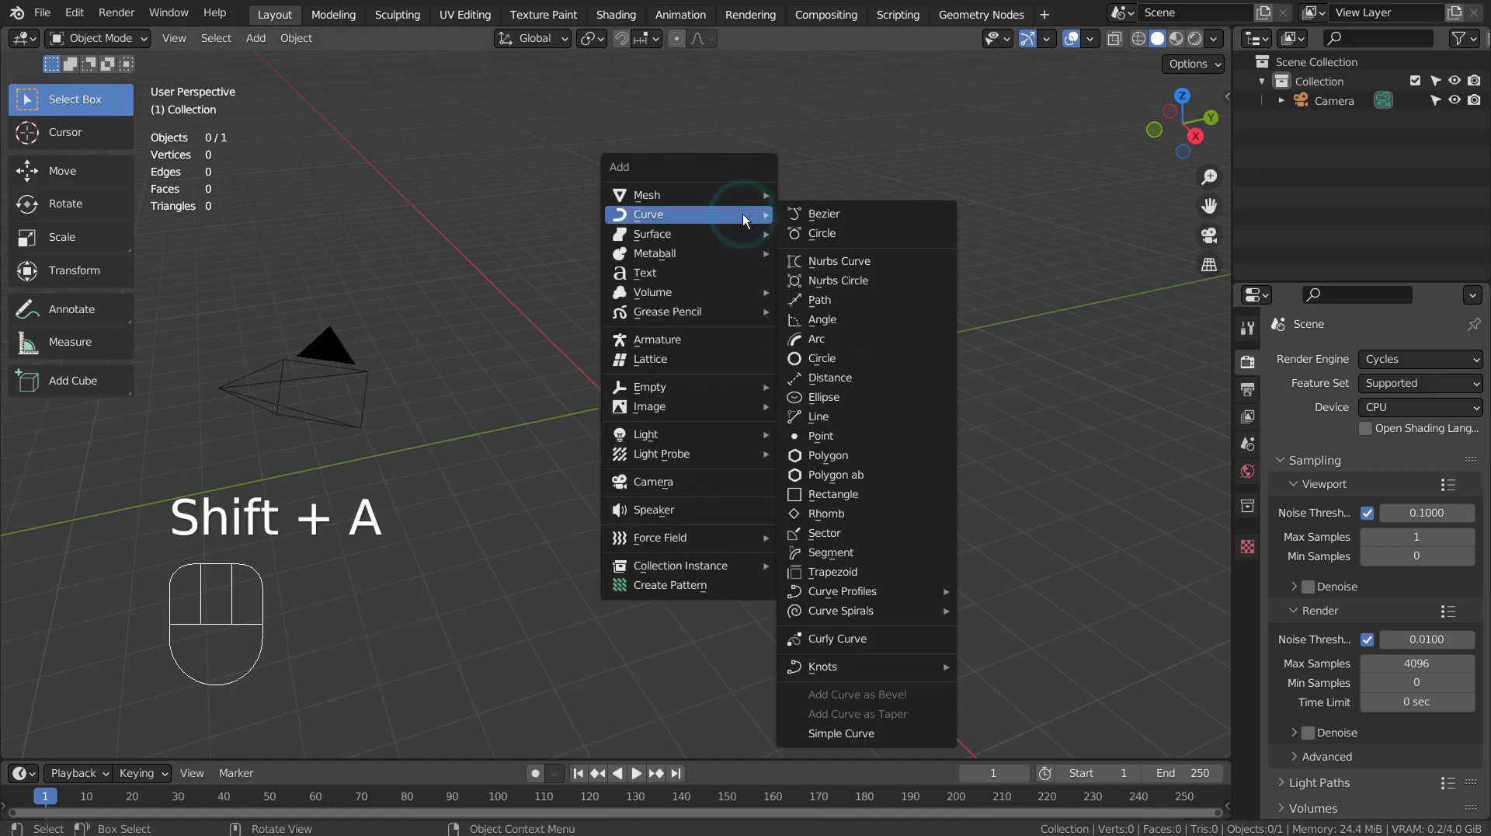
Add a HoneyComb mesh from Mesh > Extras and expand its creation panel.
mouse_move(742, 199)
mouse_move(860, 588)
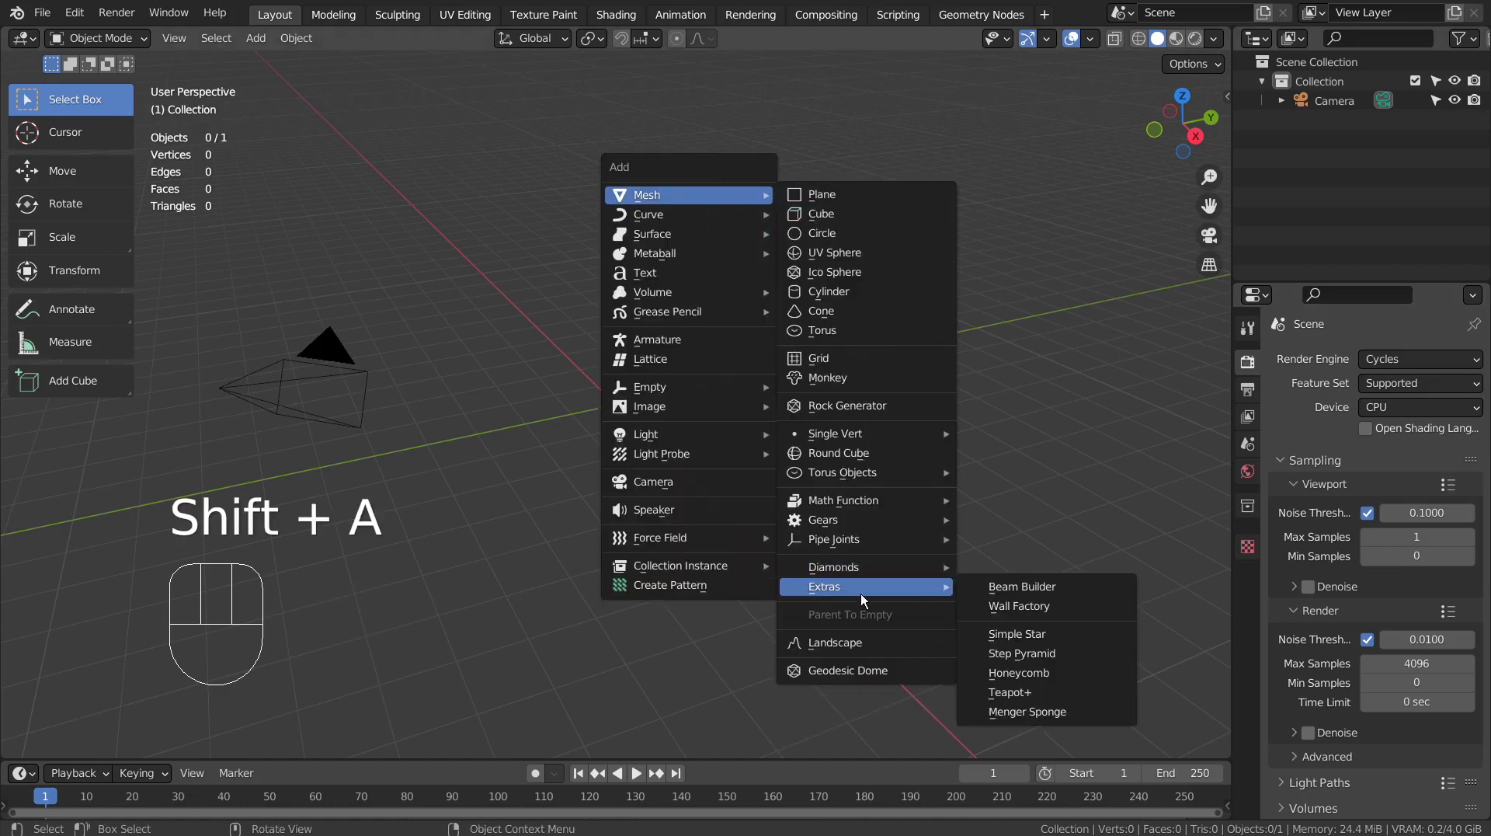
click(1032, 679)
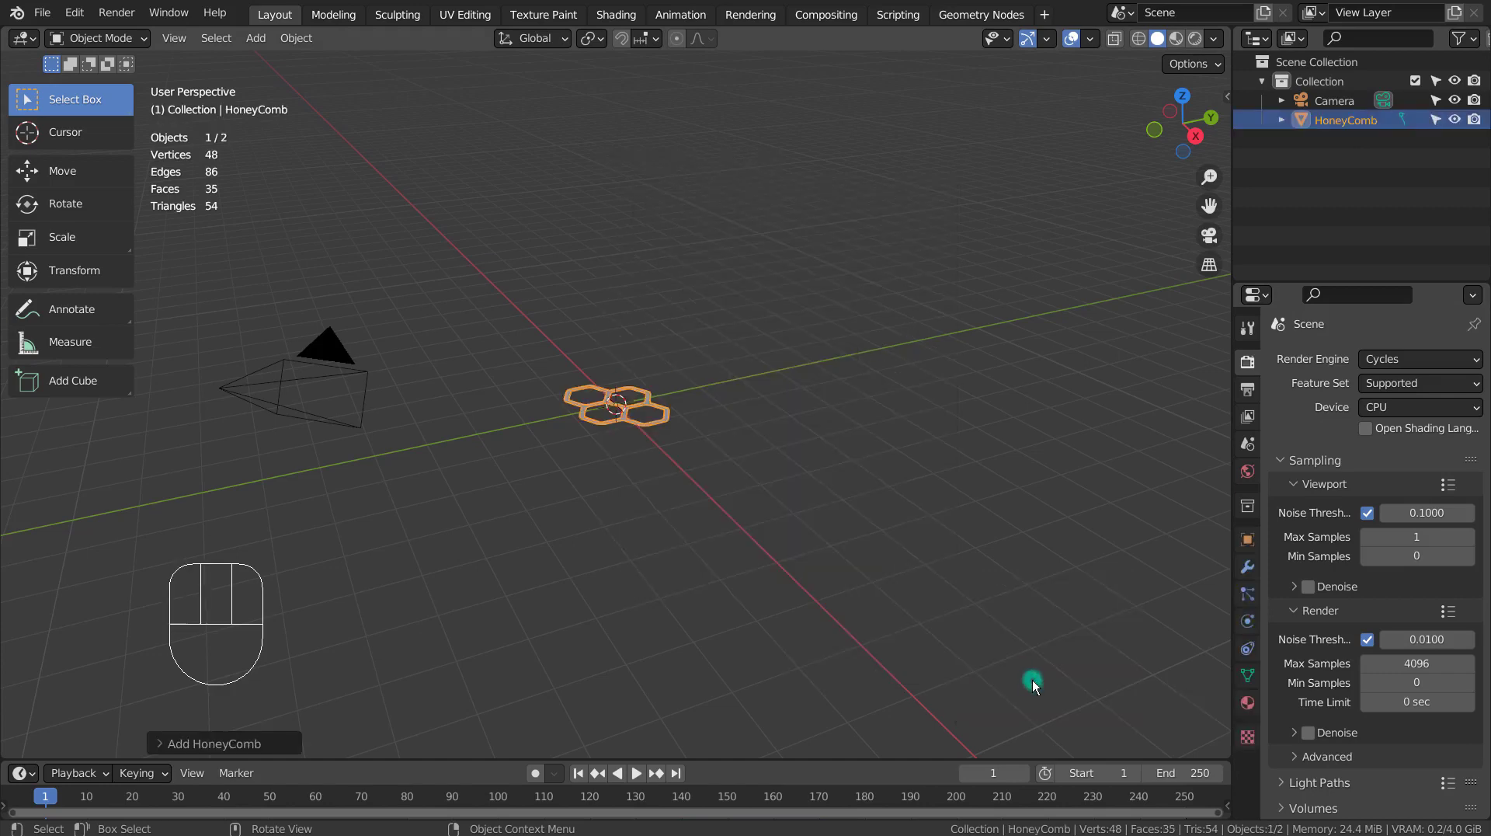
click(244, 746)
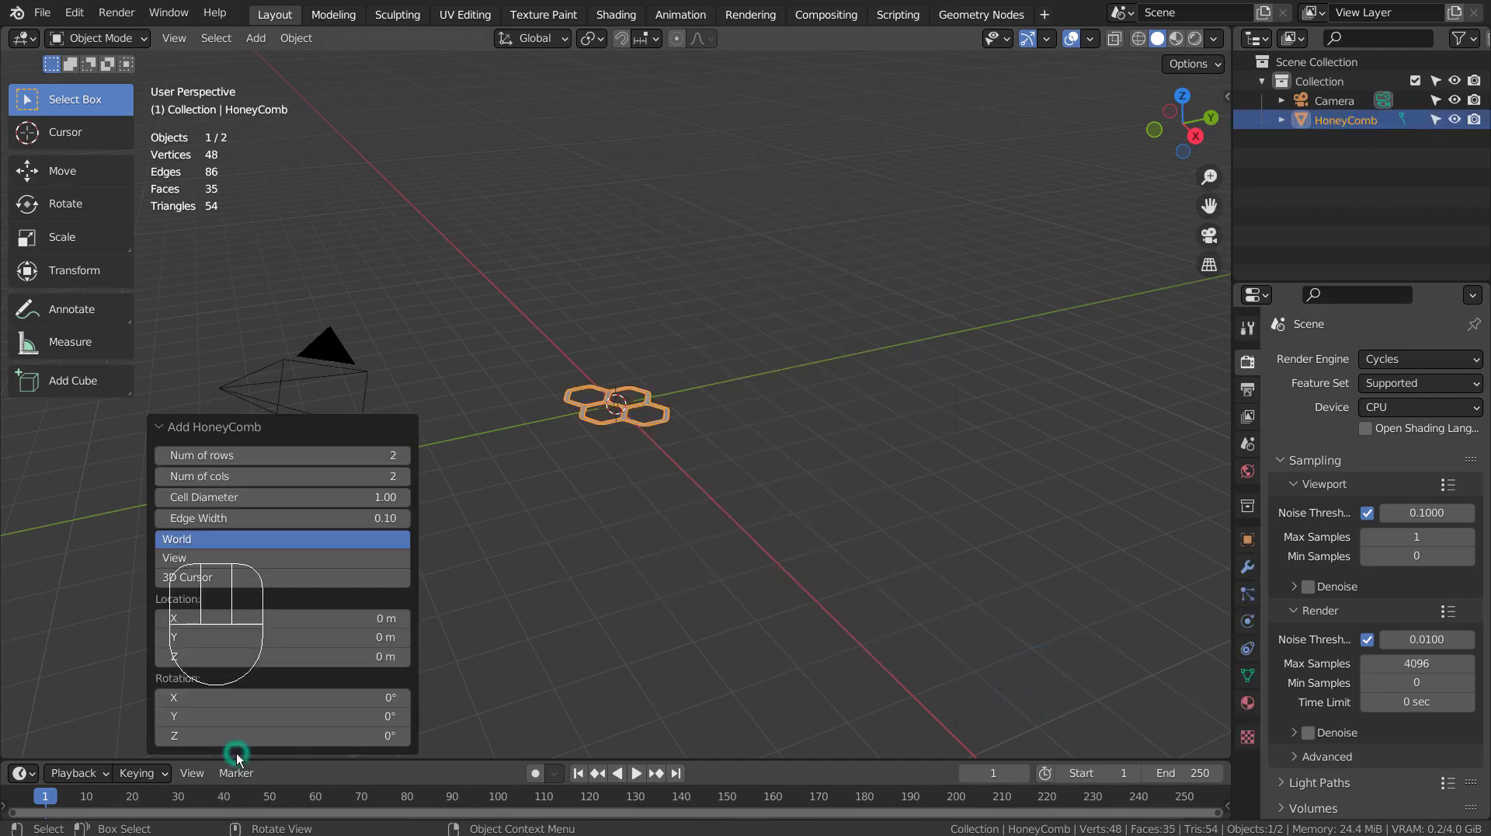
Set the honeycomb grid to 15 rows and 15 columns.
click(401, 456)
click(405, 477)
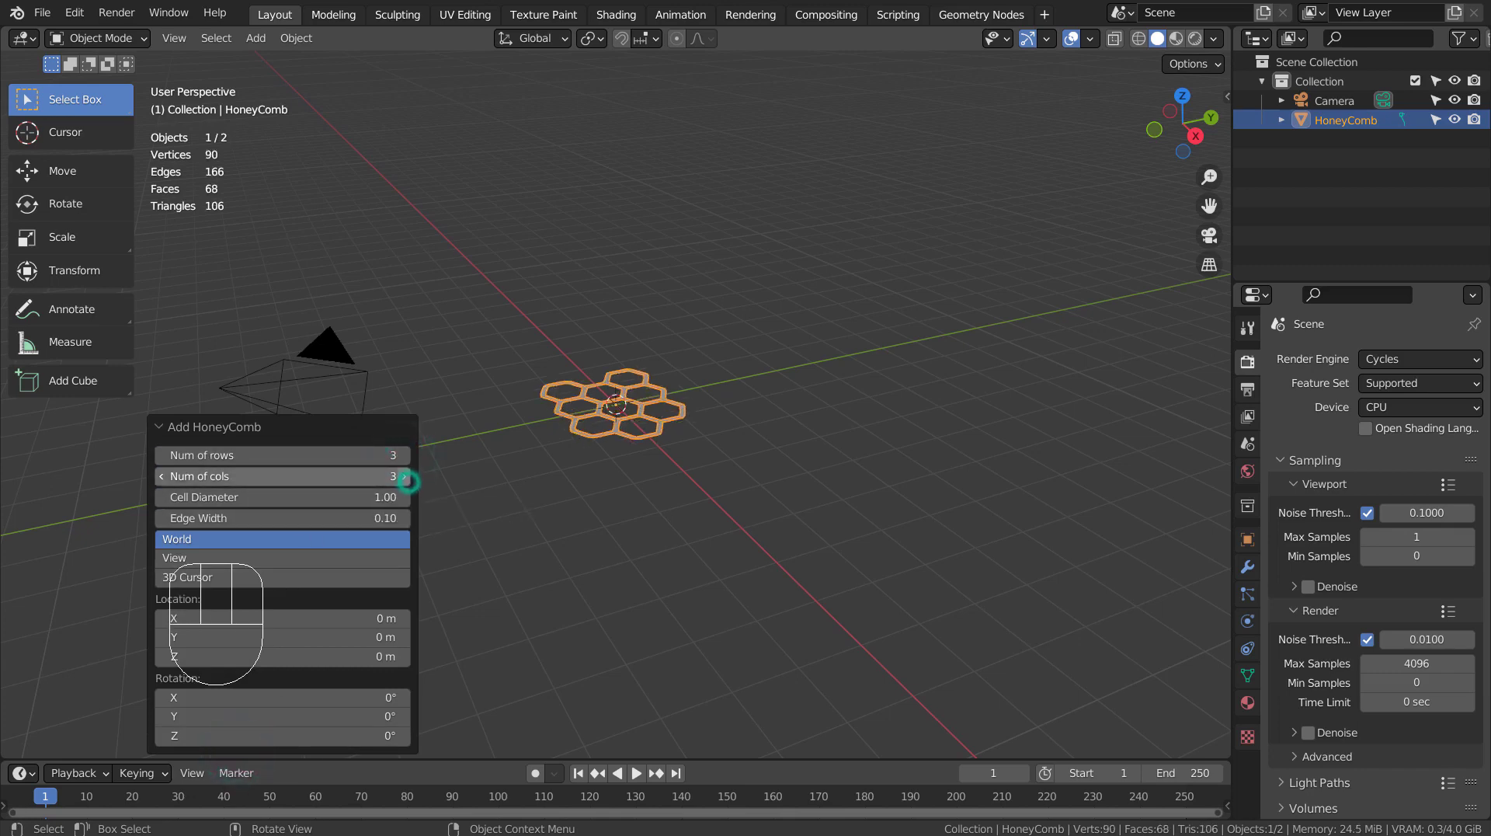
click(342, 456)
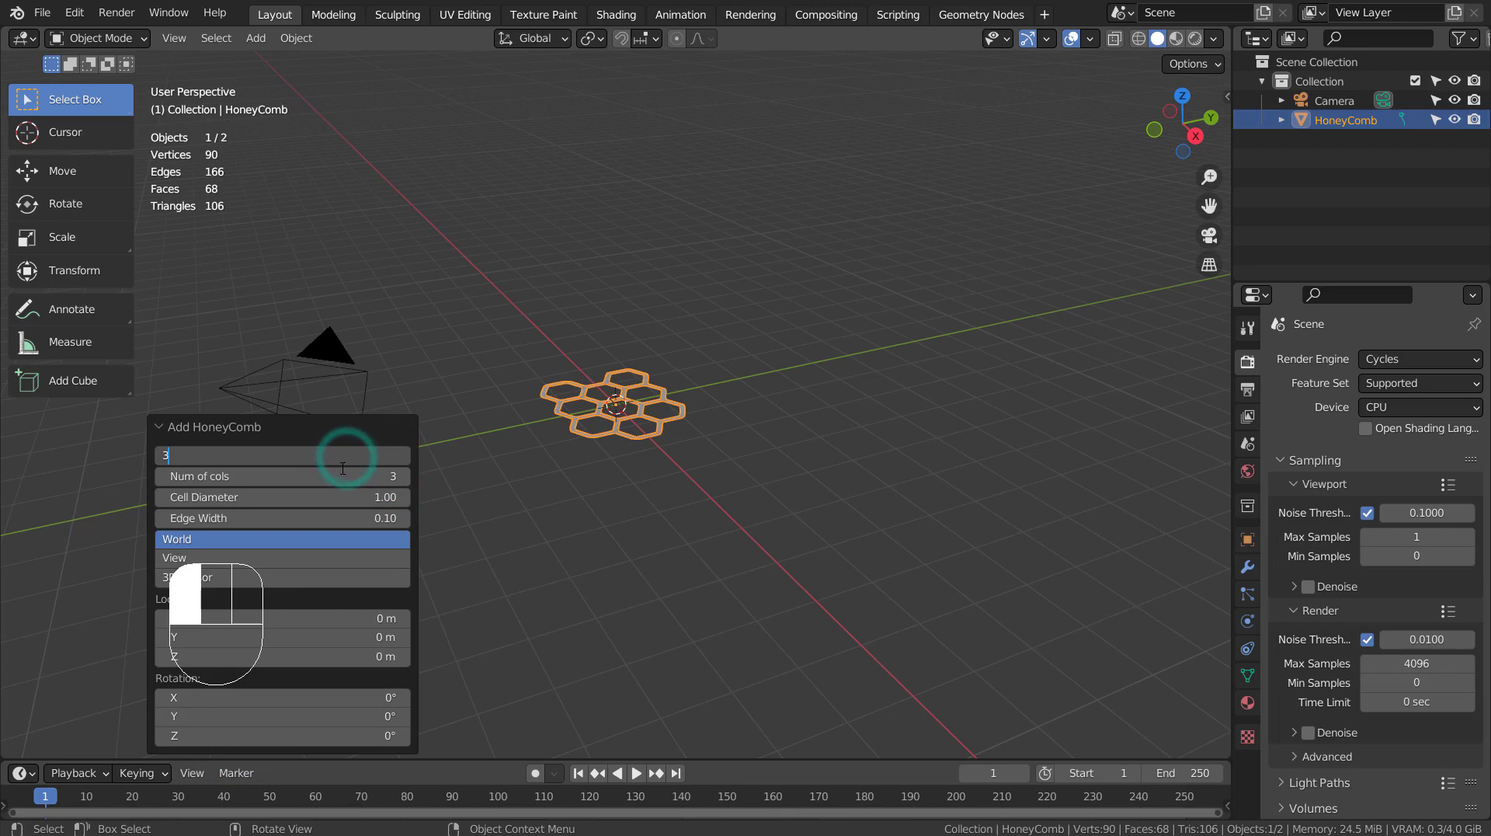
text(15)
key(BackSpace)
key(BackSpace)
key(Tab)
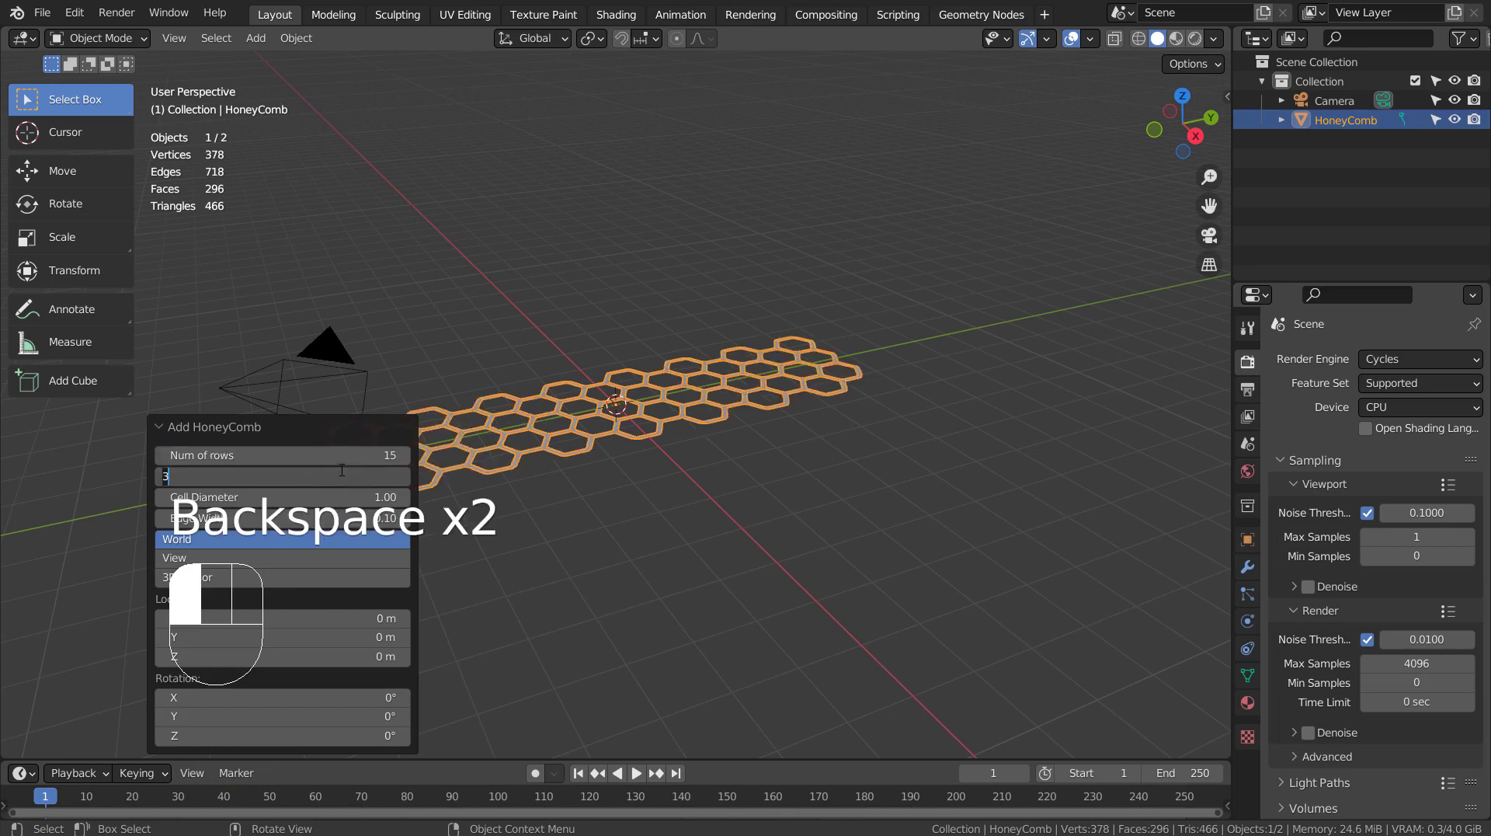
text(15)
key(Return)
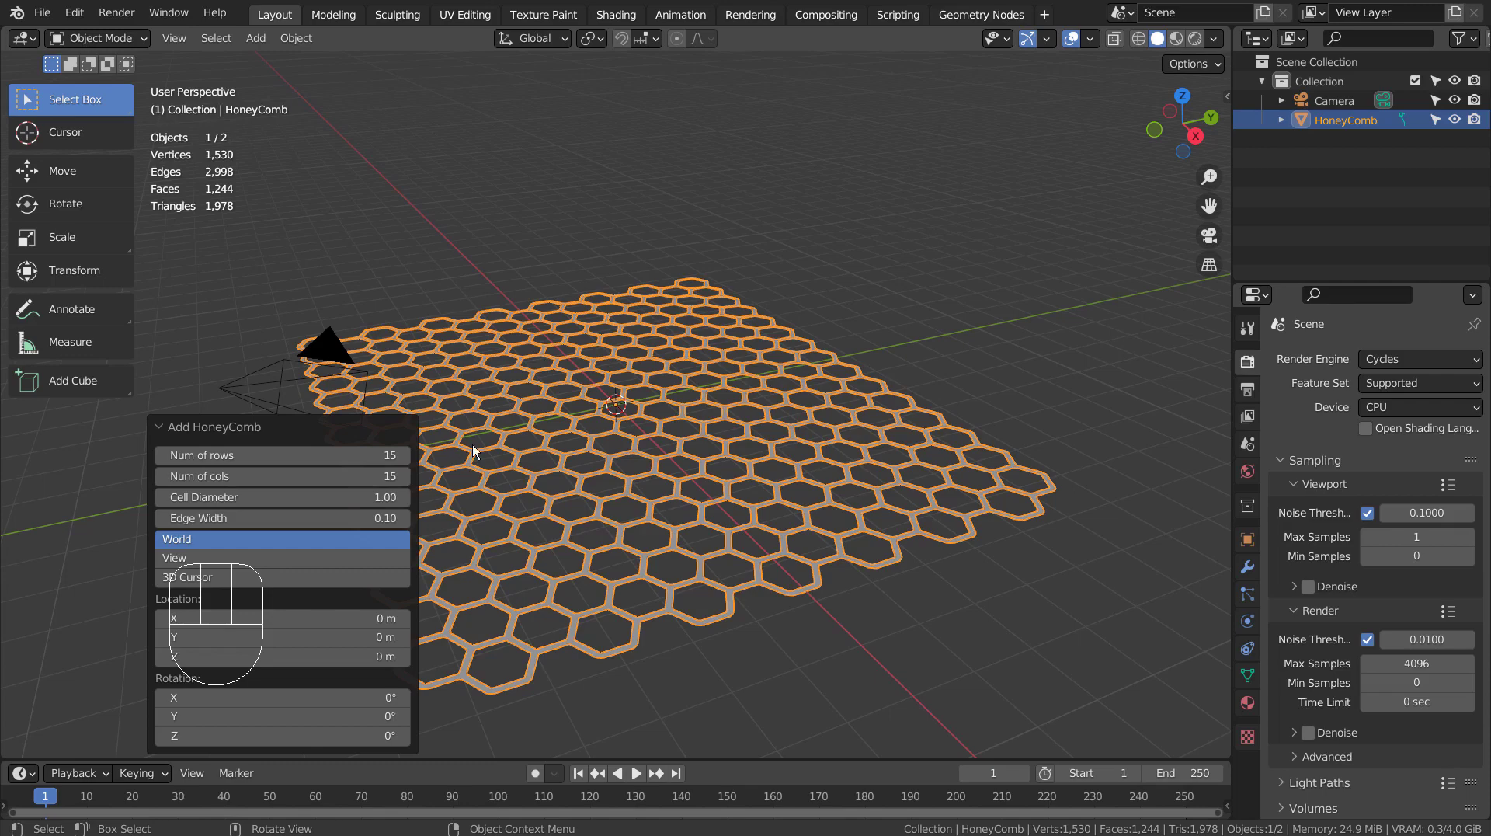
Extrude all honeycomb cells upward about 0.12 m in Edit Mode, then return to Object Mode.
middle_drag(604, 460, 848, 454)
key(Tab)
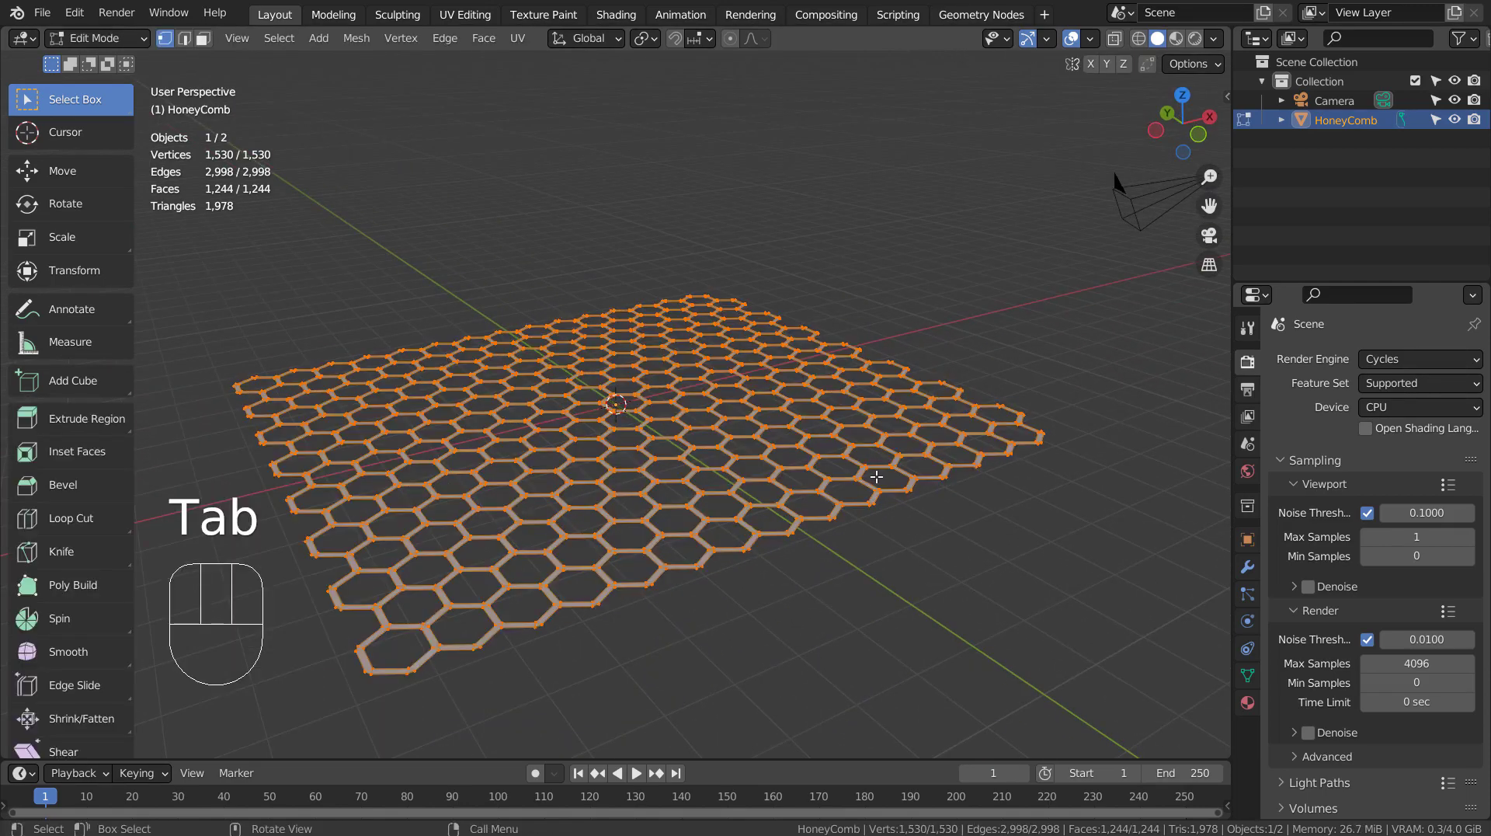
key(e)
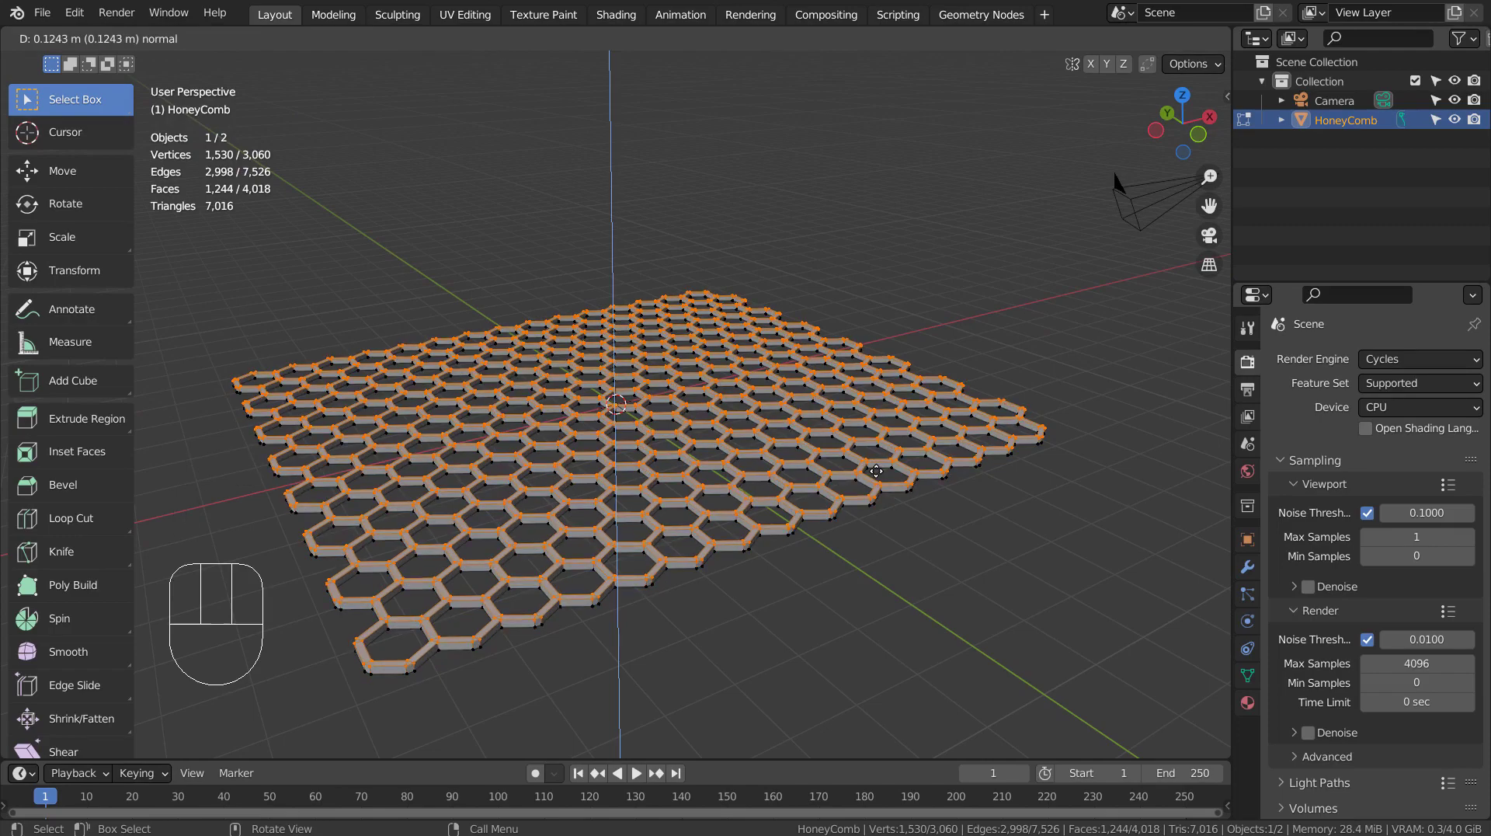
click(876, 471)
key(Tab)
middle_drag(1009, 427, 869, 458)
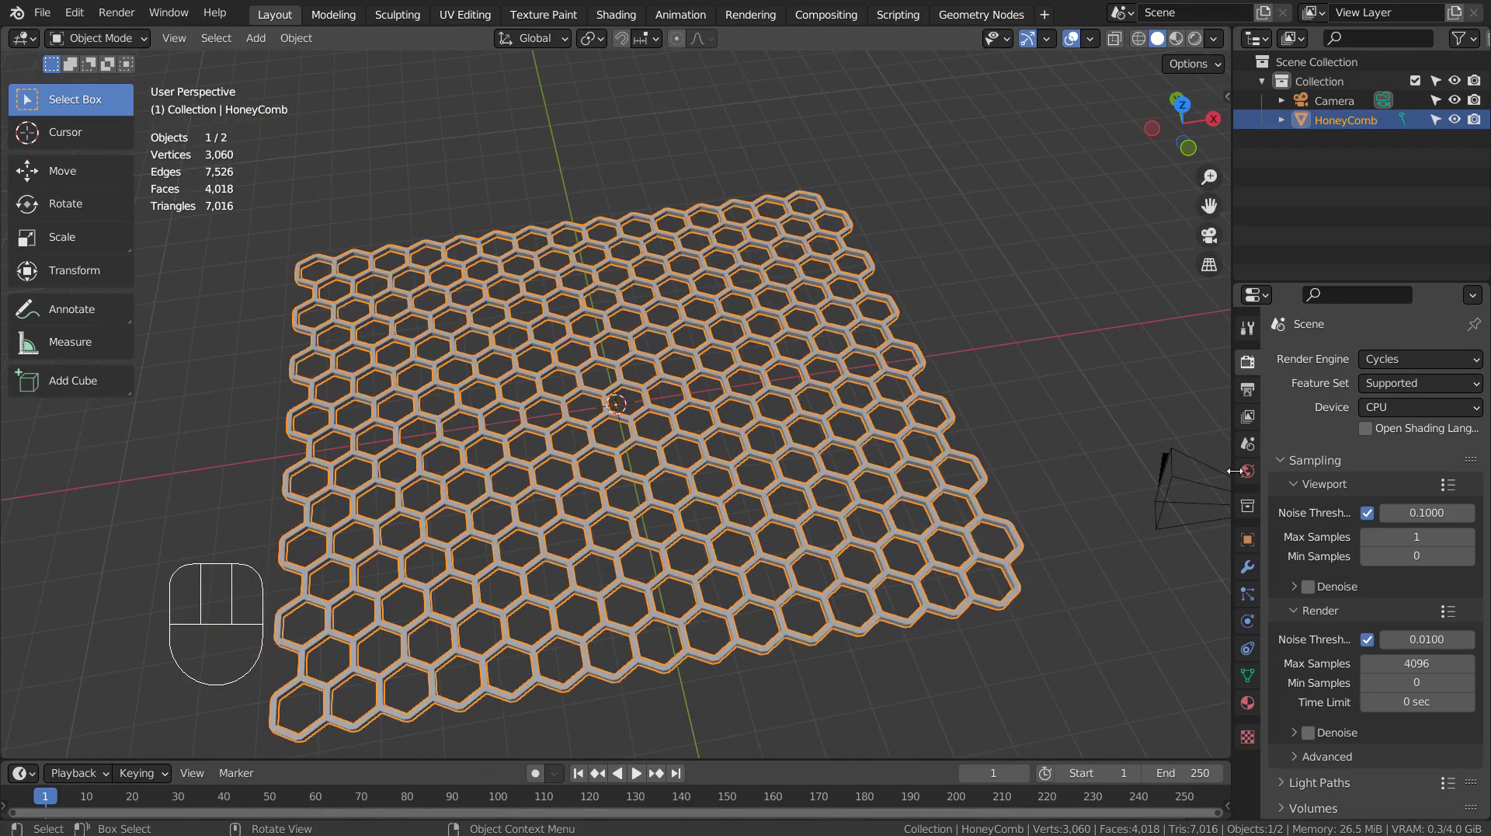
Switch the render engine to Eevee and enable Bloom.
click(1406, 358)
click(1415, 400)
click(1415, 355)
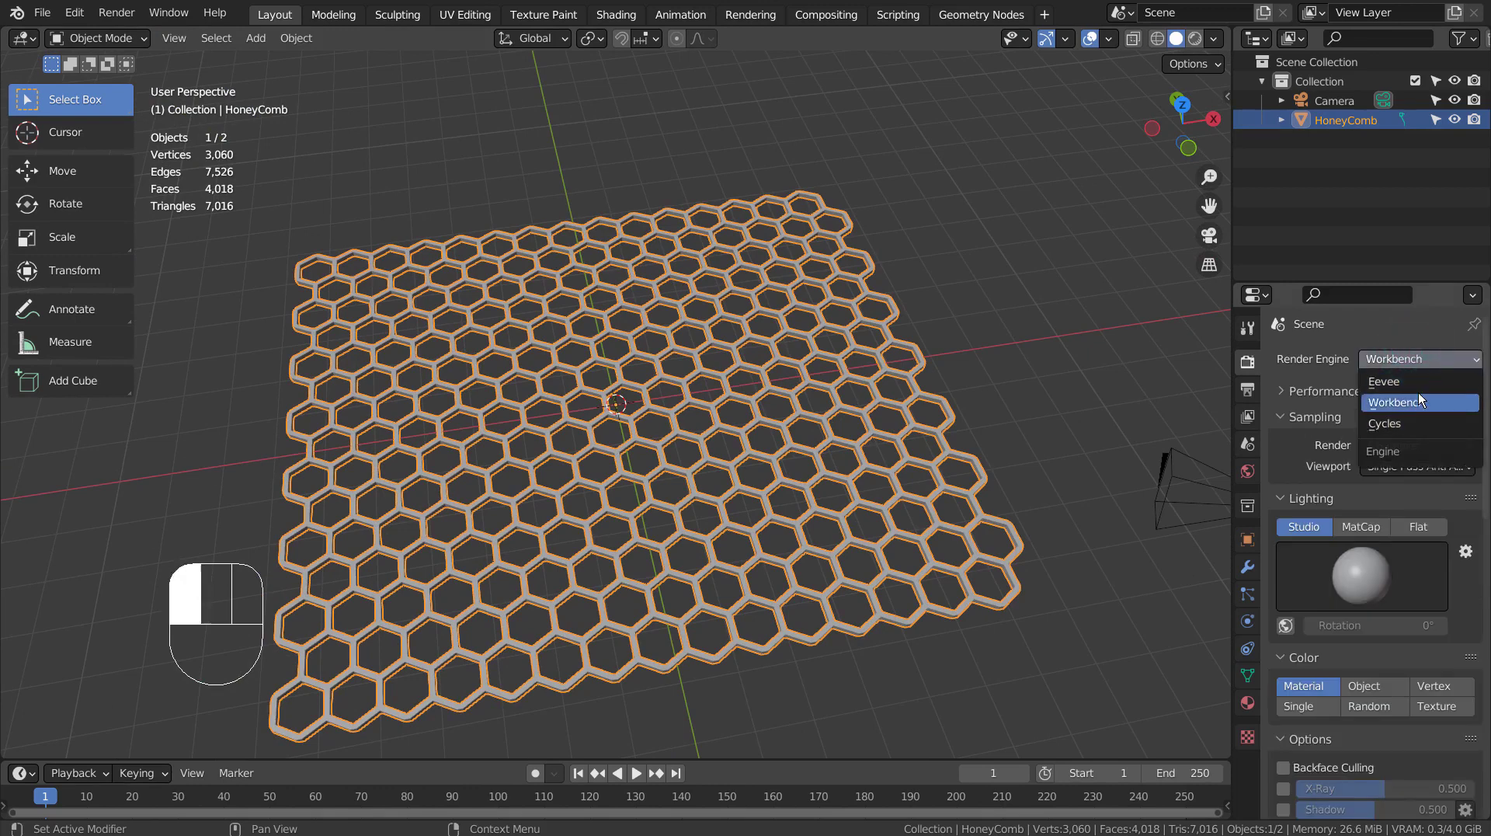
click(1419, 384)
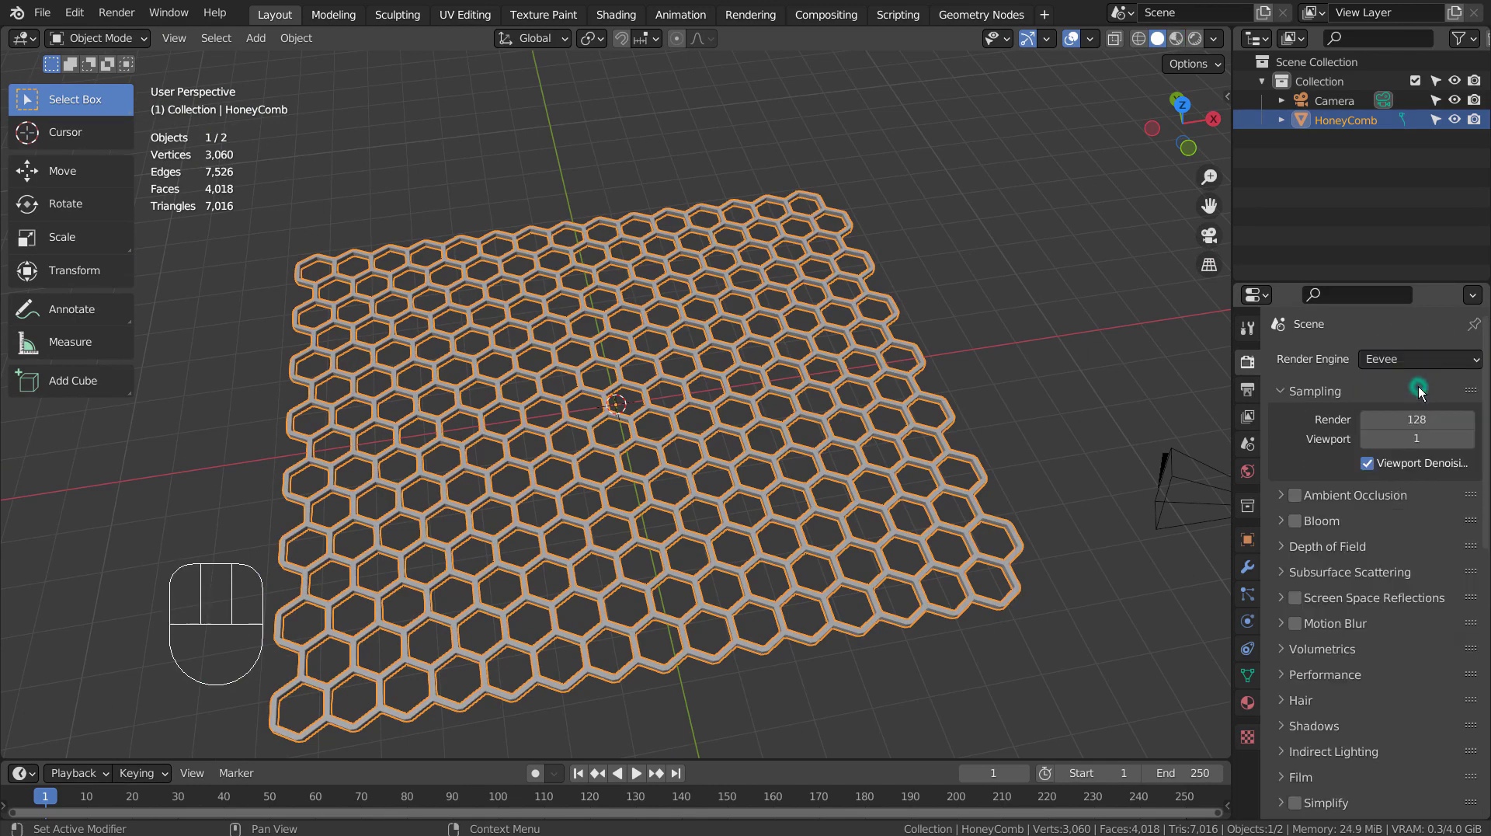
click(1298, 522)
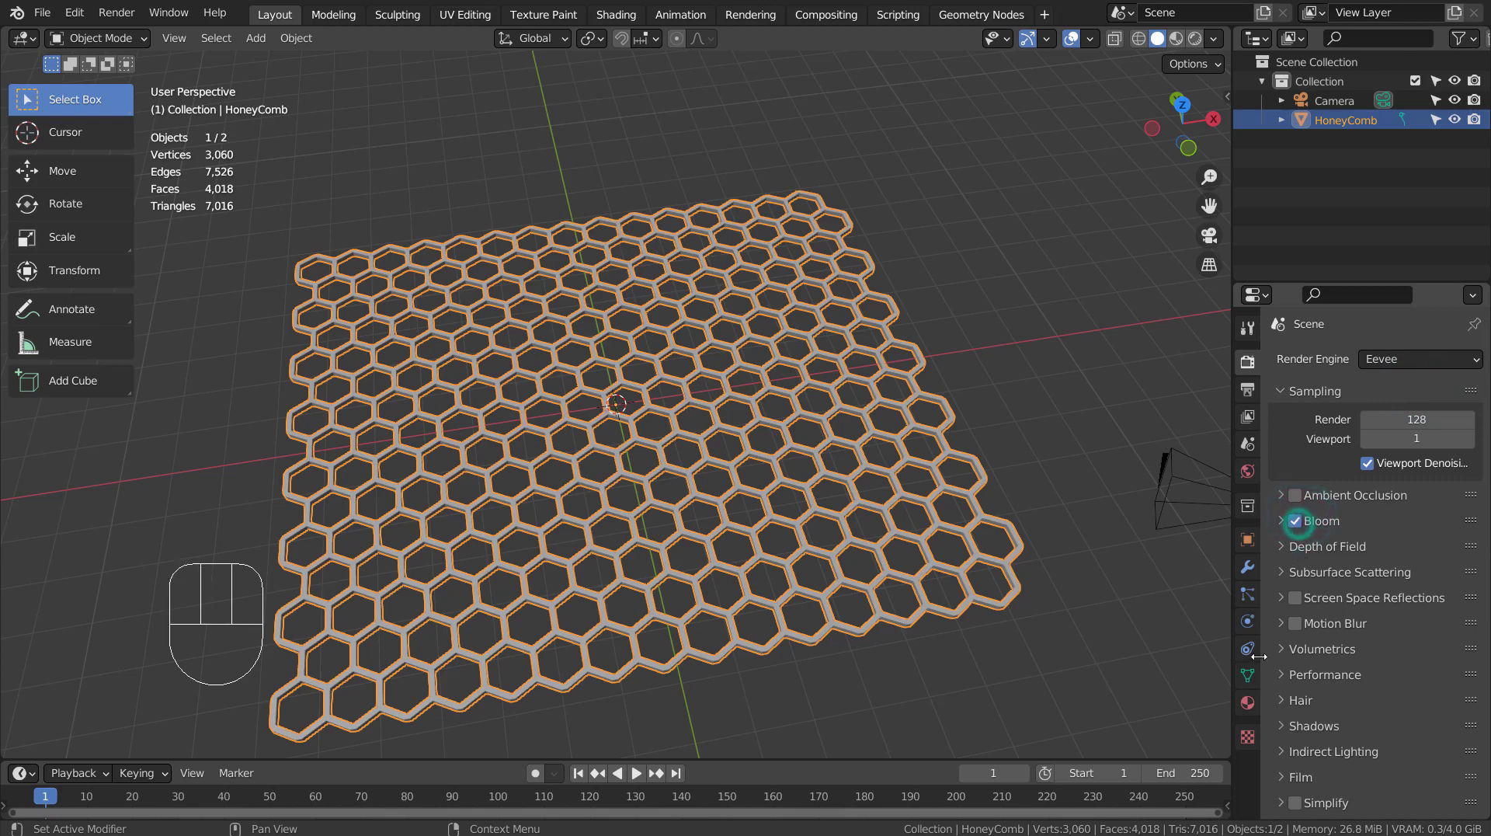
Give the honeycomb a new Emission material with strength 5.
click(1248, 702)
click(1382, 440)
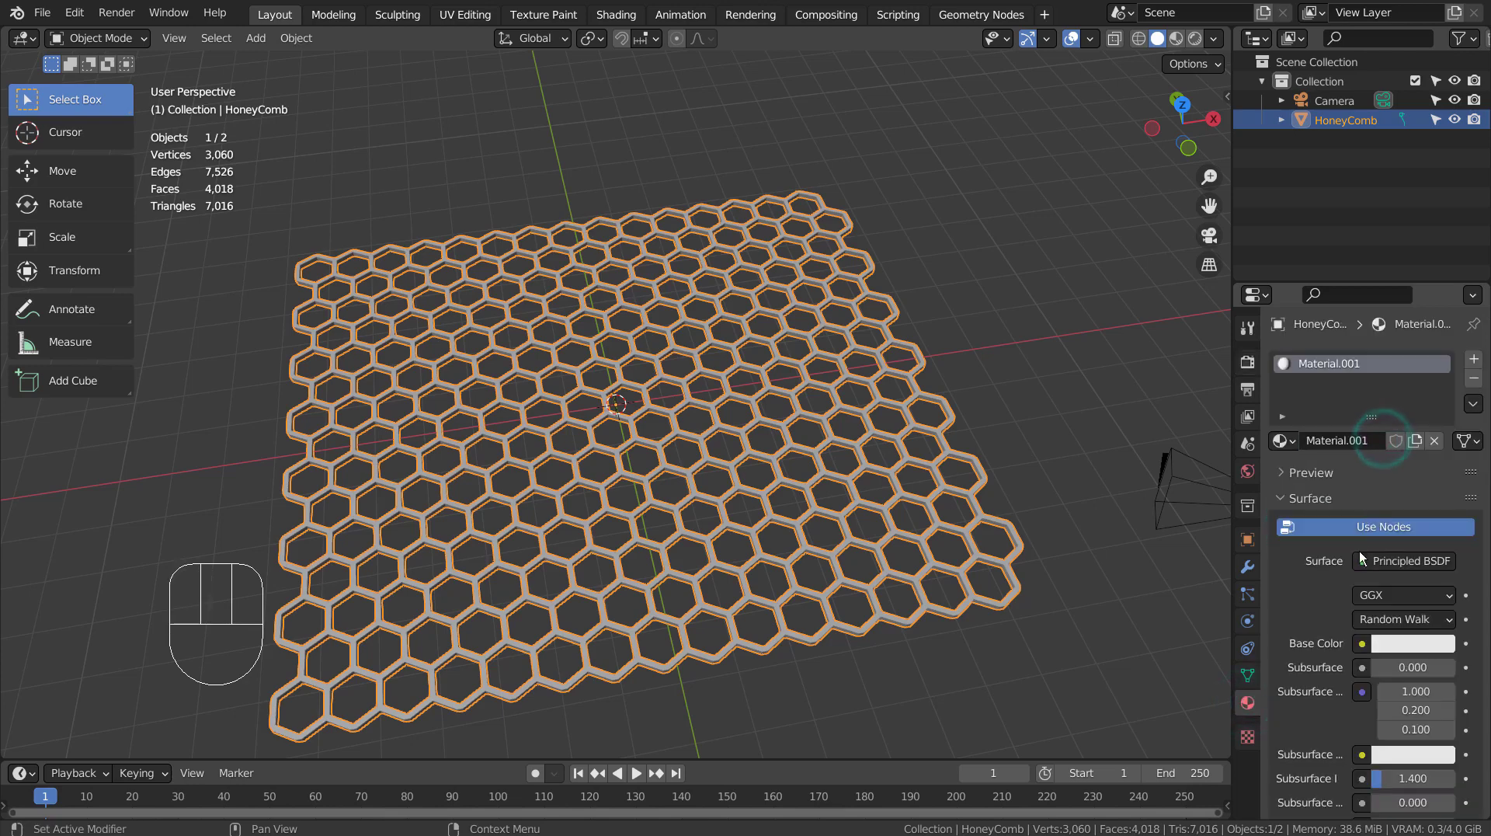
click(1388, 561)
click(1257, 180)
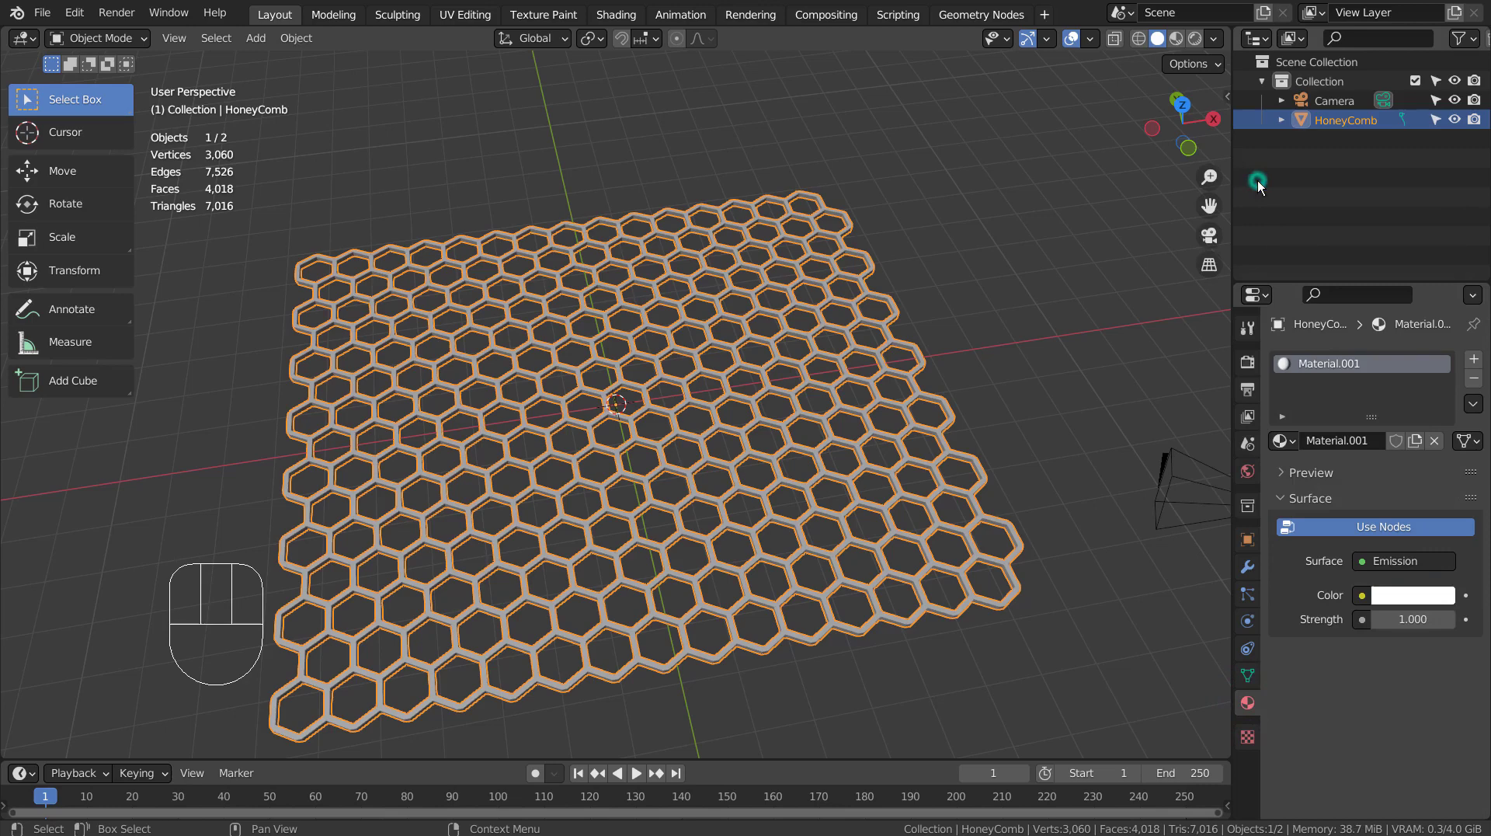
drag(1410, 621, 1476, 622)
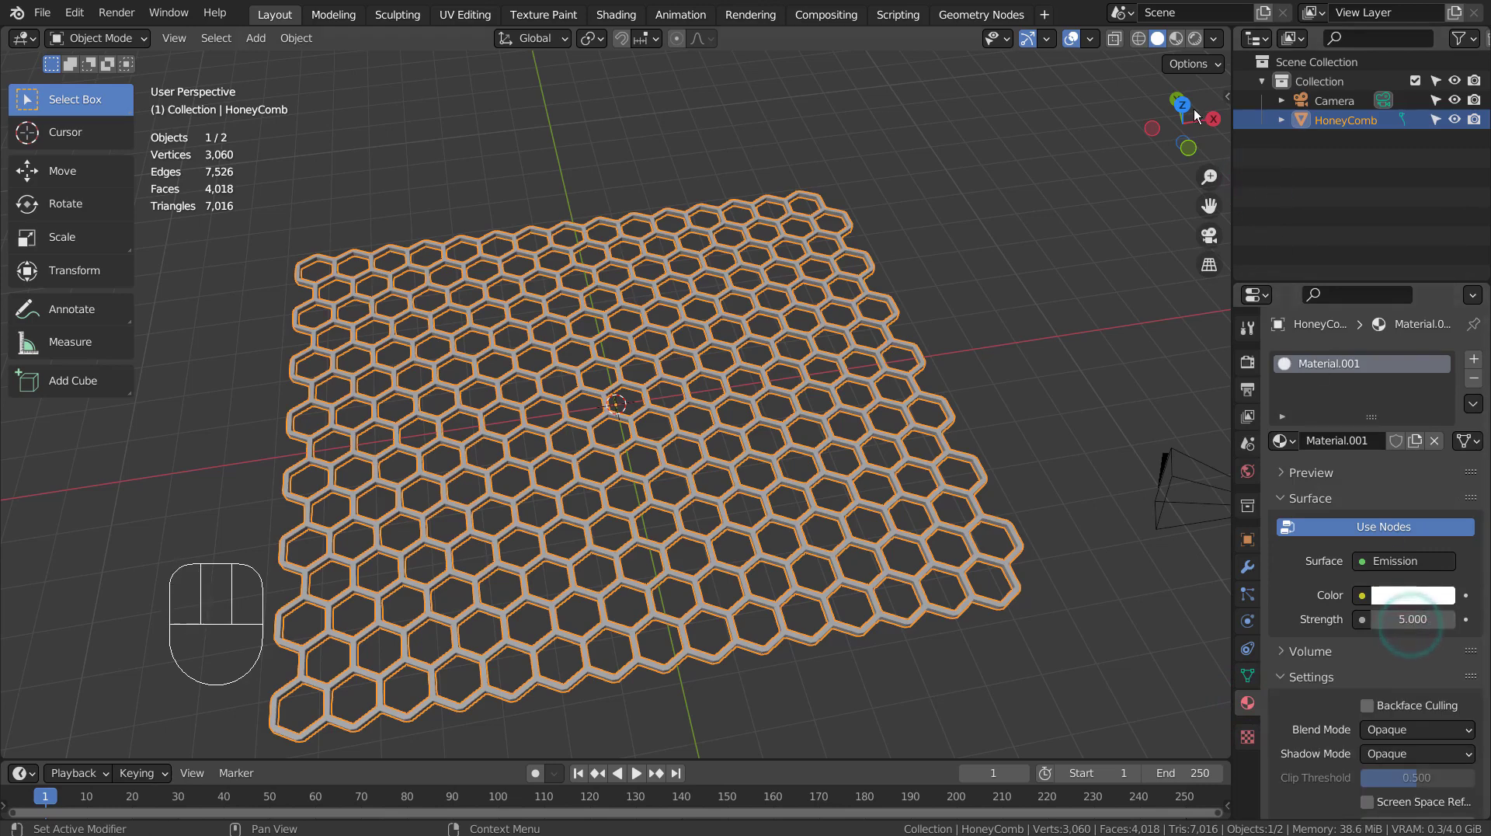
Switch to Rendered shading and set the emission colour to light blue.
click(1176, 38)
click(1032, 336)
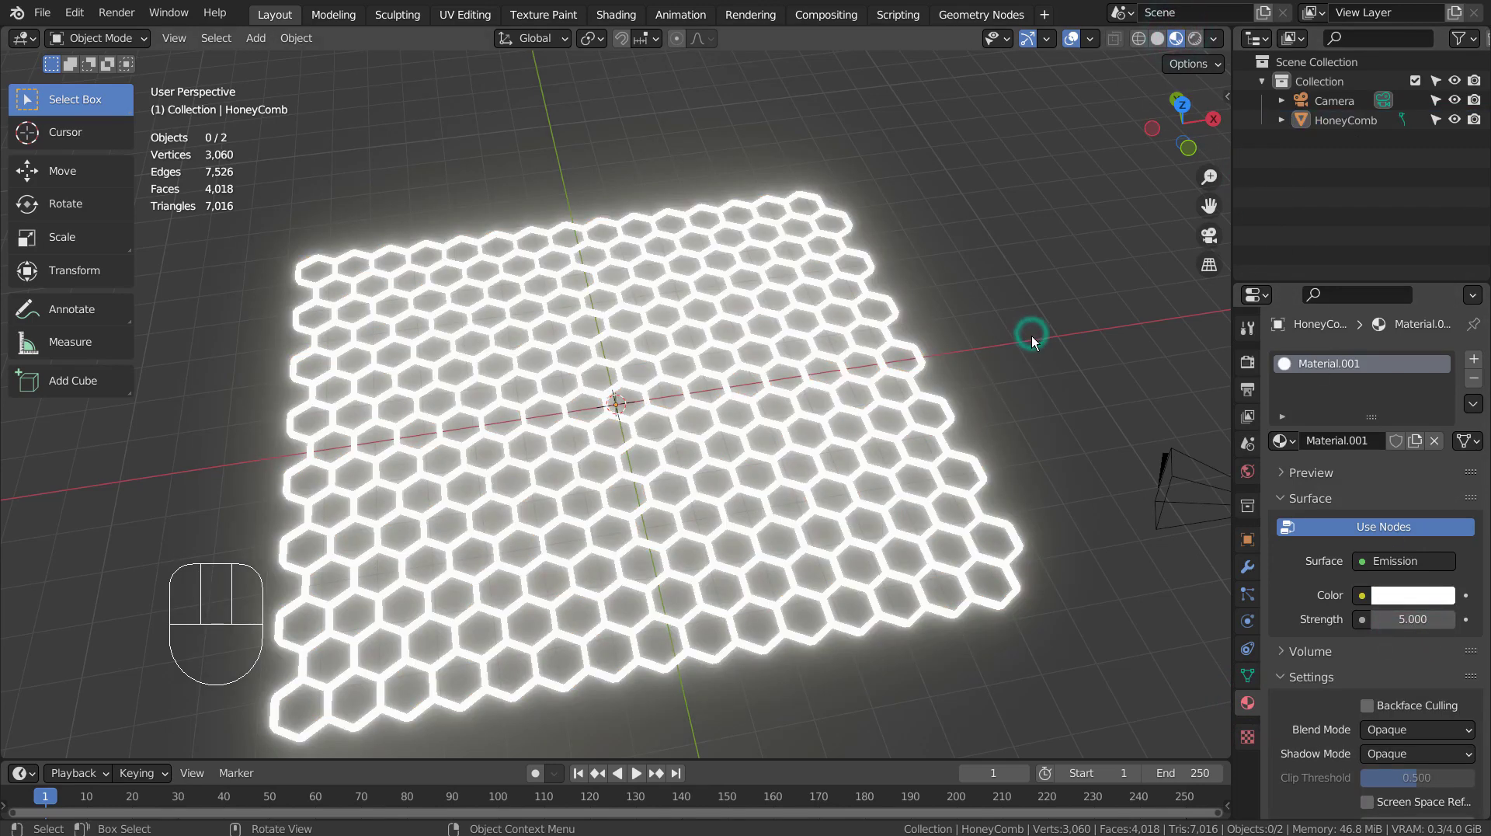
click(1441, 601)
drag(1373, 353, 1379, 359)
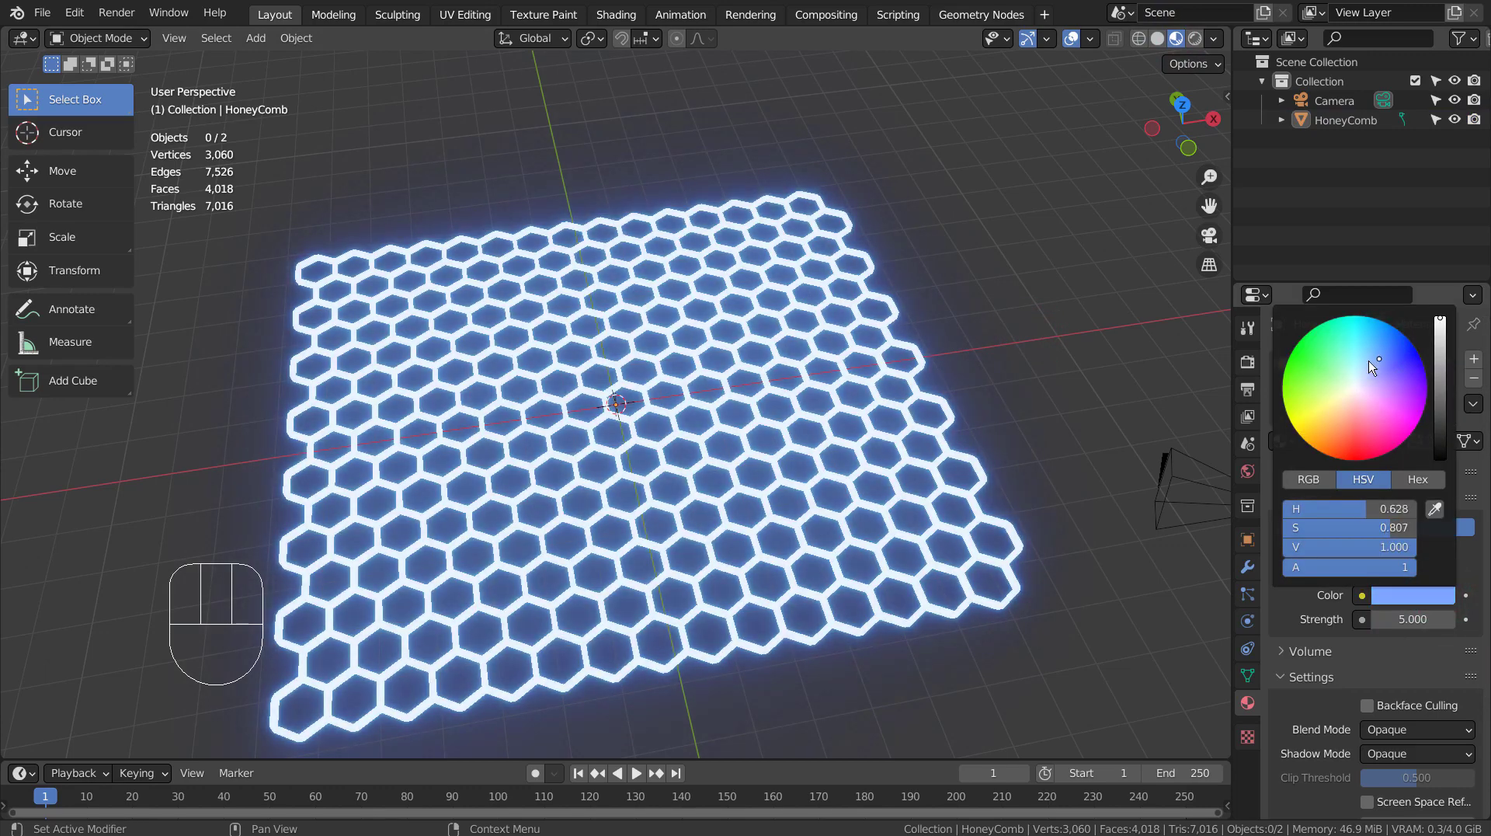
click(1007, 382)
middle_drag(1006, 382, 662, 553)
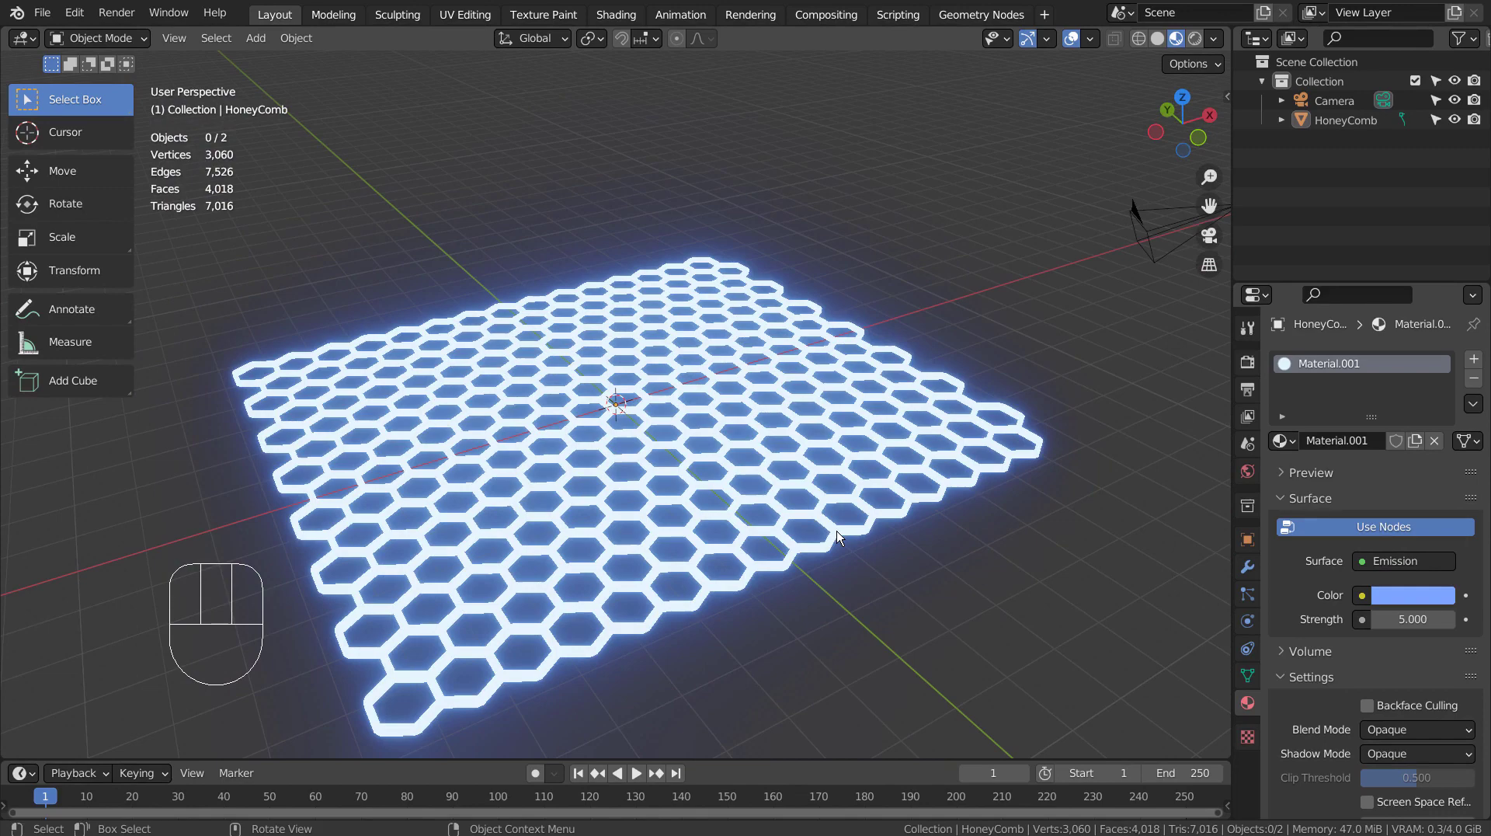
Add a Simple Deform modifier to the HoneyComb.
scroll(837, 536, down, 3)
click(1247, 566)
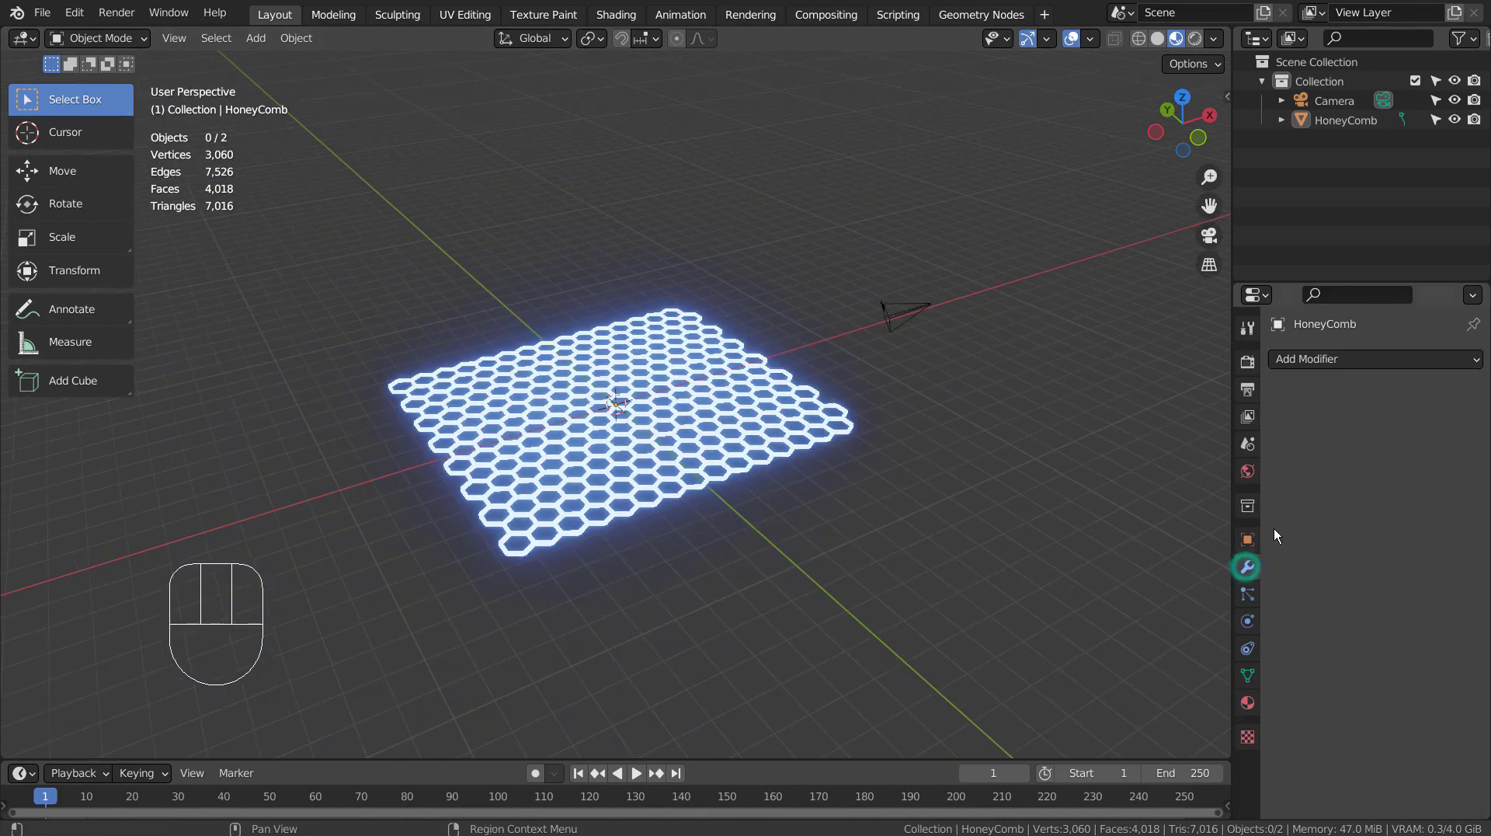
click(1340, 361)
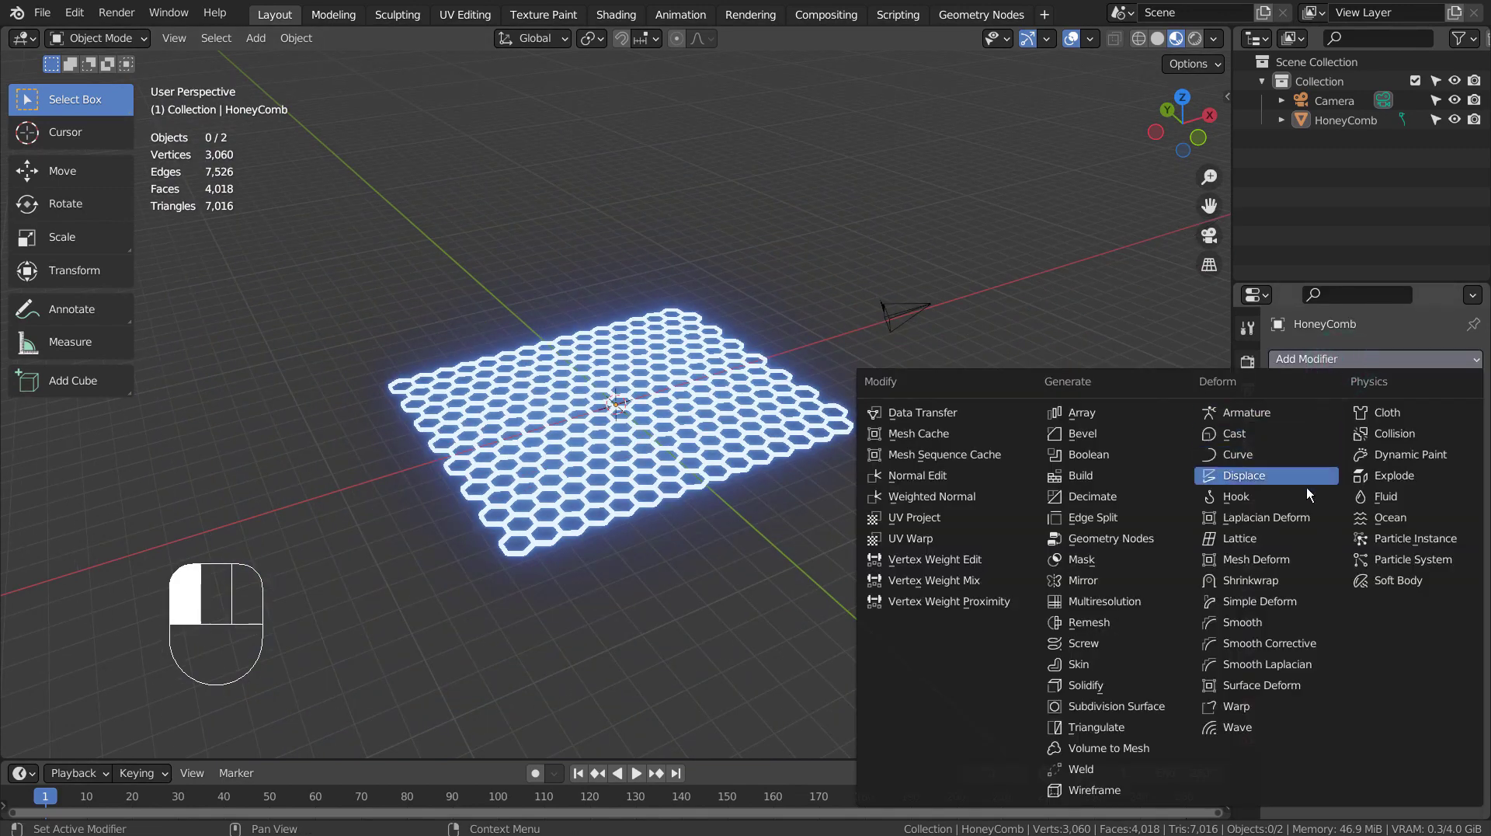
click(1294, 598)
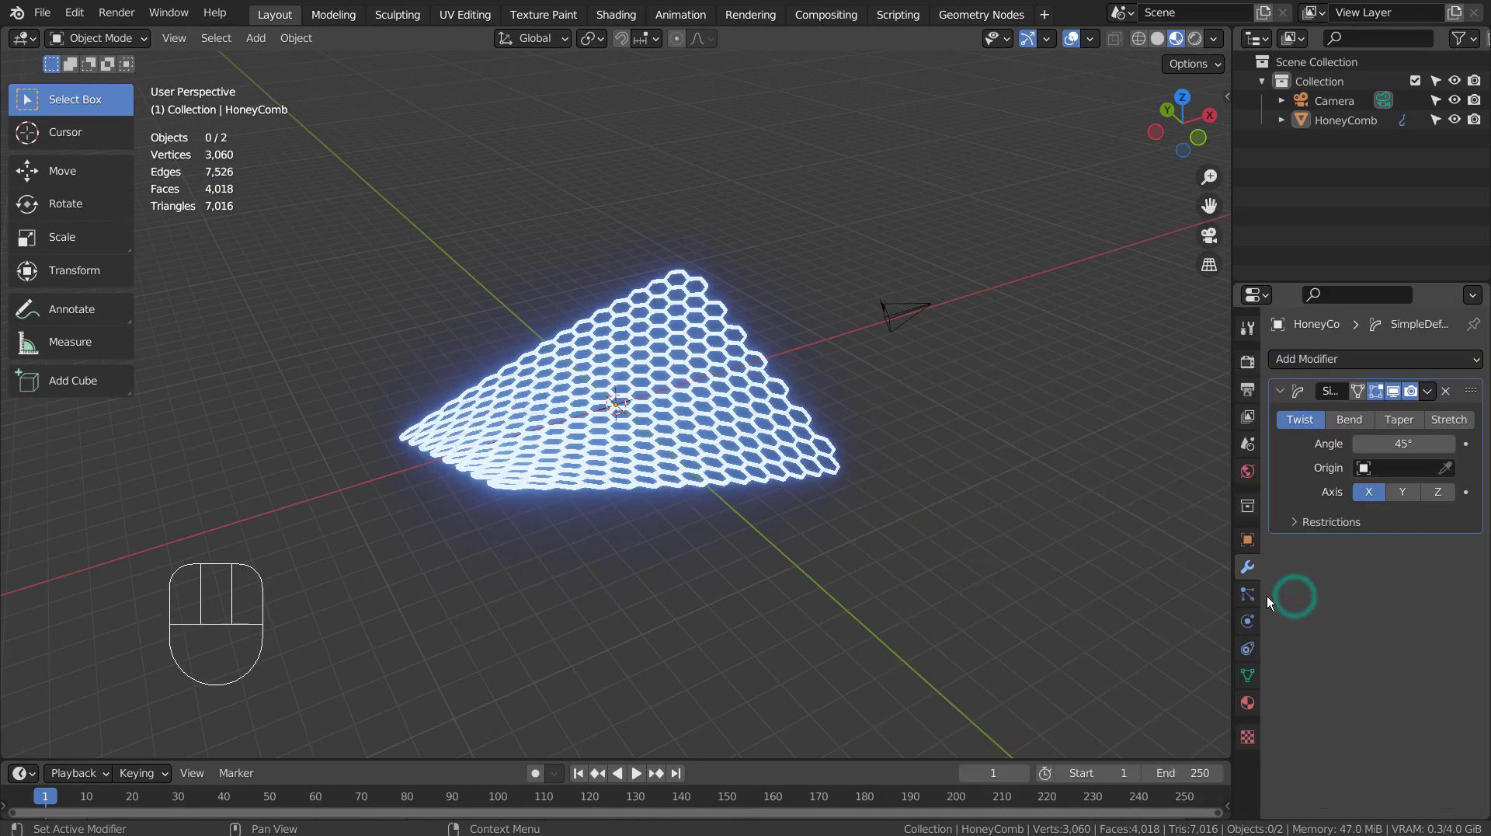
middle_drag(785, 569, 870, 536)
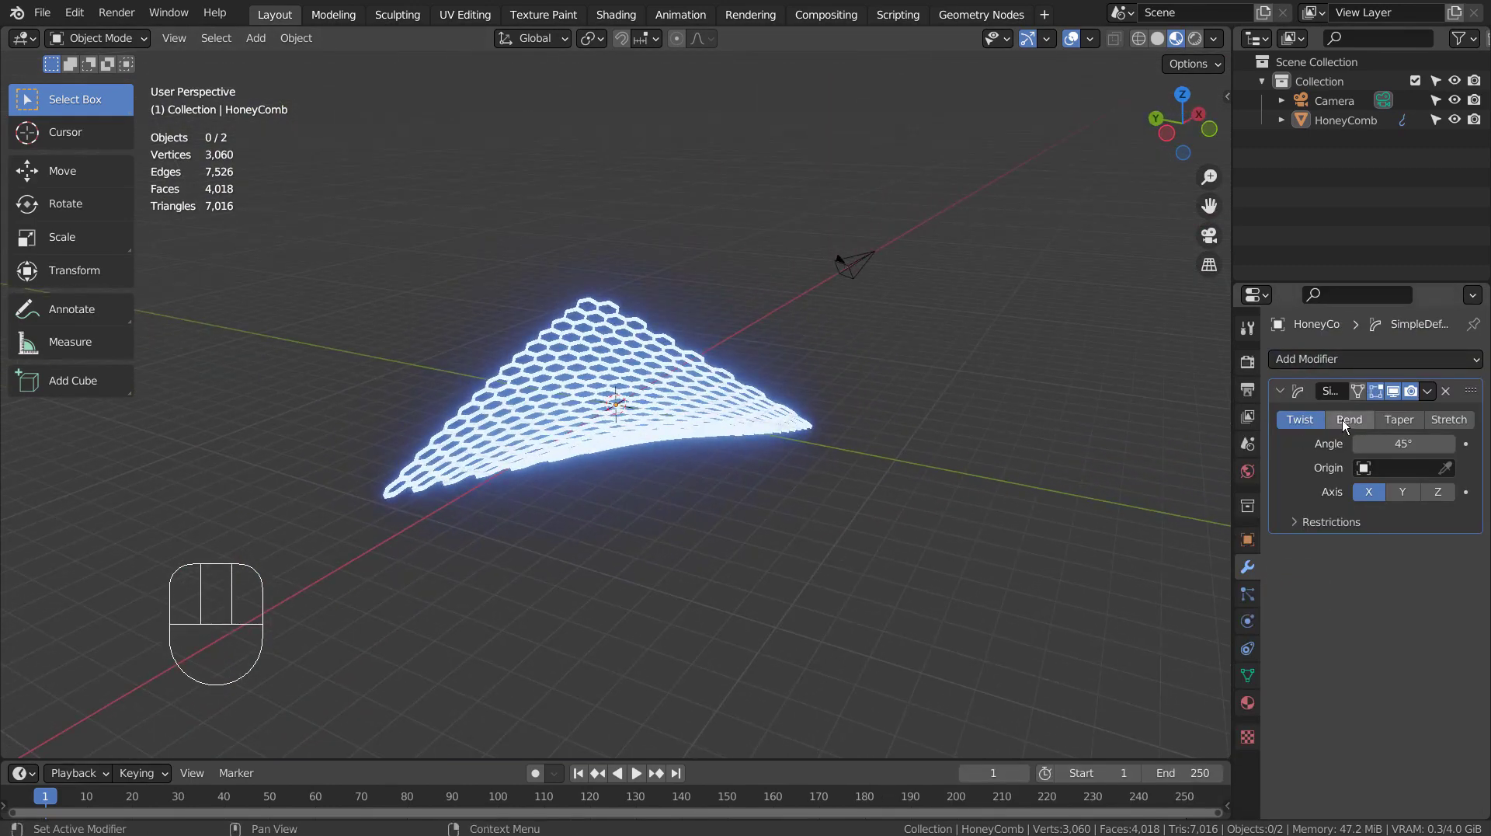
Set the Simple Deform to Bend at 45° around the Z axis, viewed in solid shading.
click(1349, 420)
middle_drag(1049, 423, 1083, 458)
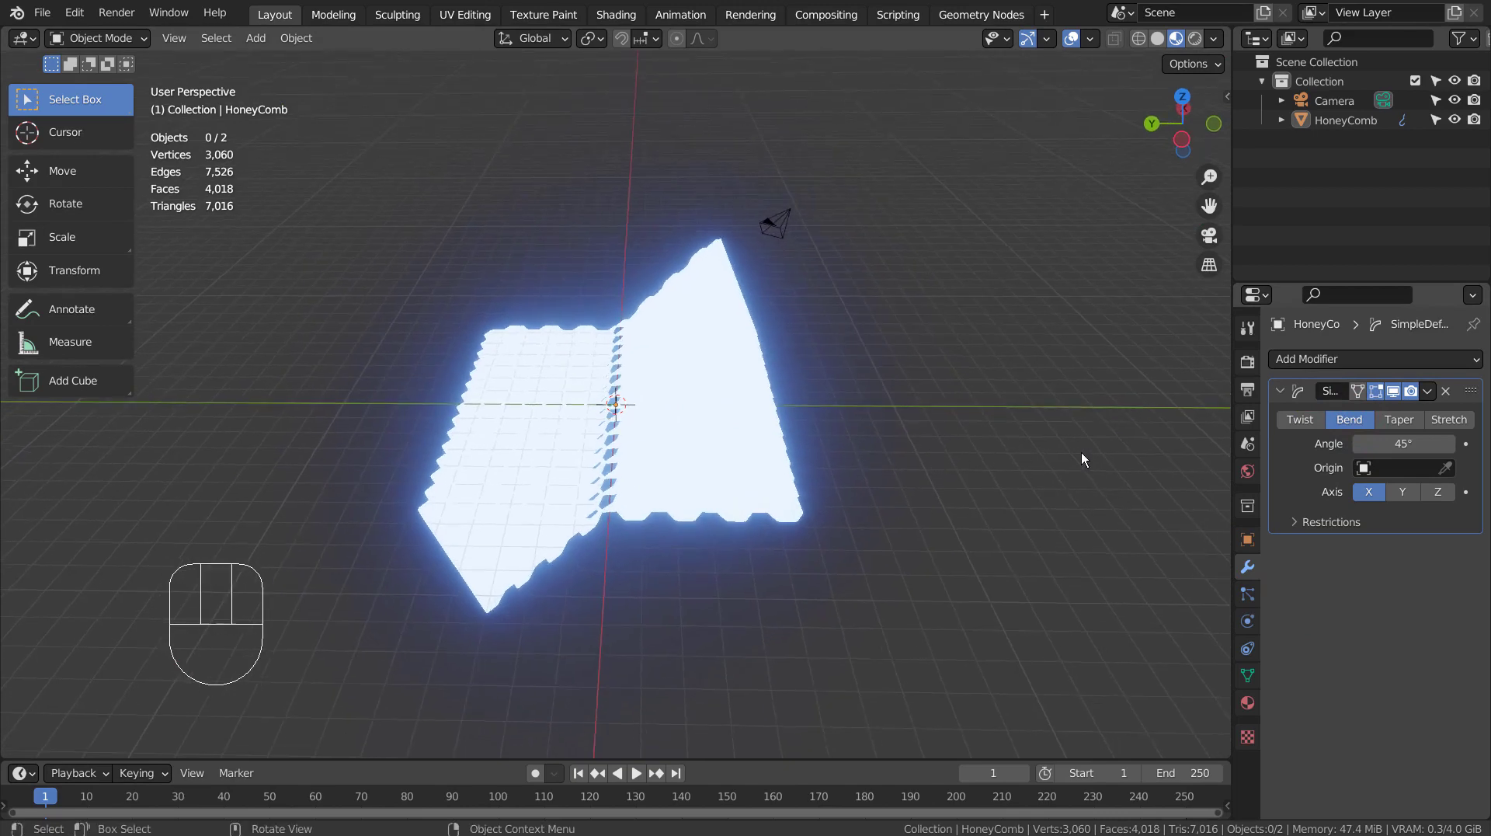
click(1407, 472)
click(1405, 491)
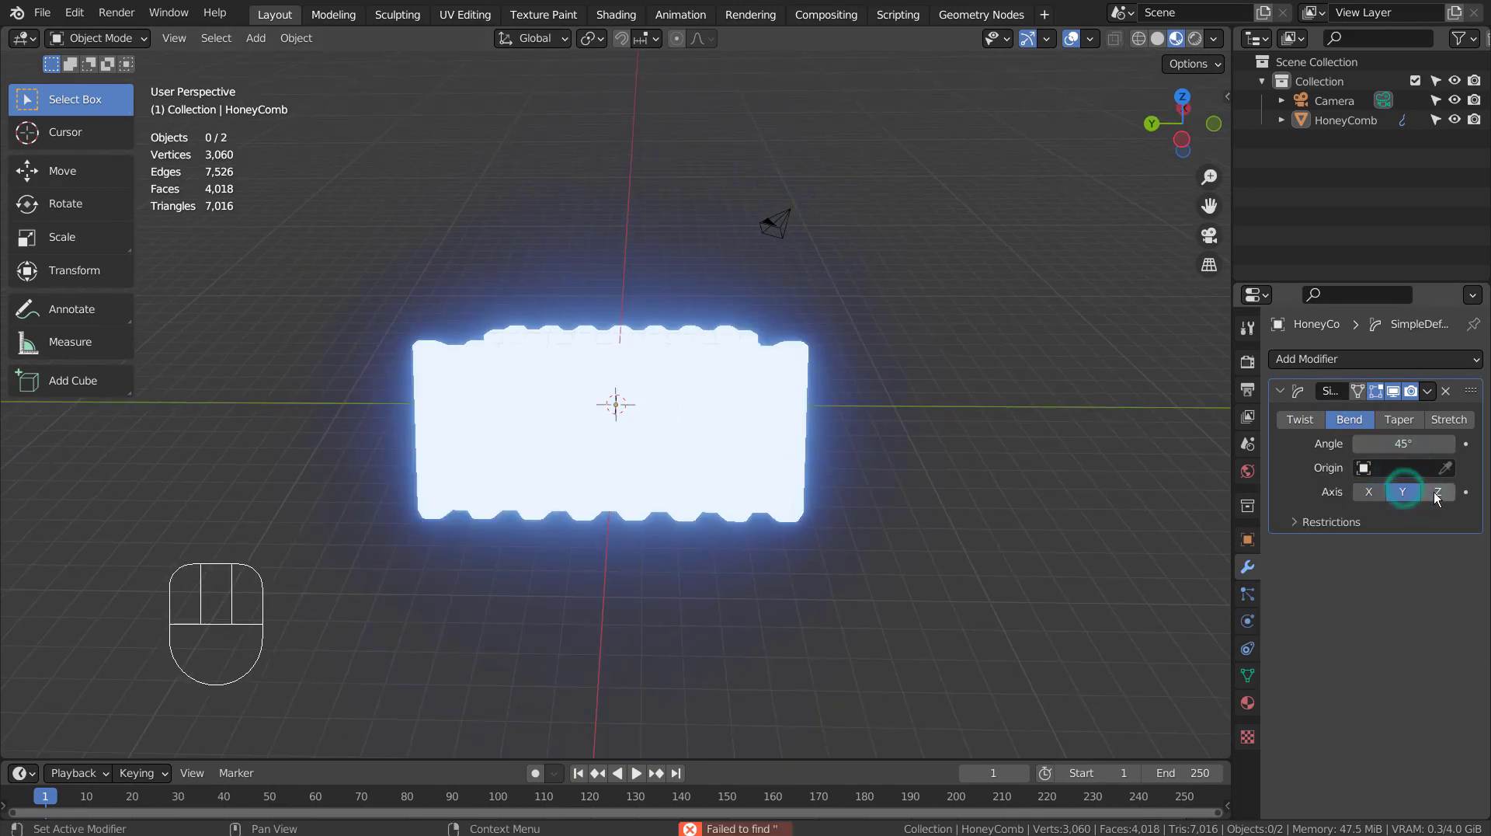
middle_drag(991, 473, 755, 469)
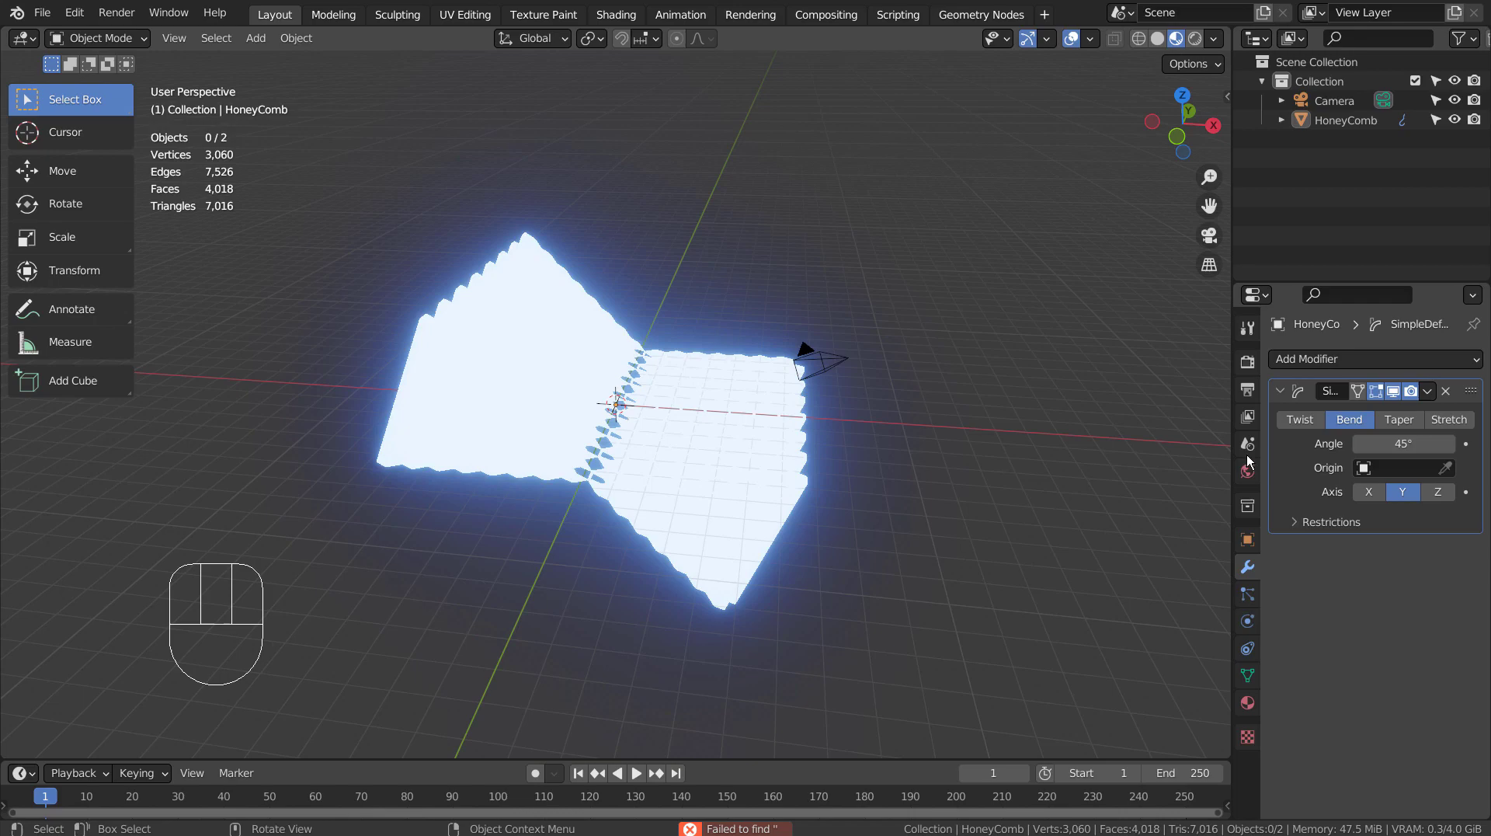
click(1157, 38)
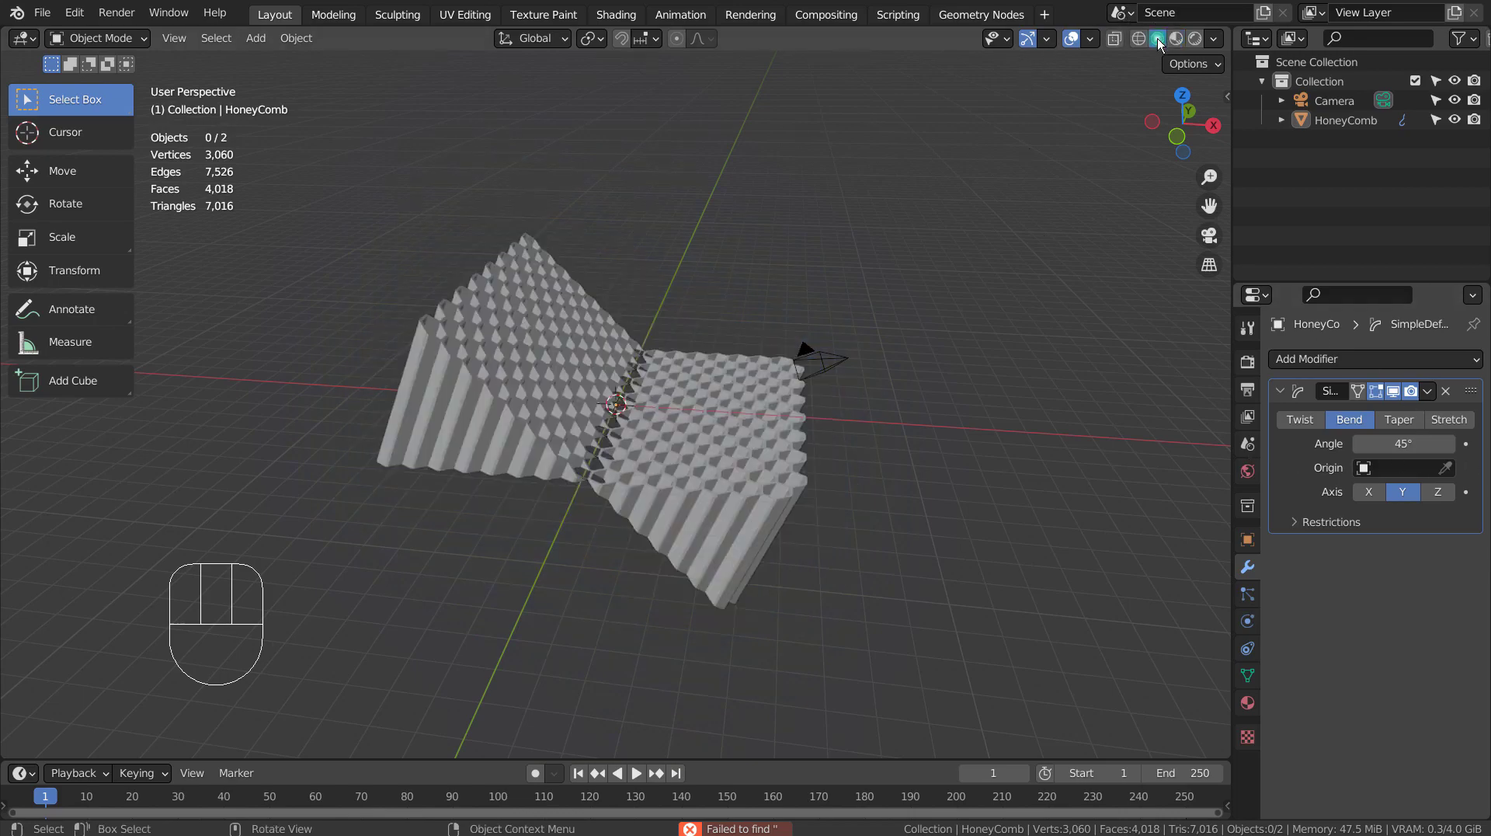
click(1441, 492)
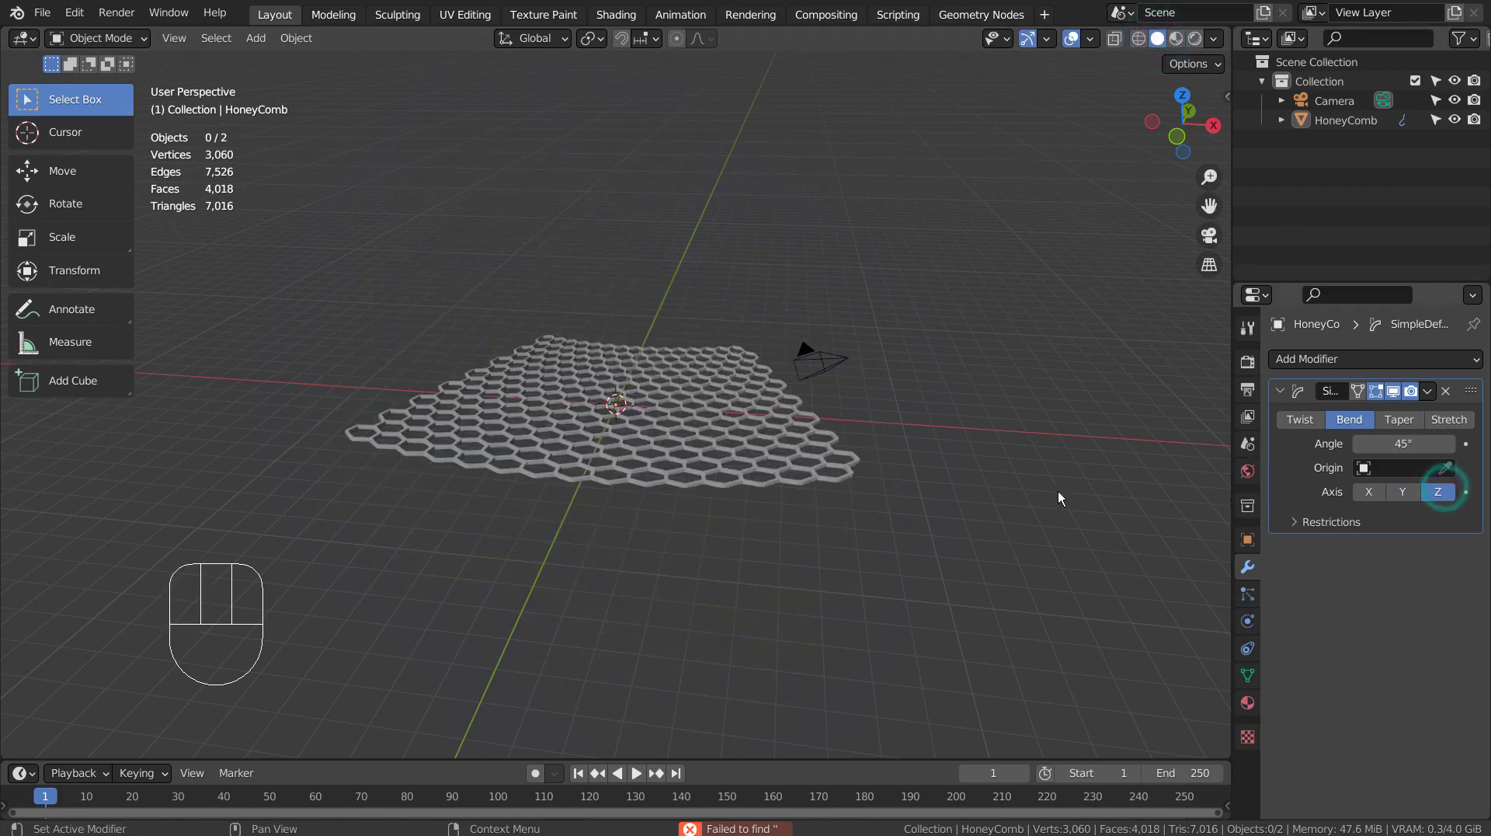
middle_drag(893, 481, 509, 511)
Test moving the honeycomb along Y, then undo the move.
click(752, 487)
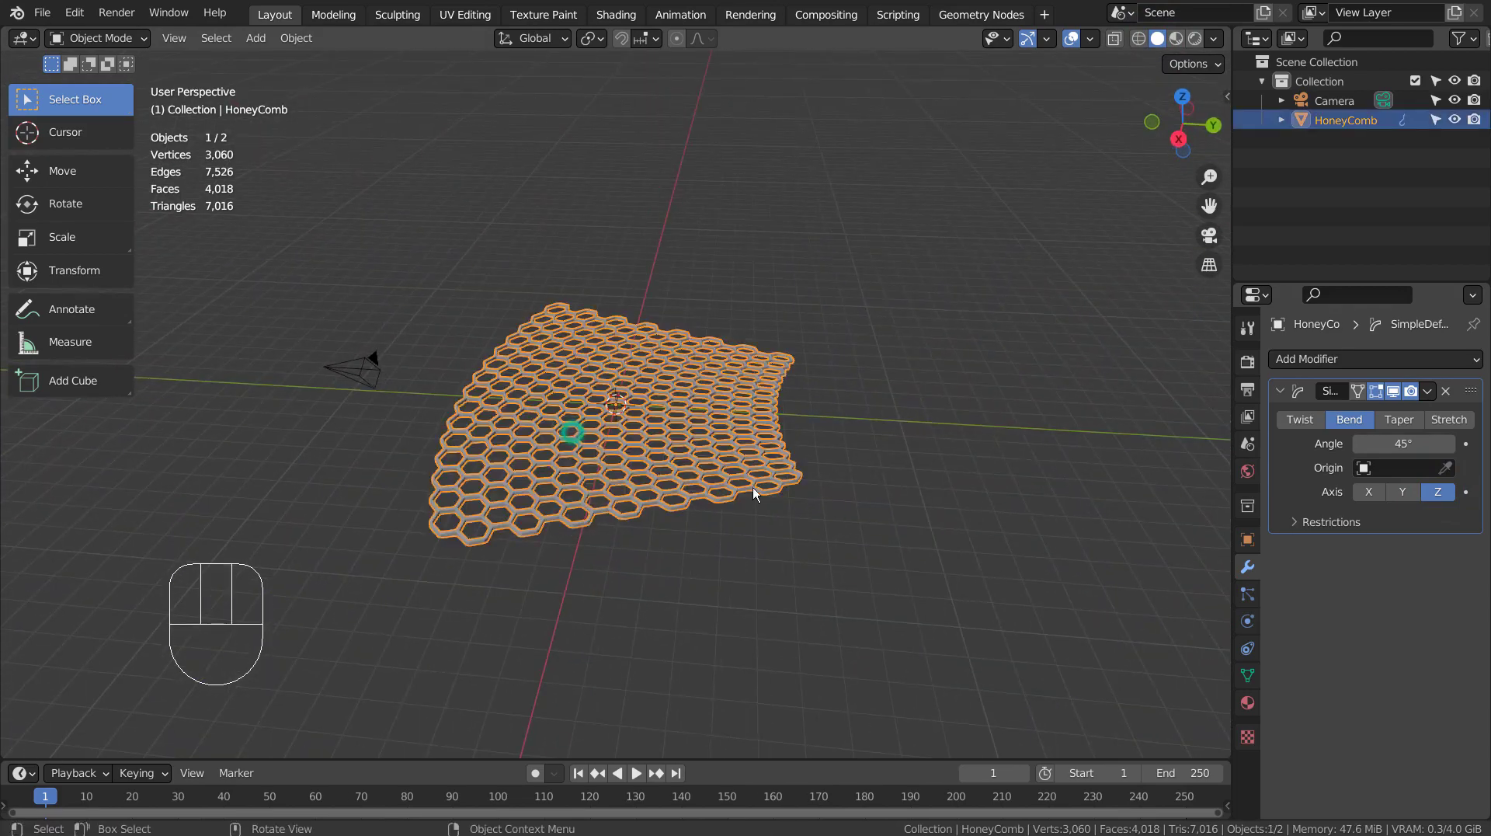
key(g)
key(y)
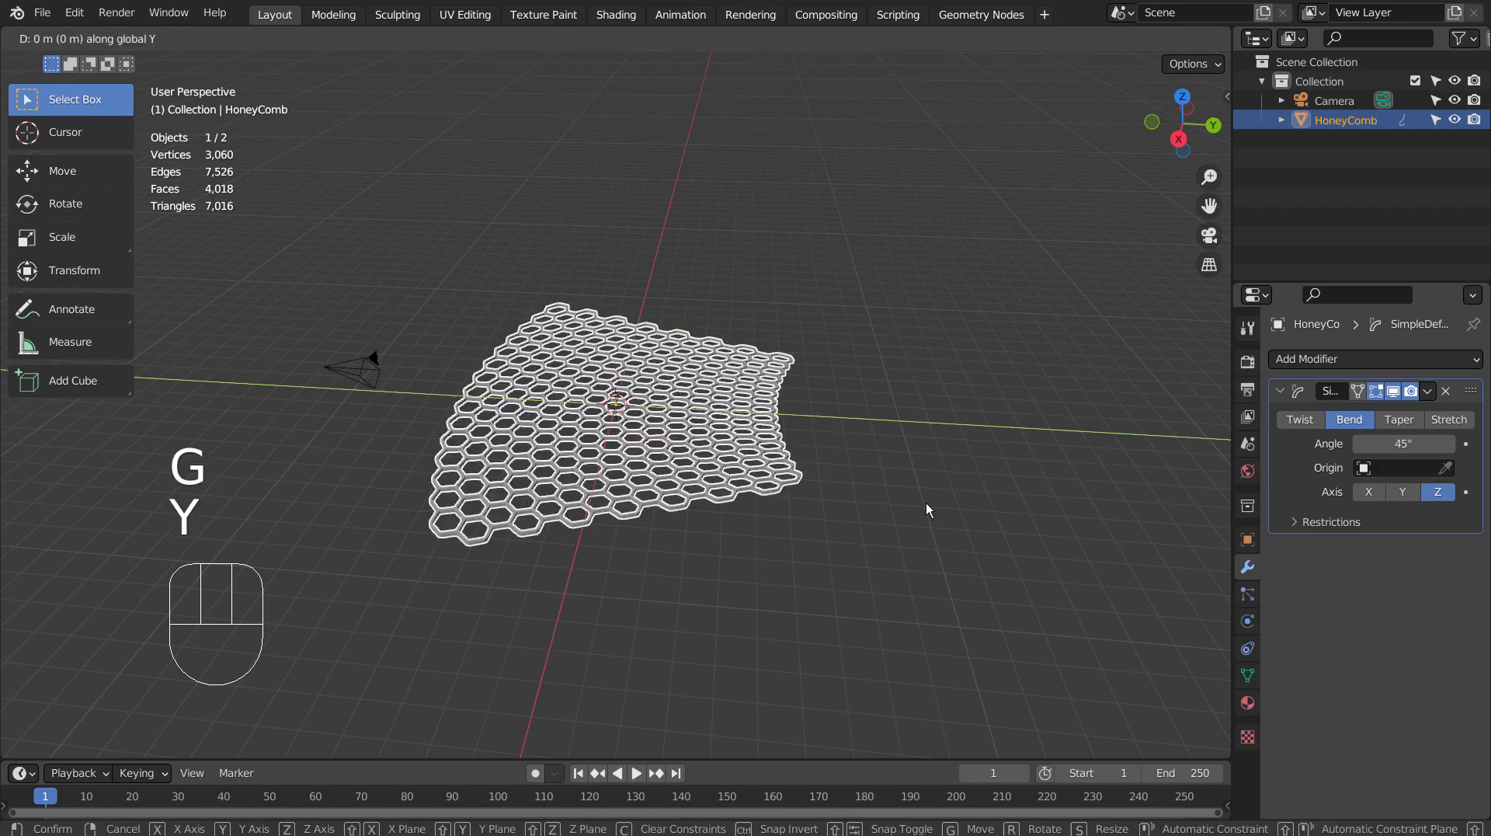
click(619, 507)
key(ctrl+z)
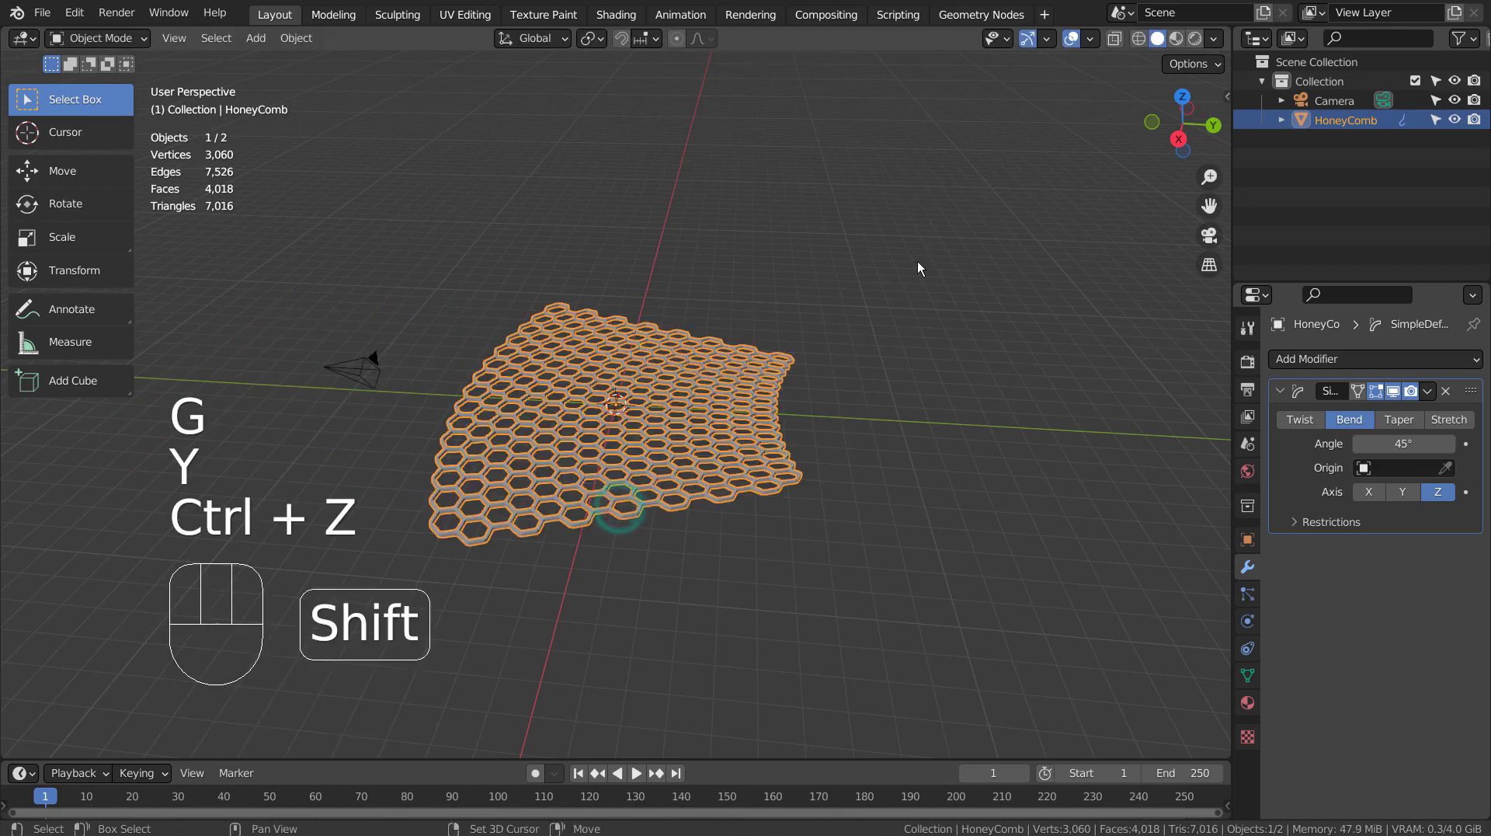
Add a plain-axes Empty and make it the Simple Deform origin.
key(shift+a)
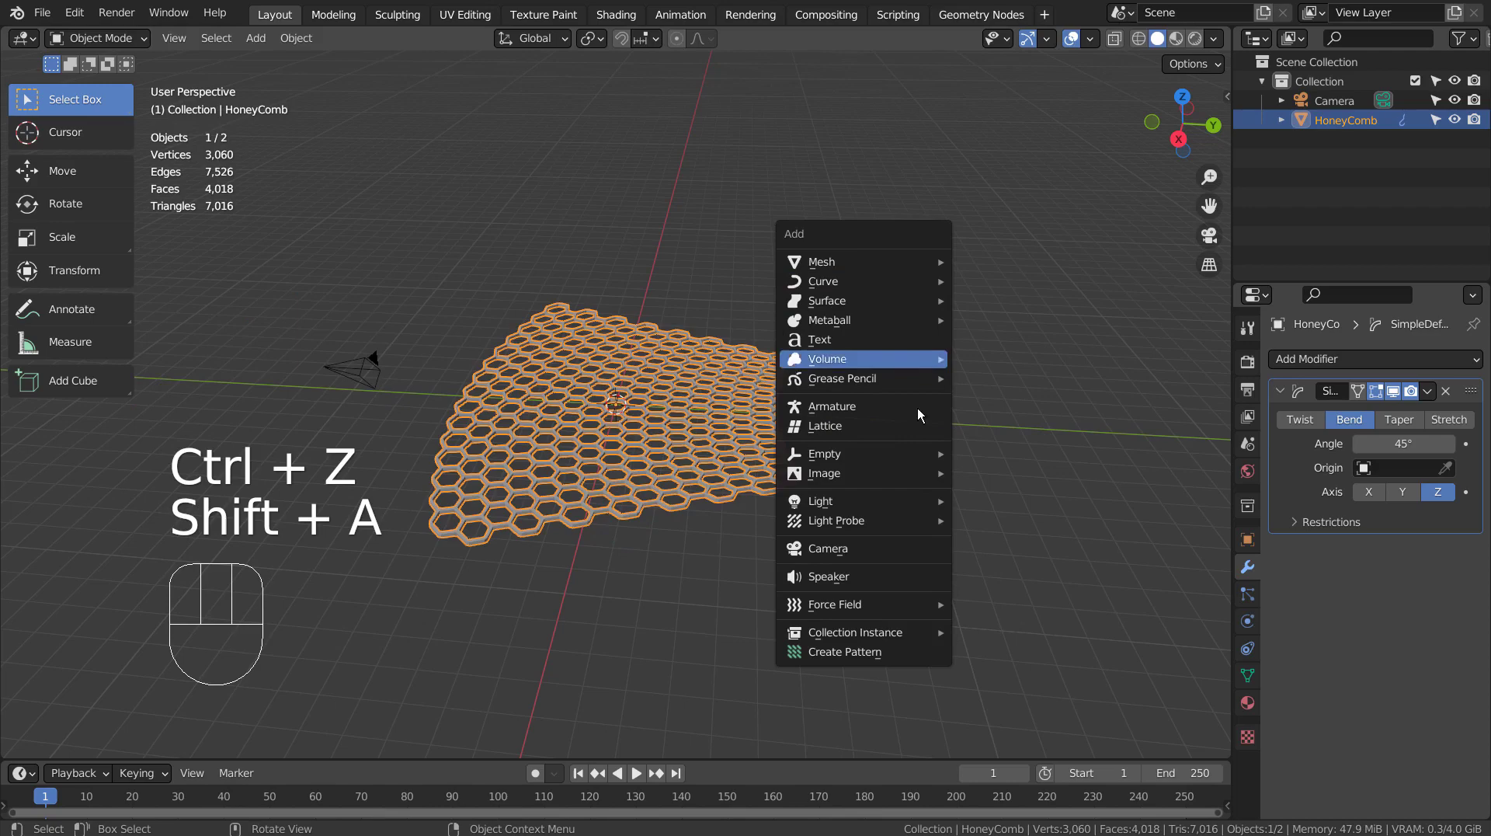
mouse_move(917, 456)
click(990, 455)
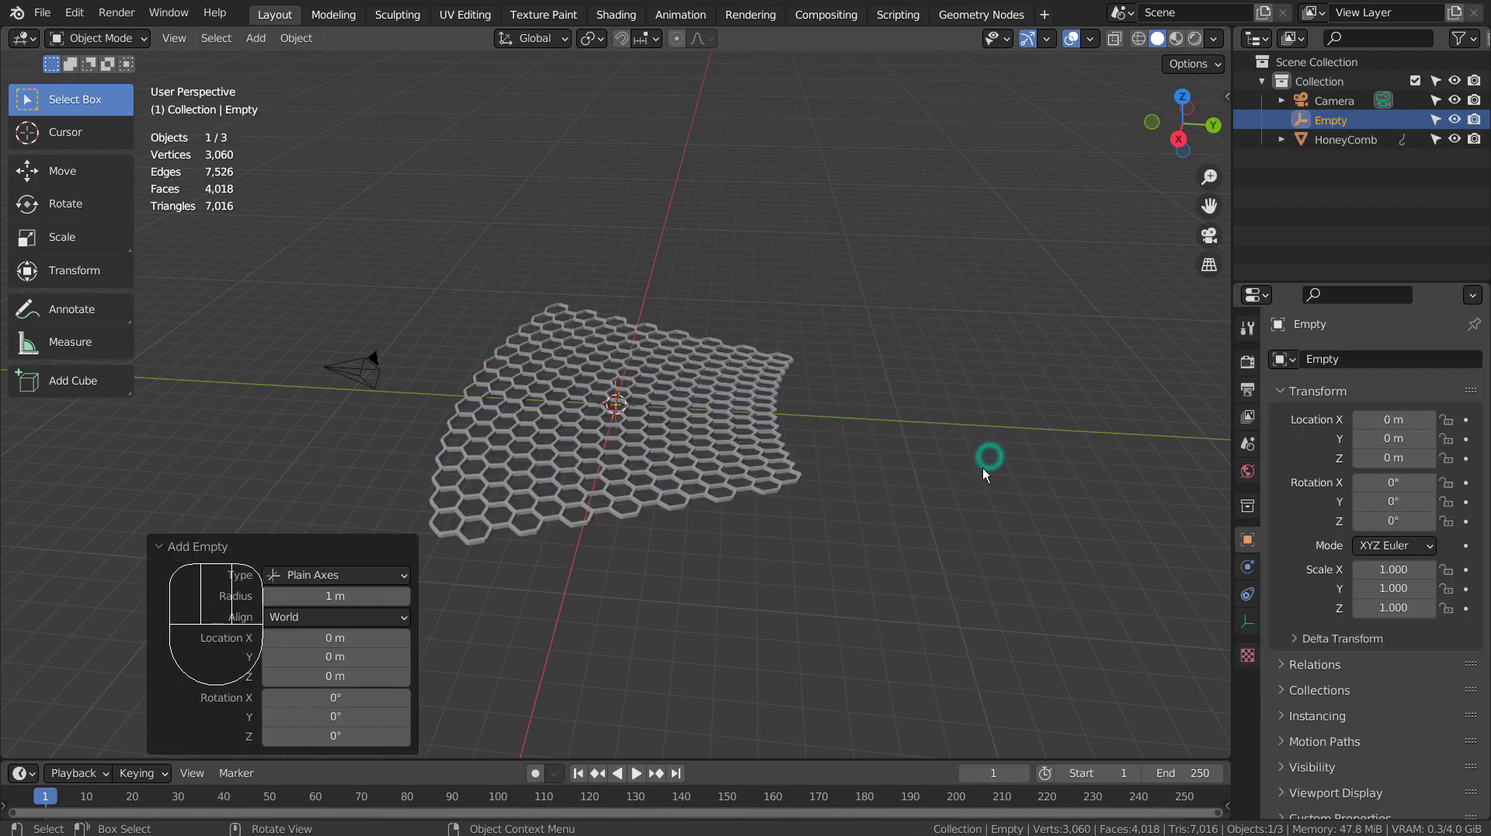
click(771, 465)
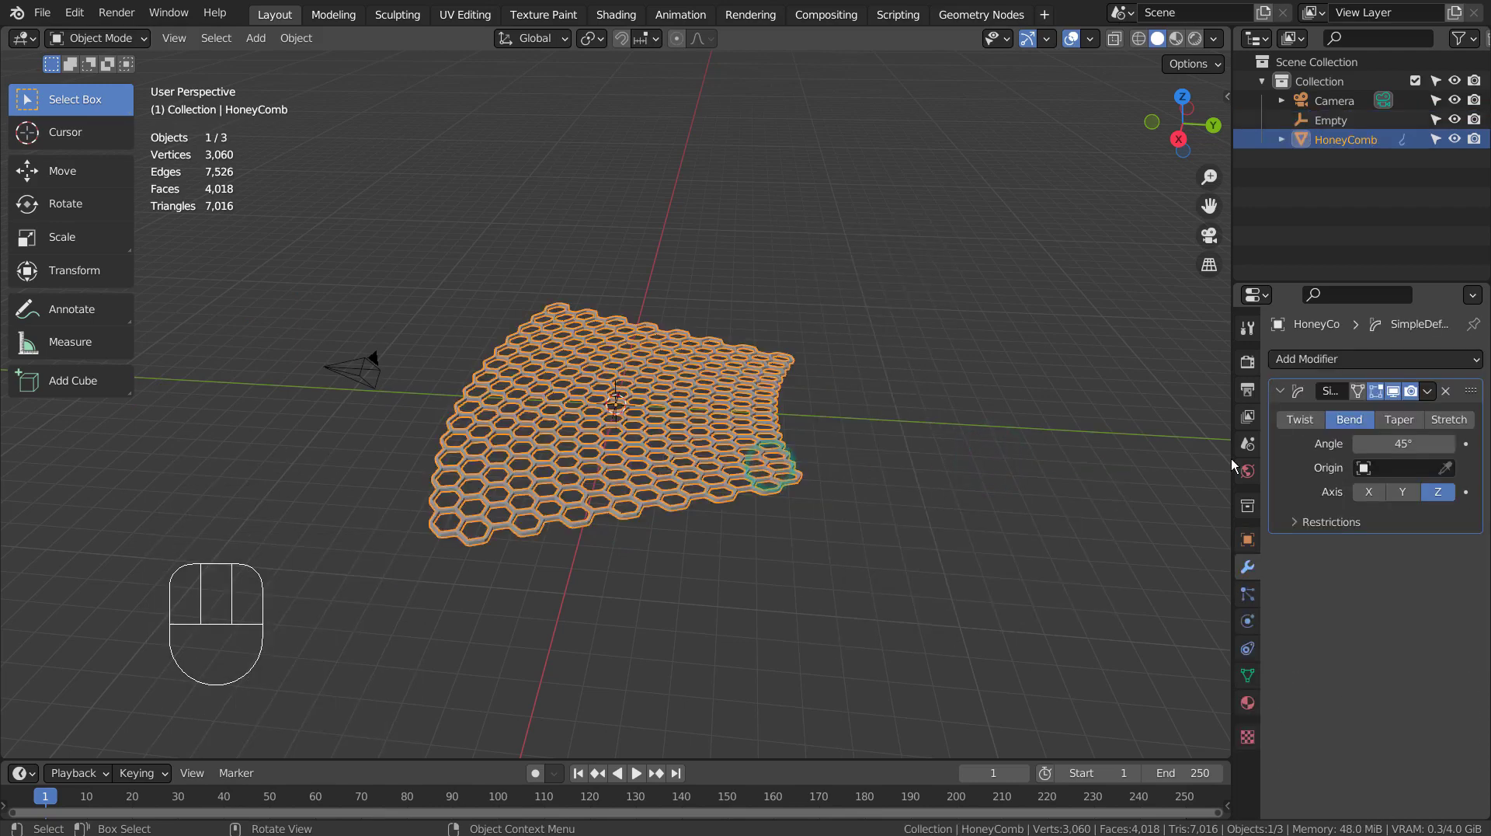
click(1362, 469)
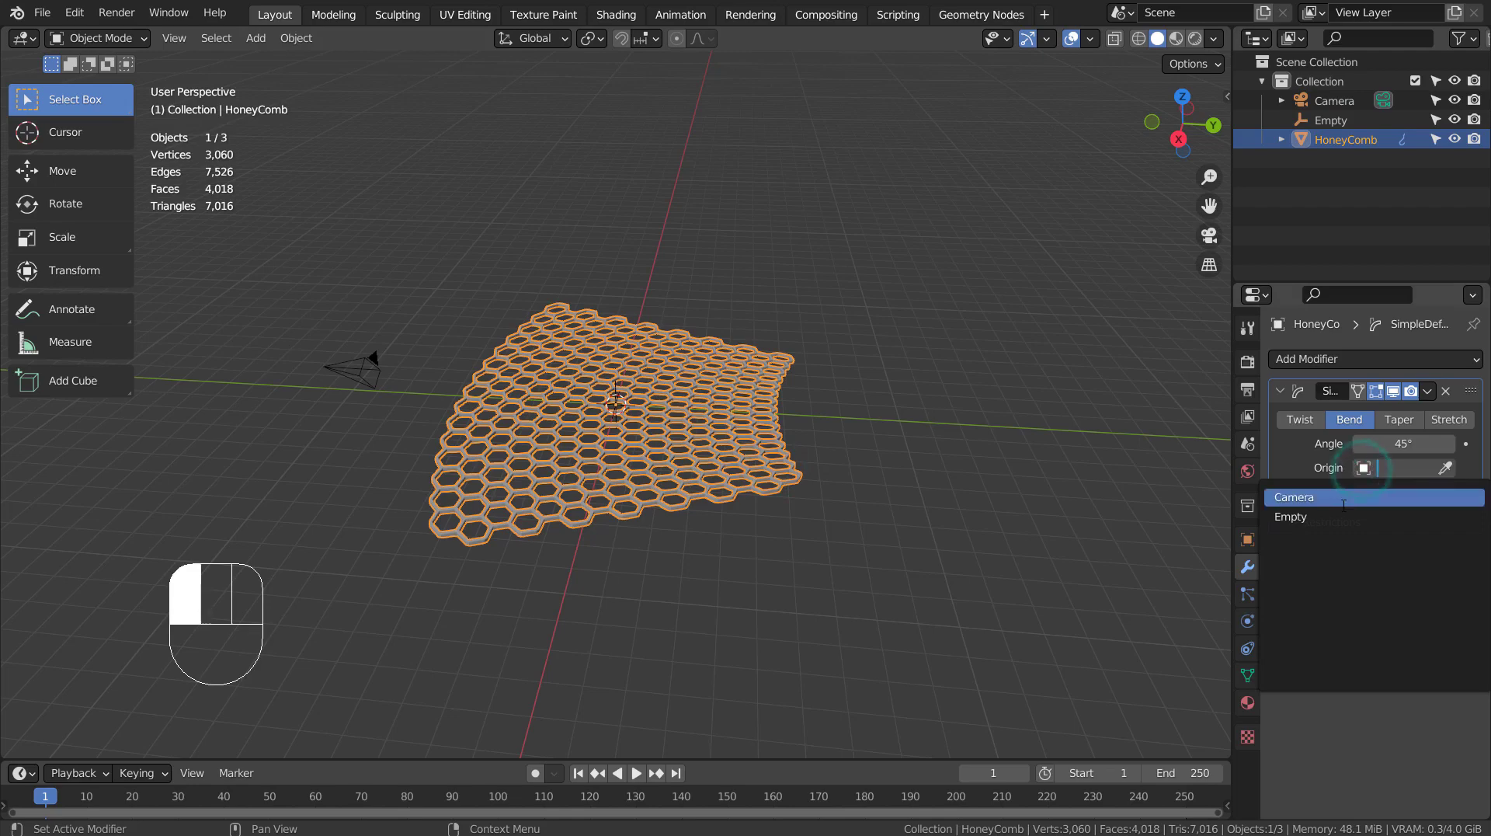
click(1343, 515)
Test a Y move of the honeycomb, undo it, and set the bend angle to 180°.
key(g)
key(y)
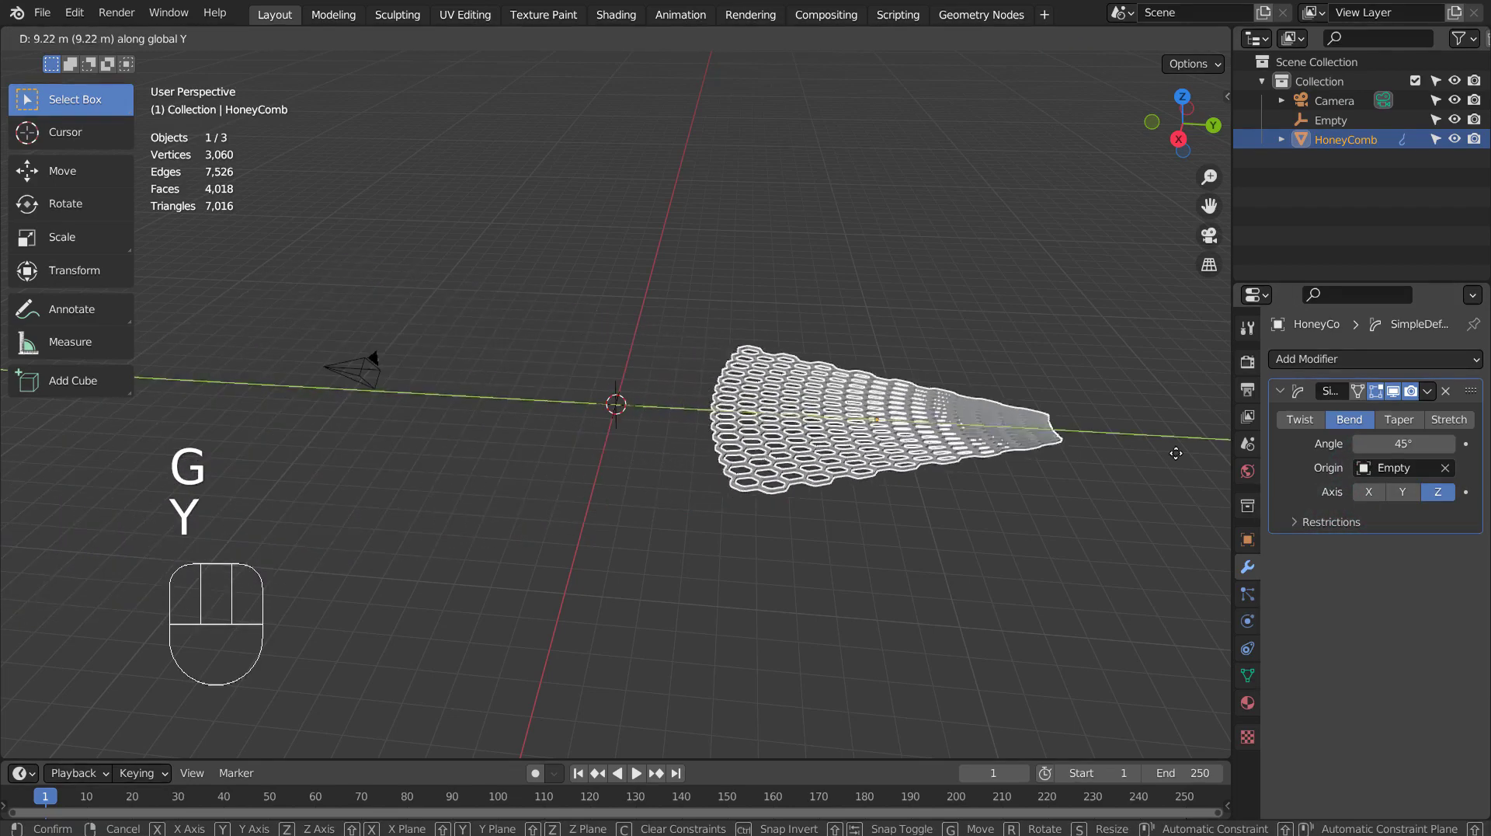
click(543, 450)
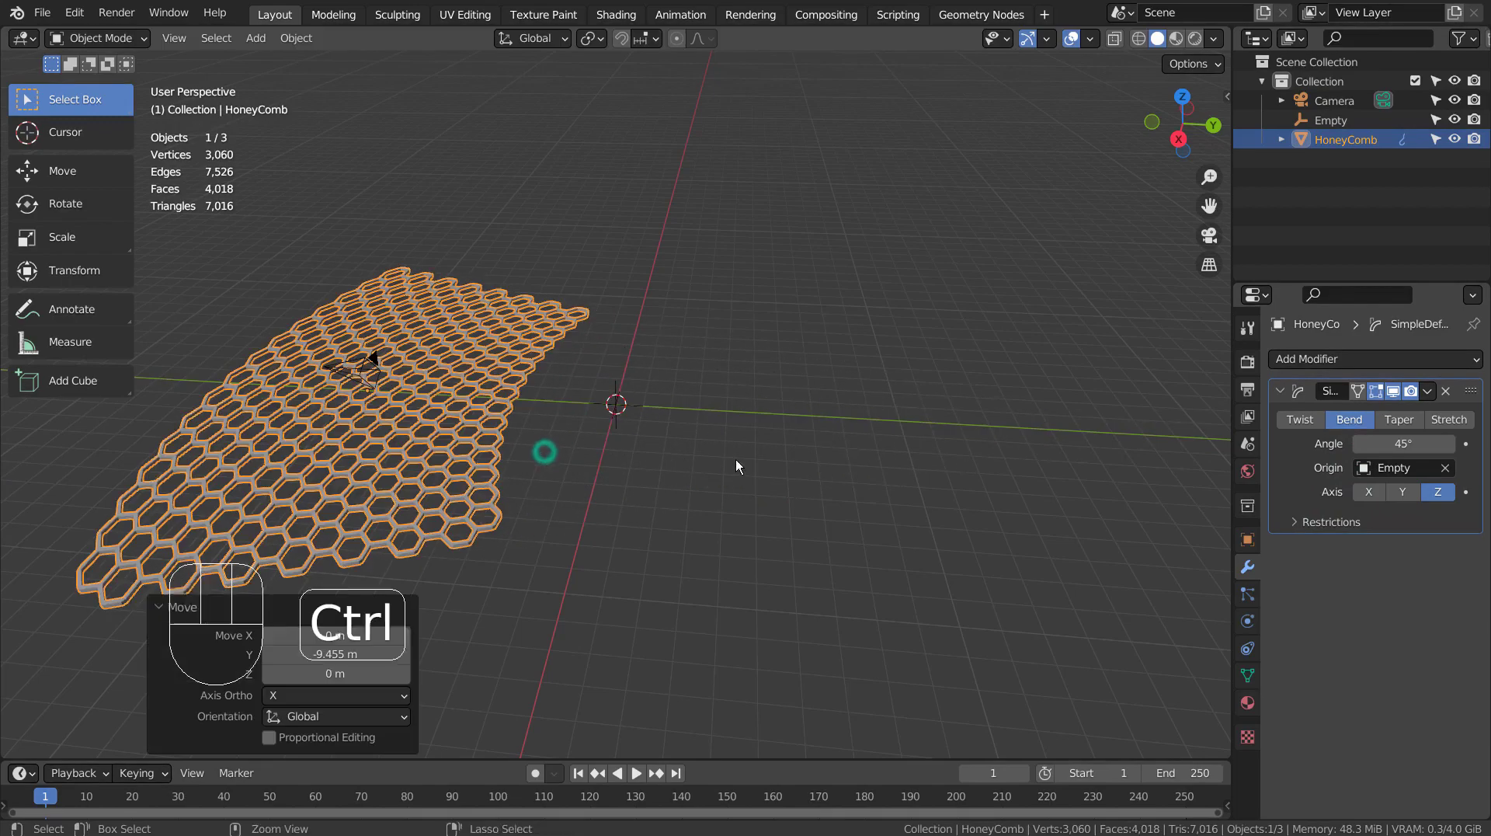
key(ctrl+z)
click(1417, 444)
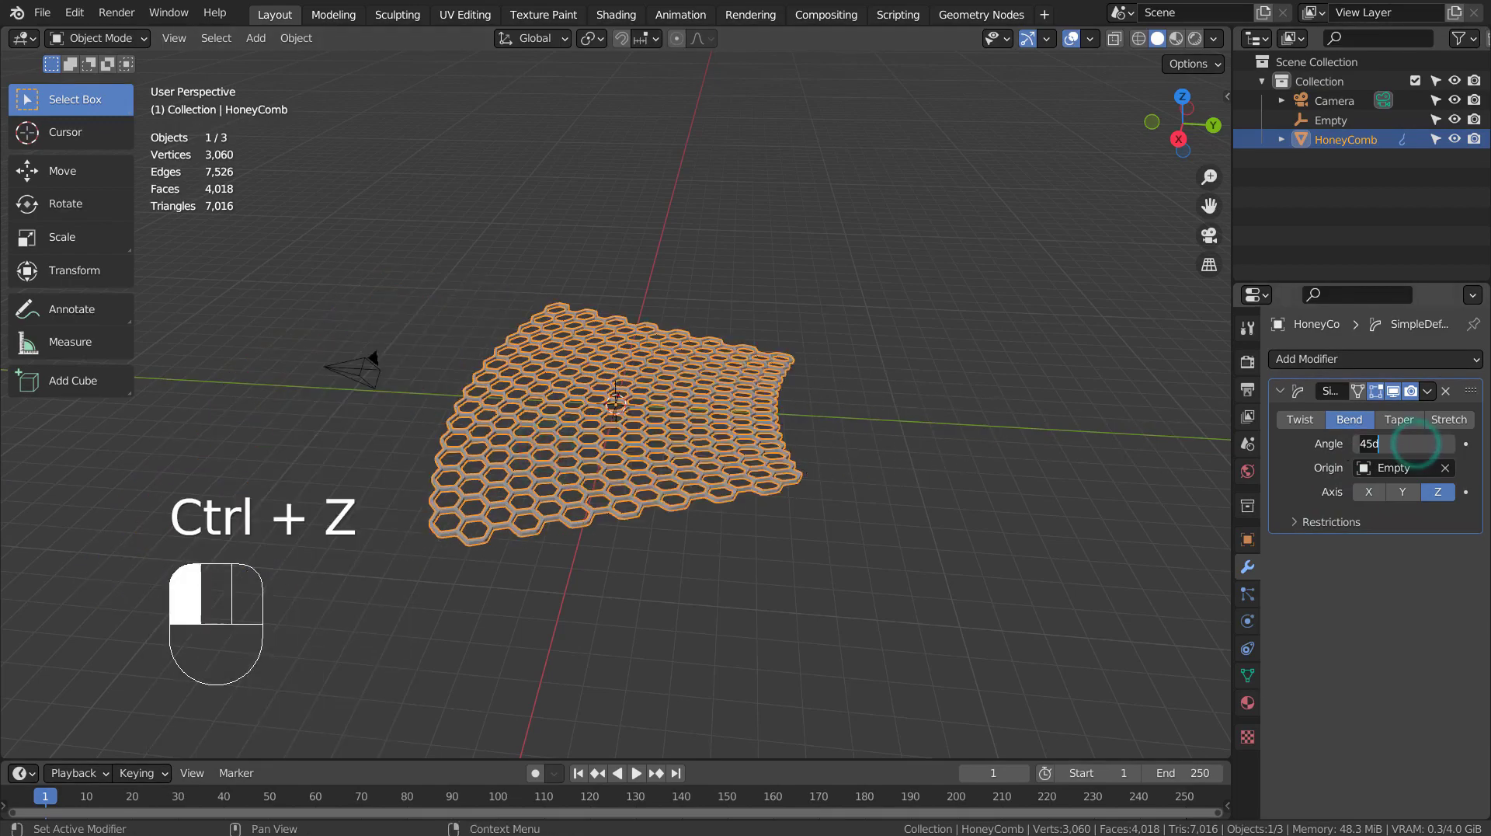
text(180)
key(Return)
Move the honeycomb about 21 m along Y to inspect the 180° bend, then undo.
key(g)
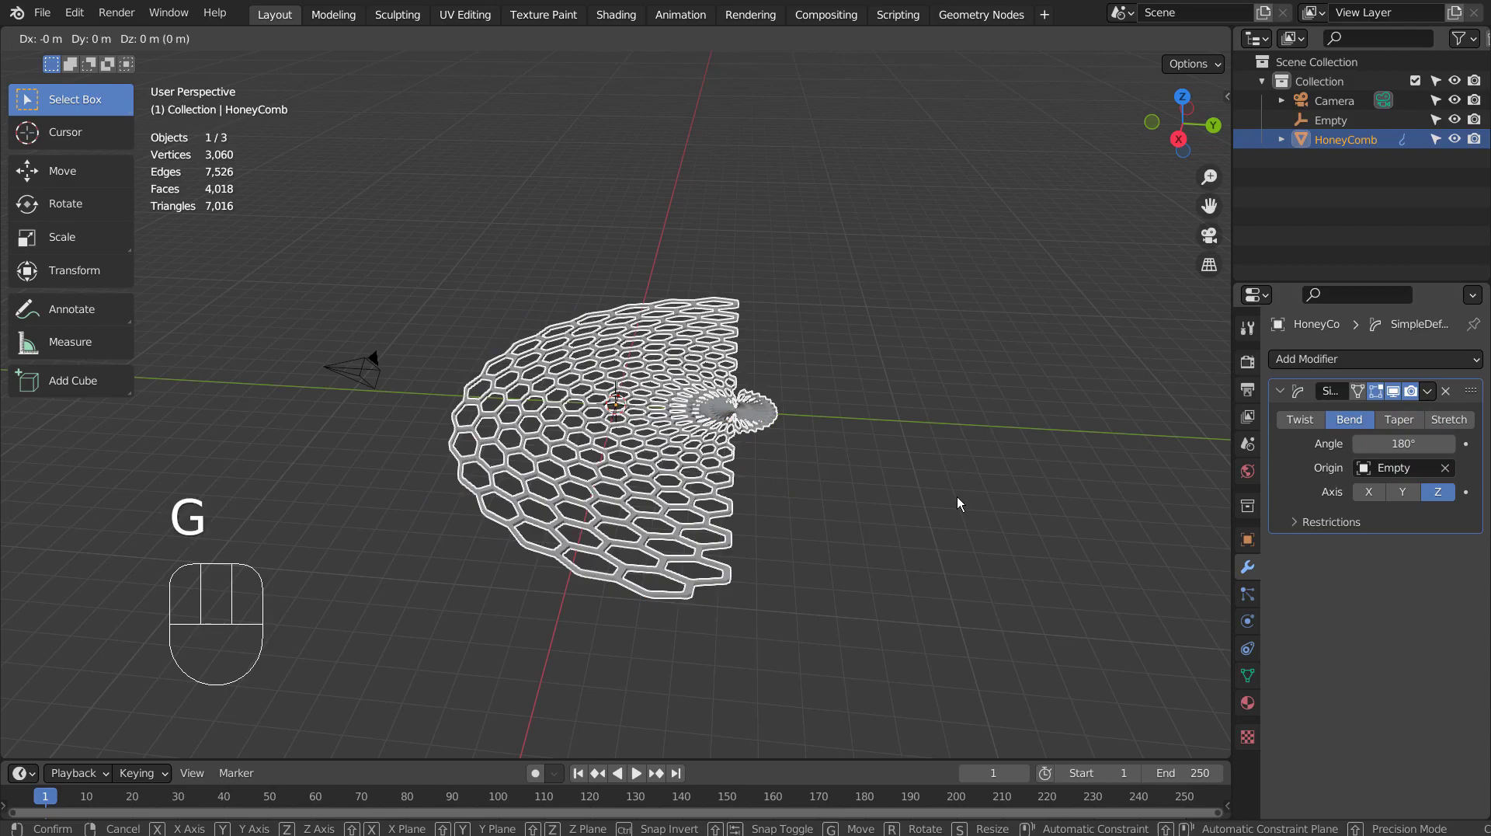
key(y)
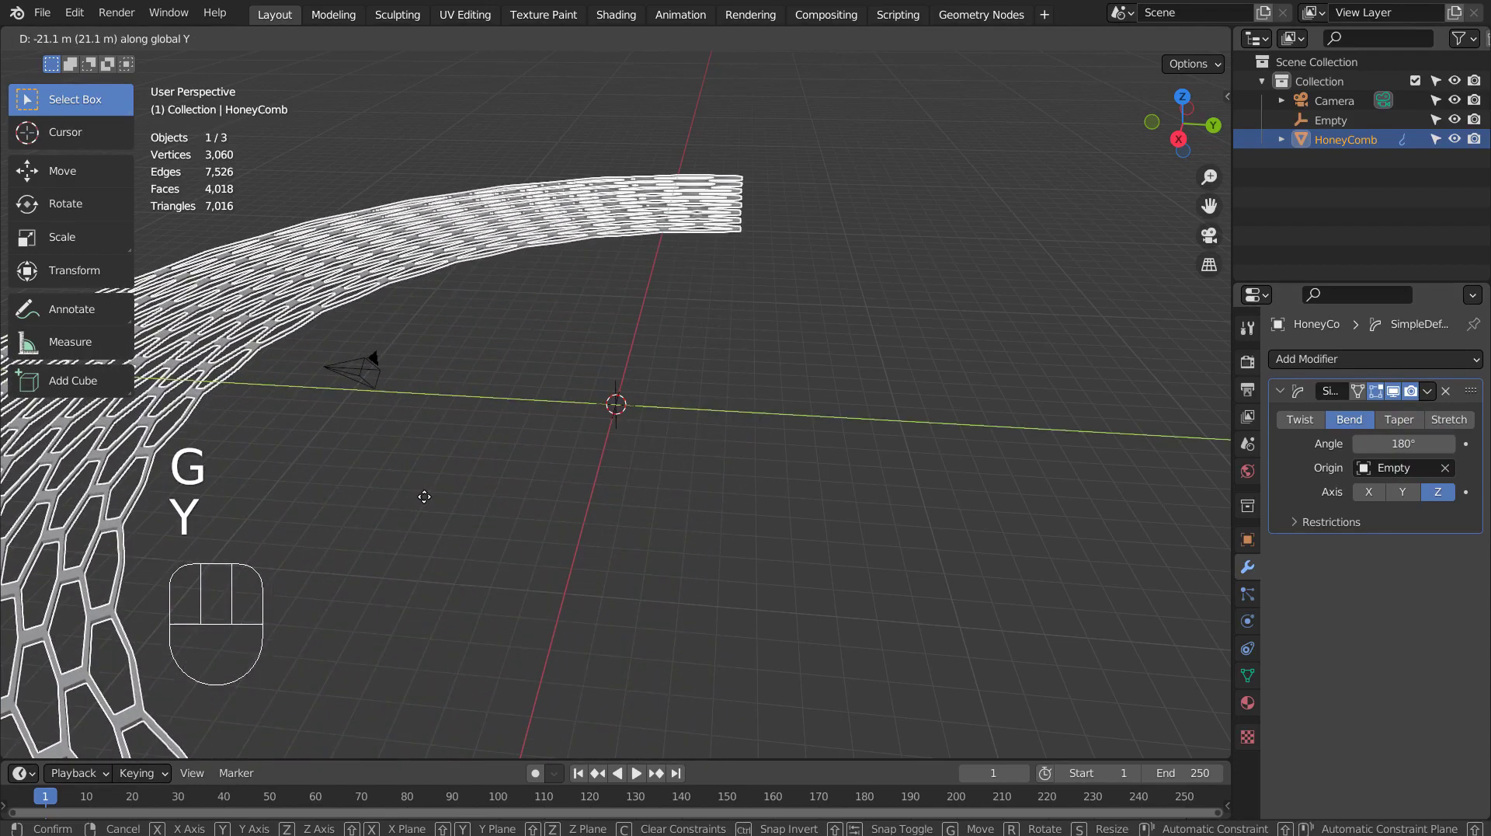
click(424, 497)
key(KP_7)
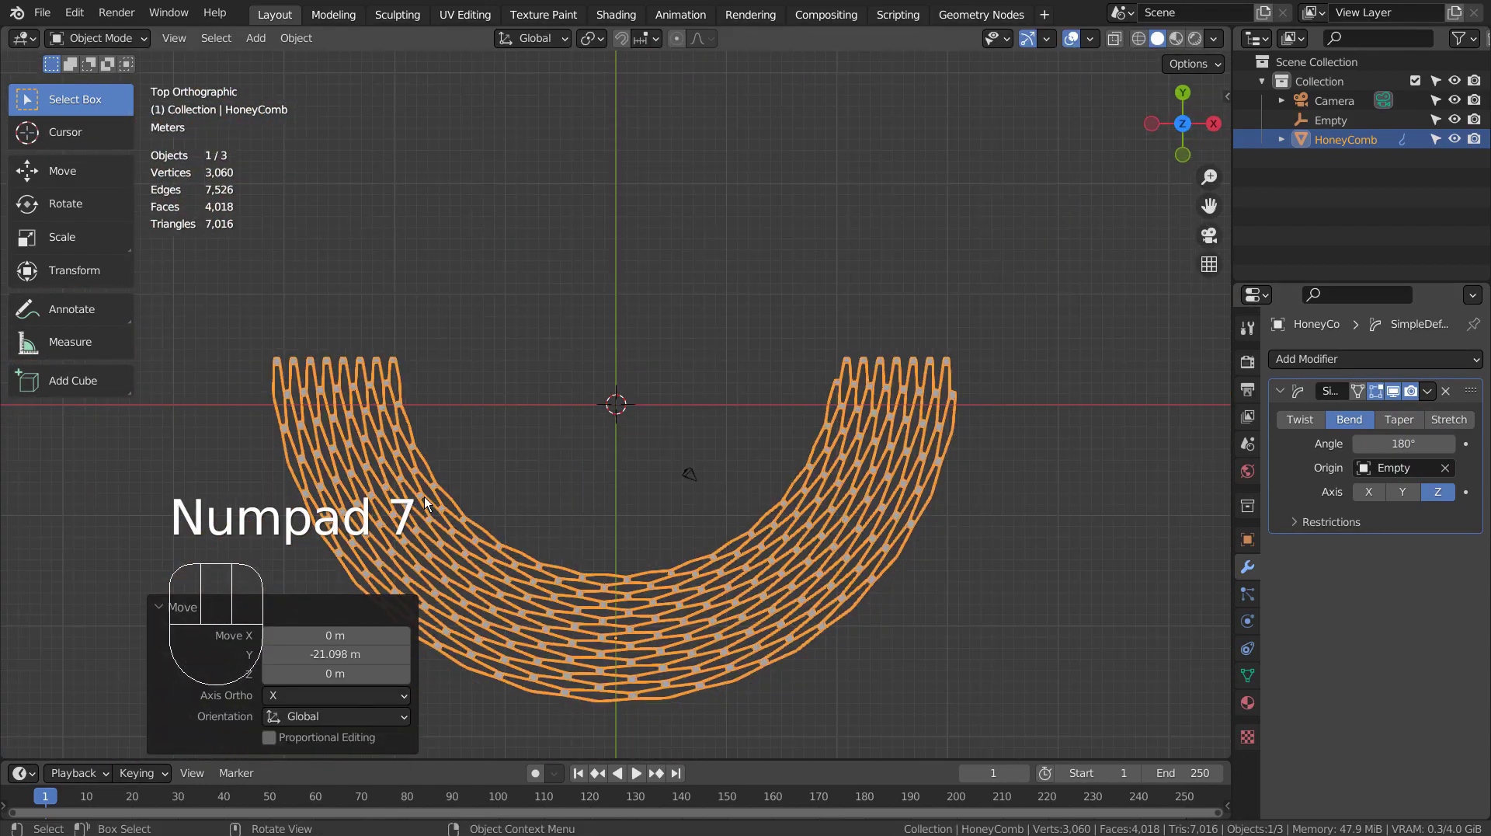
middle_drag(744, 496, 595, 337)
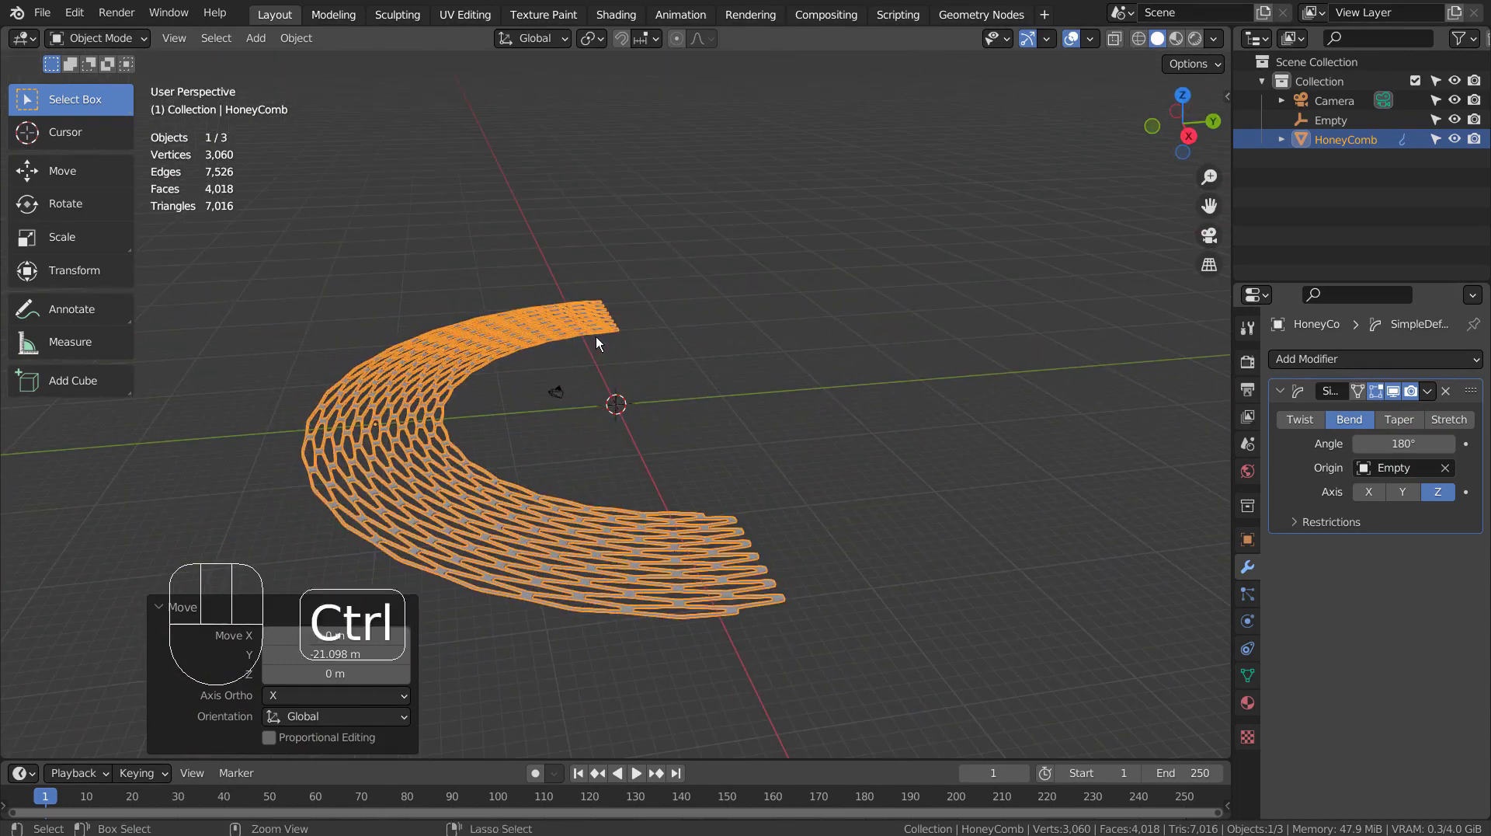
key(ctrl+z)
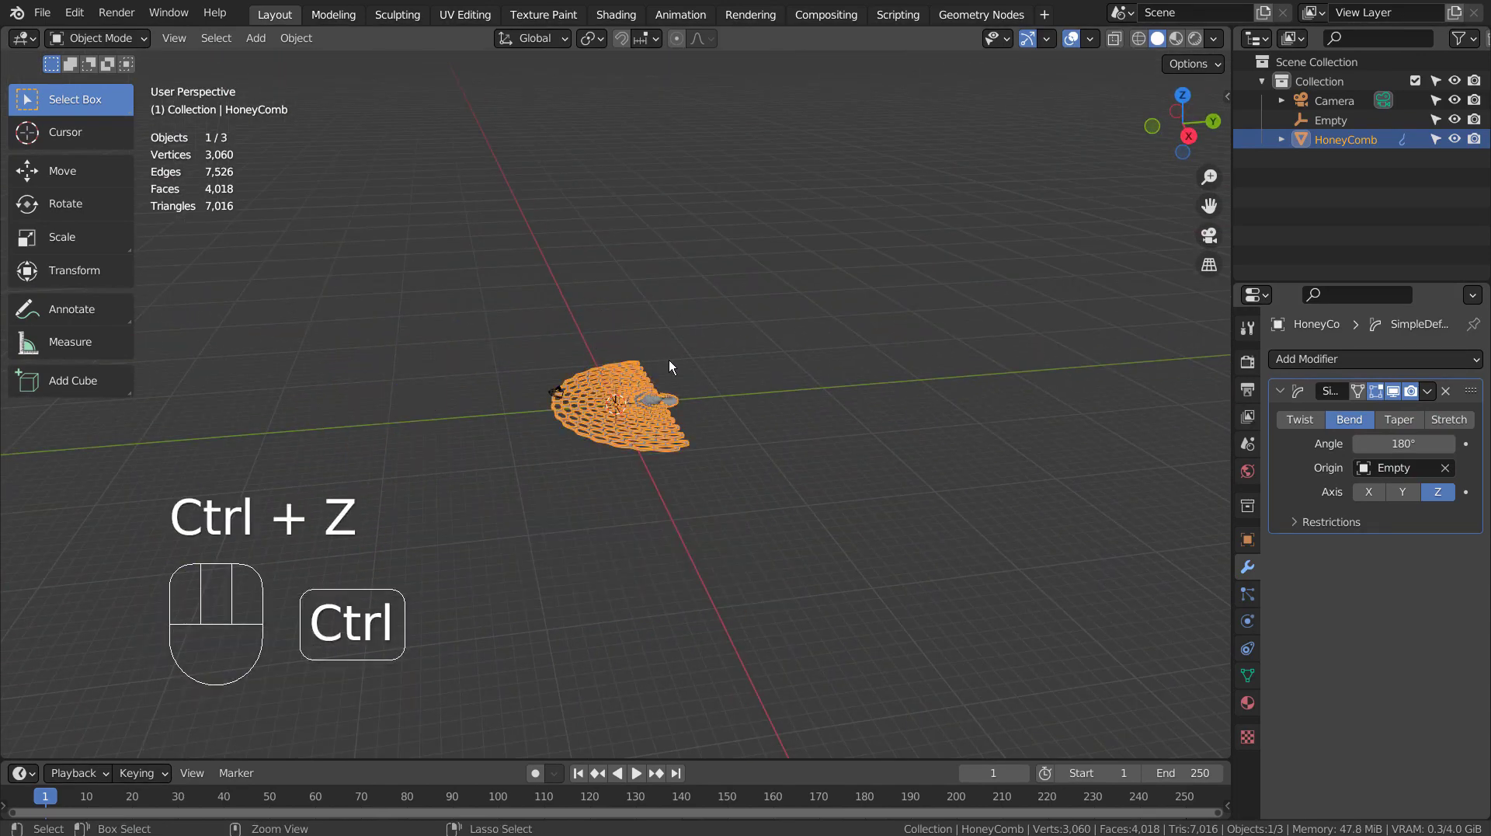
Switch the bend axis to Y, then delete the Simple Deform modifier and select the Empty.
click(1400, 487)
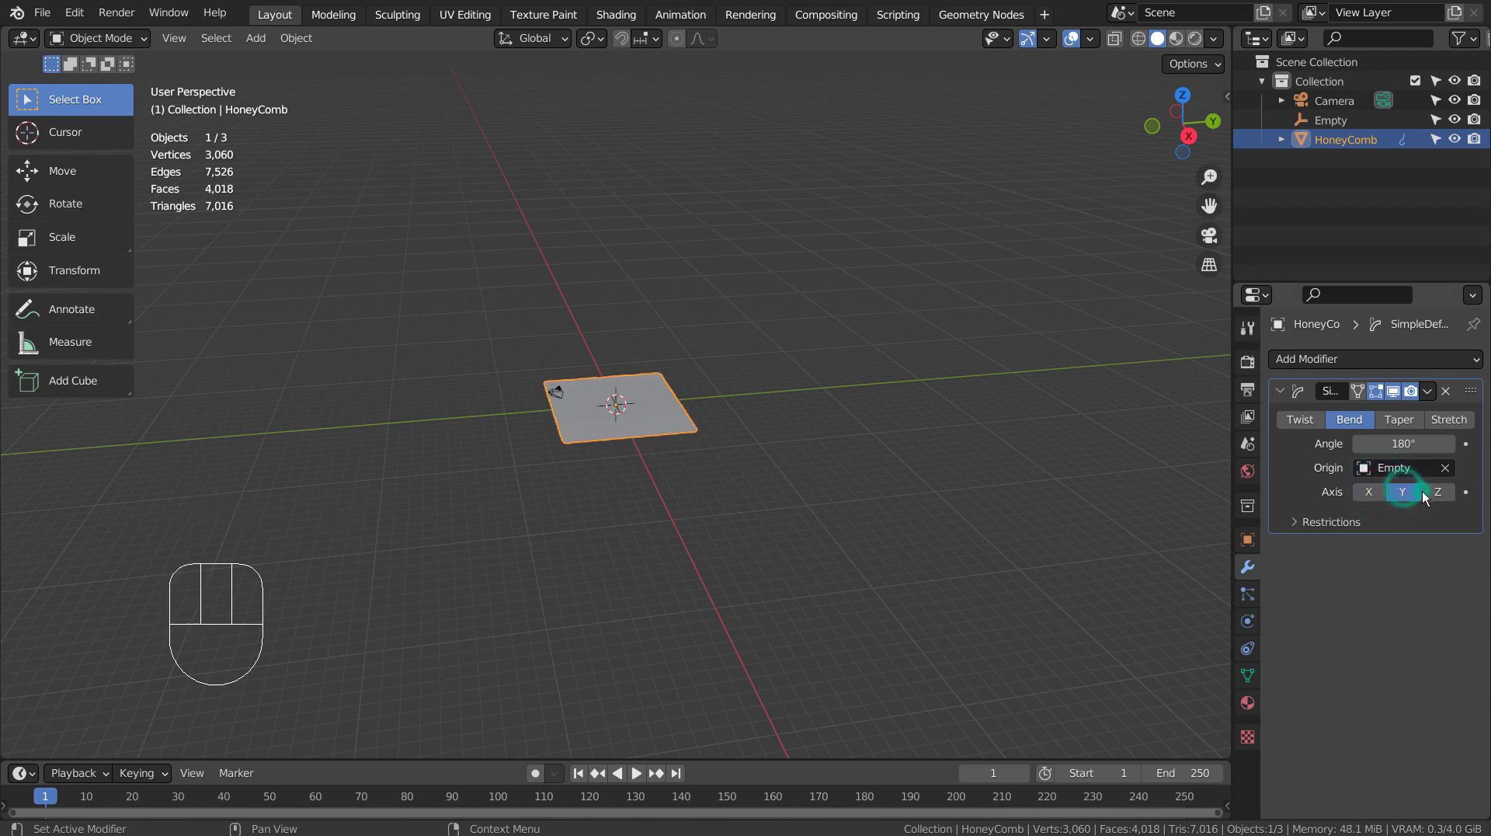
click(1445, 391)
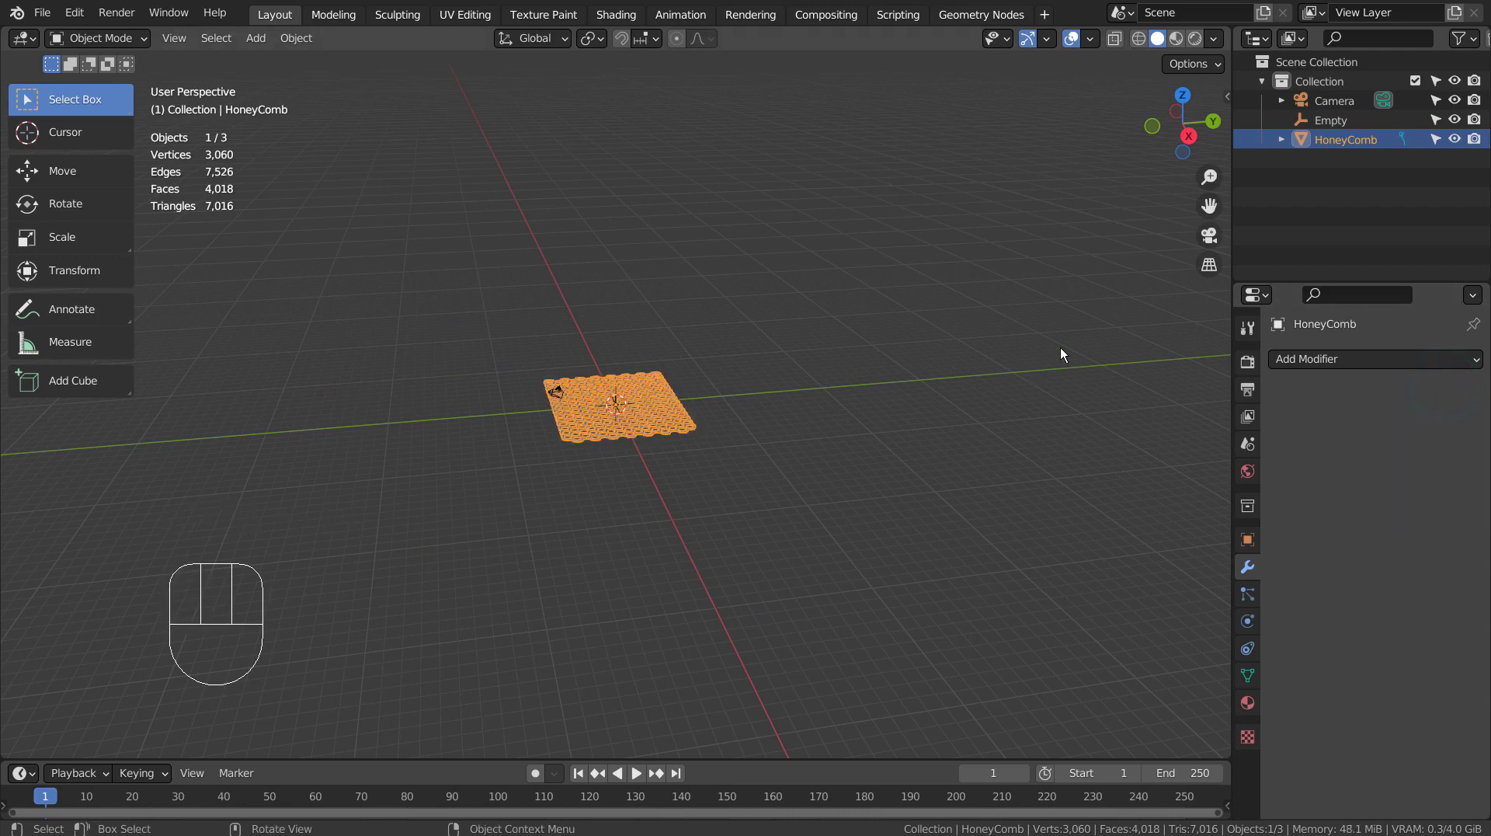
click(1327, 113)
Delete the Empty, add a Circle curve and rotate it 90° about X.
key(x)
click(764, 285)
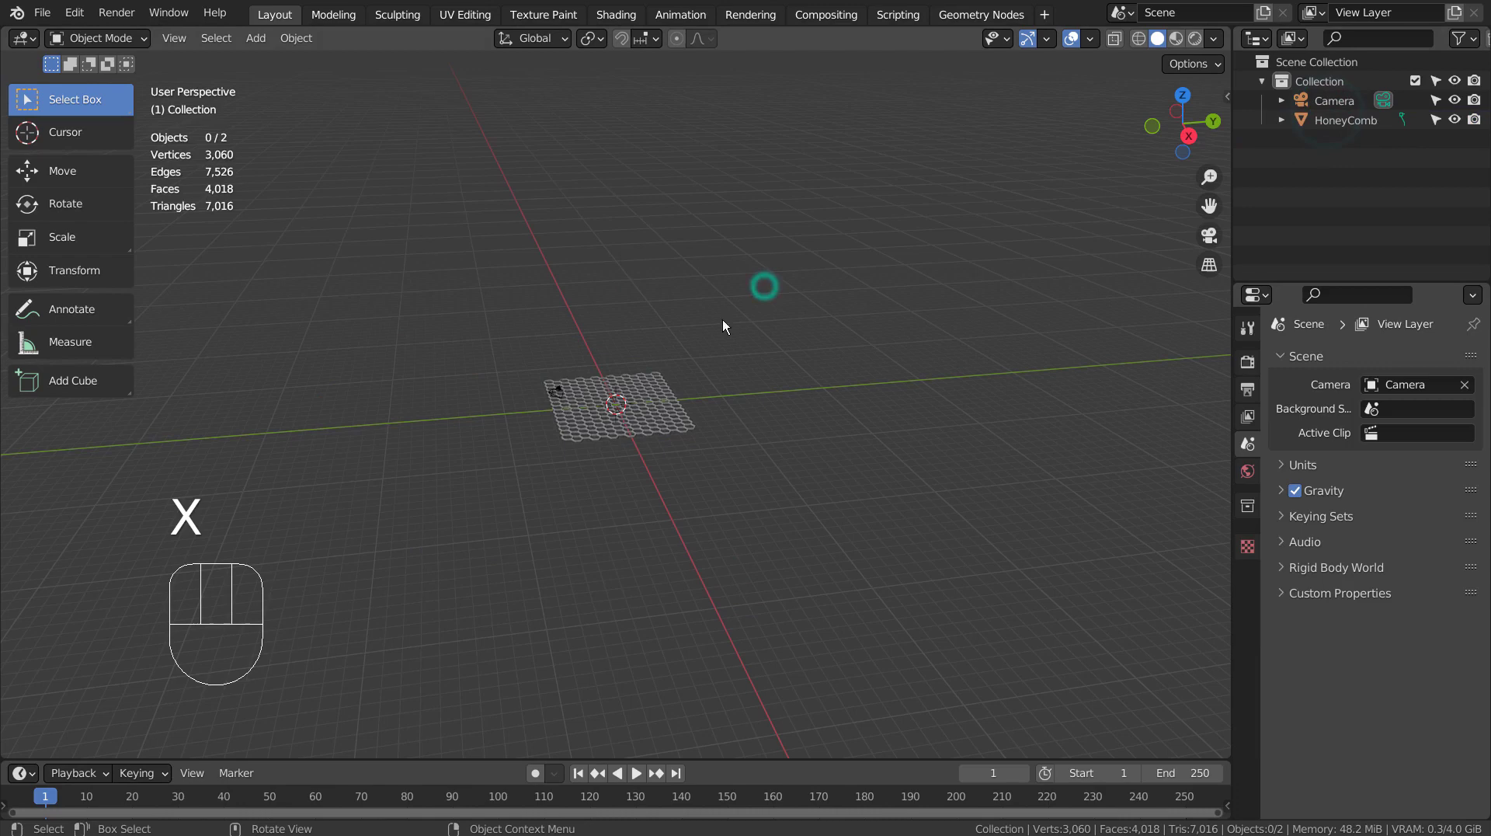
key(shift+a)
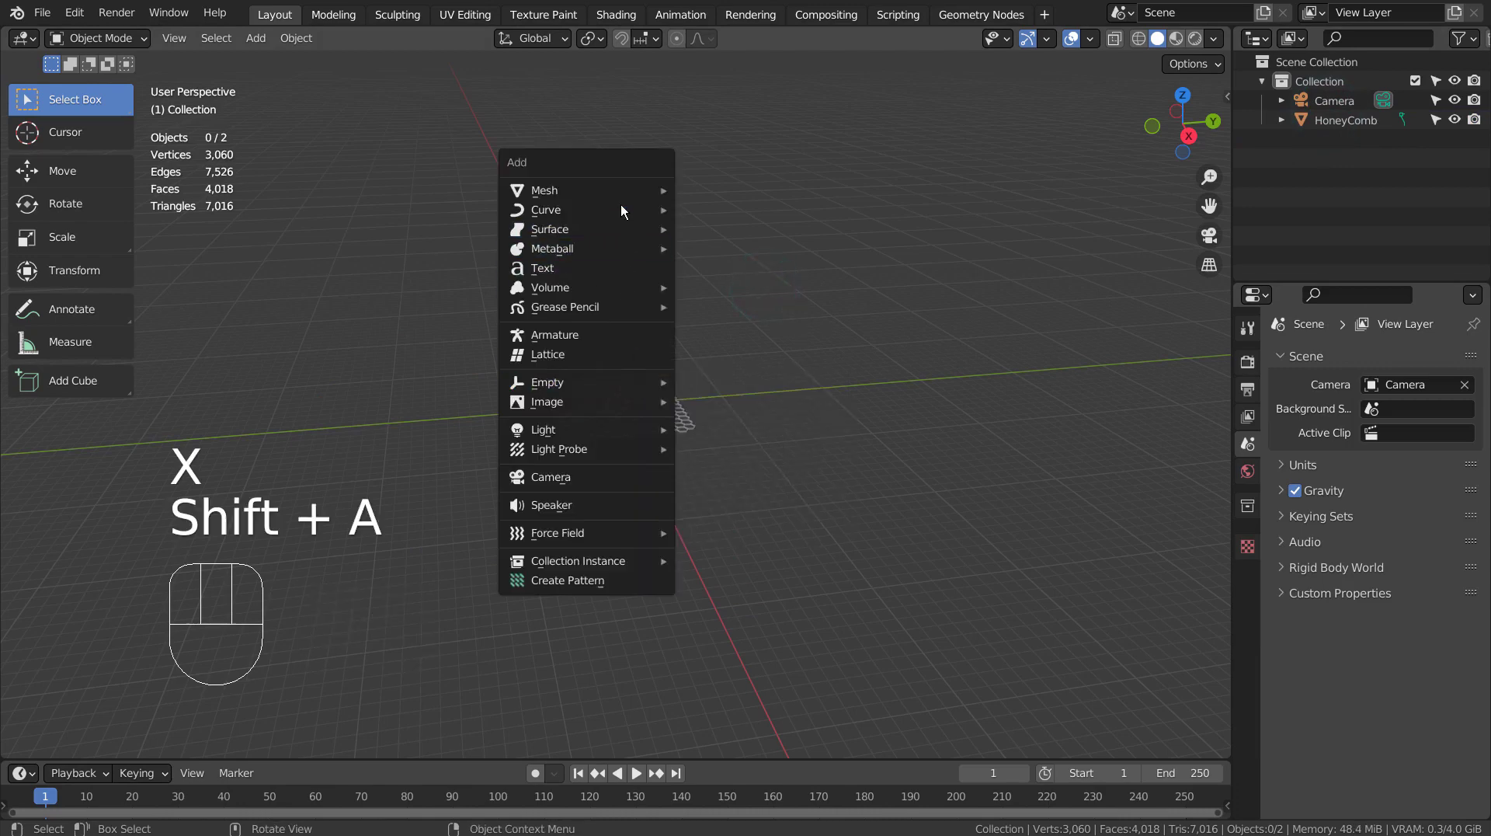
mouse_move(622, 210)
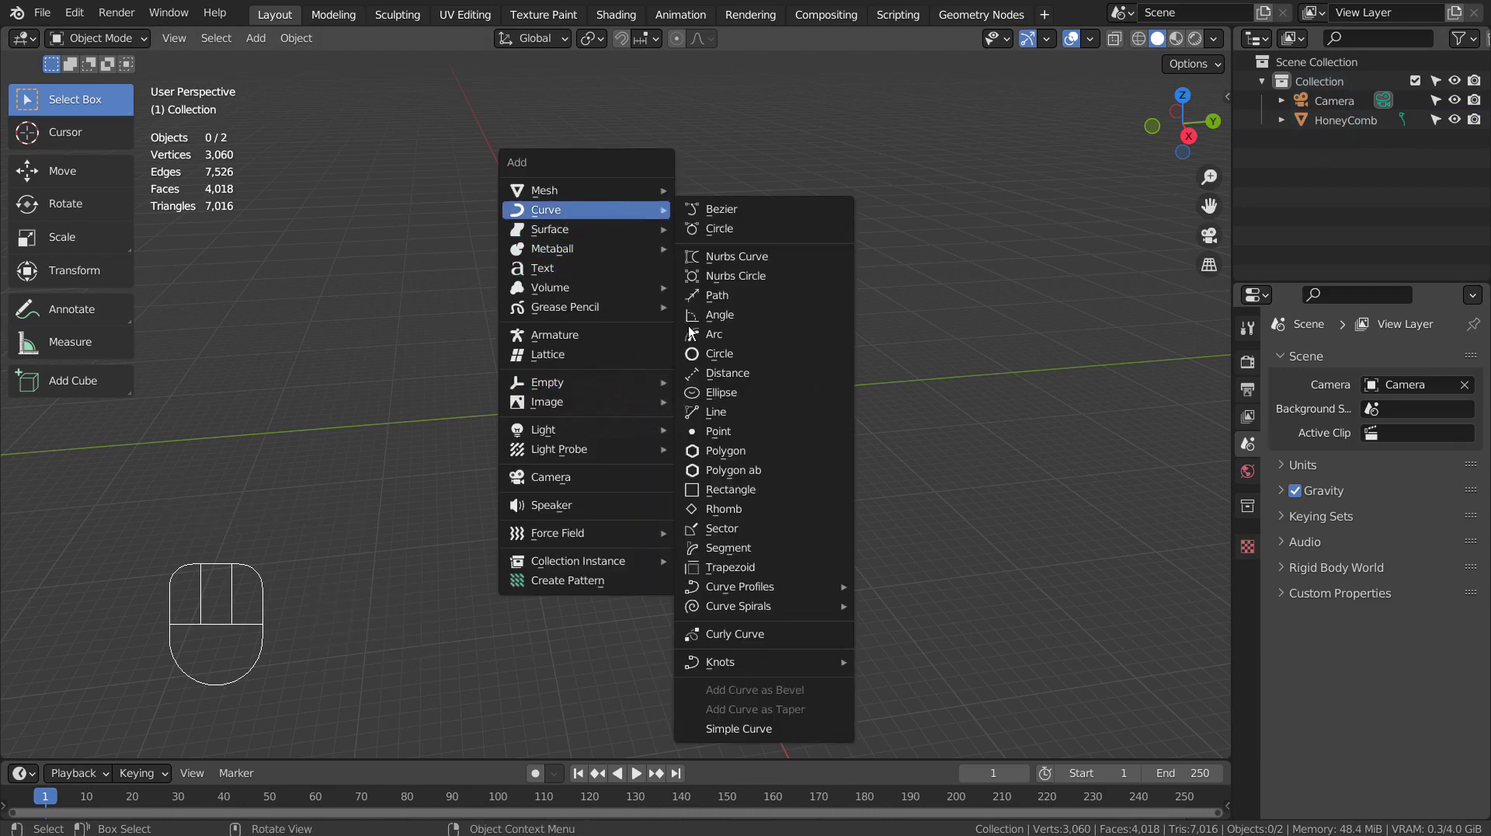
click(702, 355)
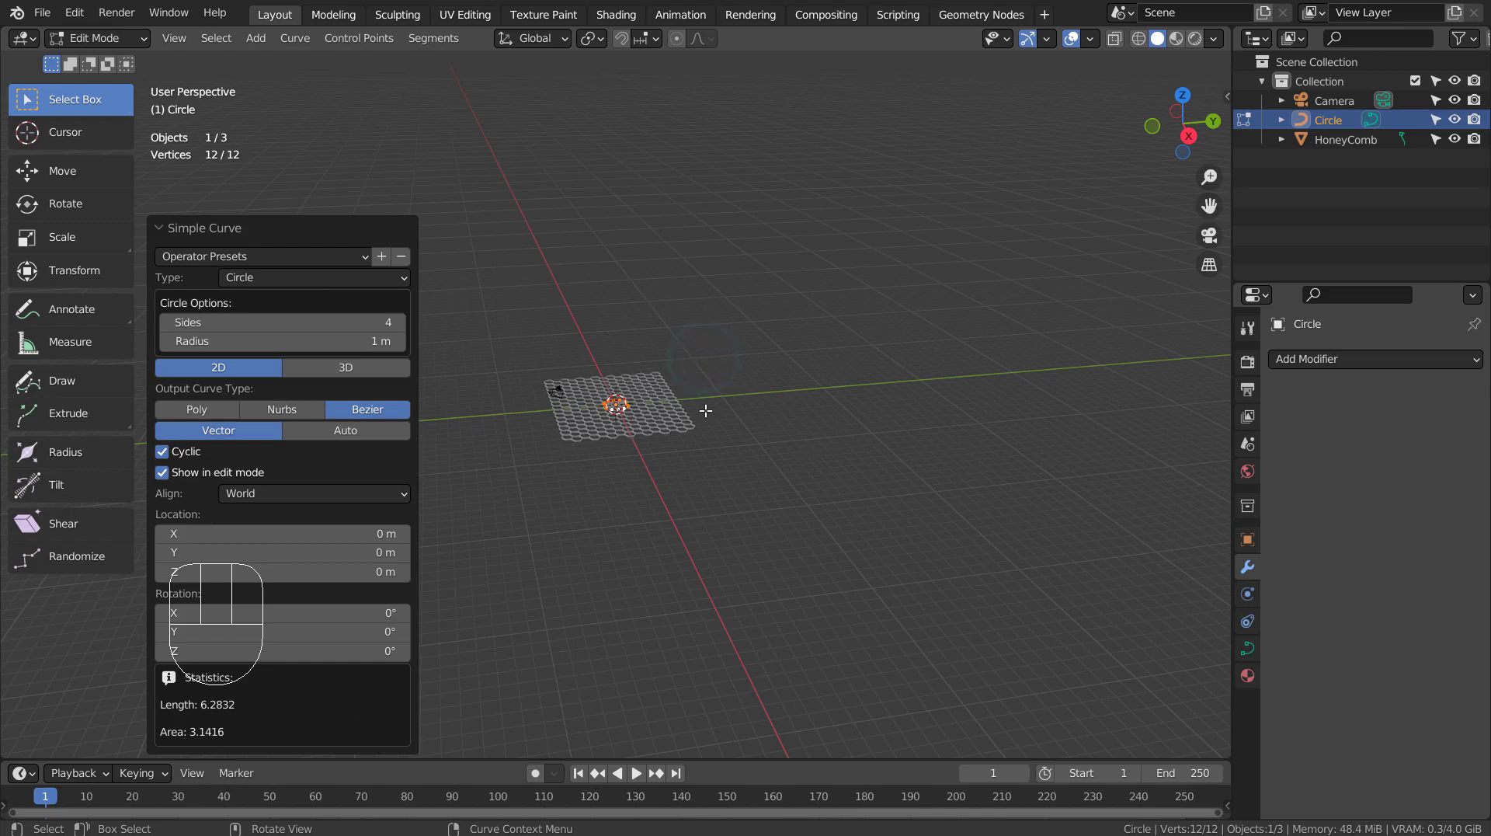
text(rx90)
key(Return)
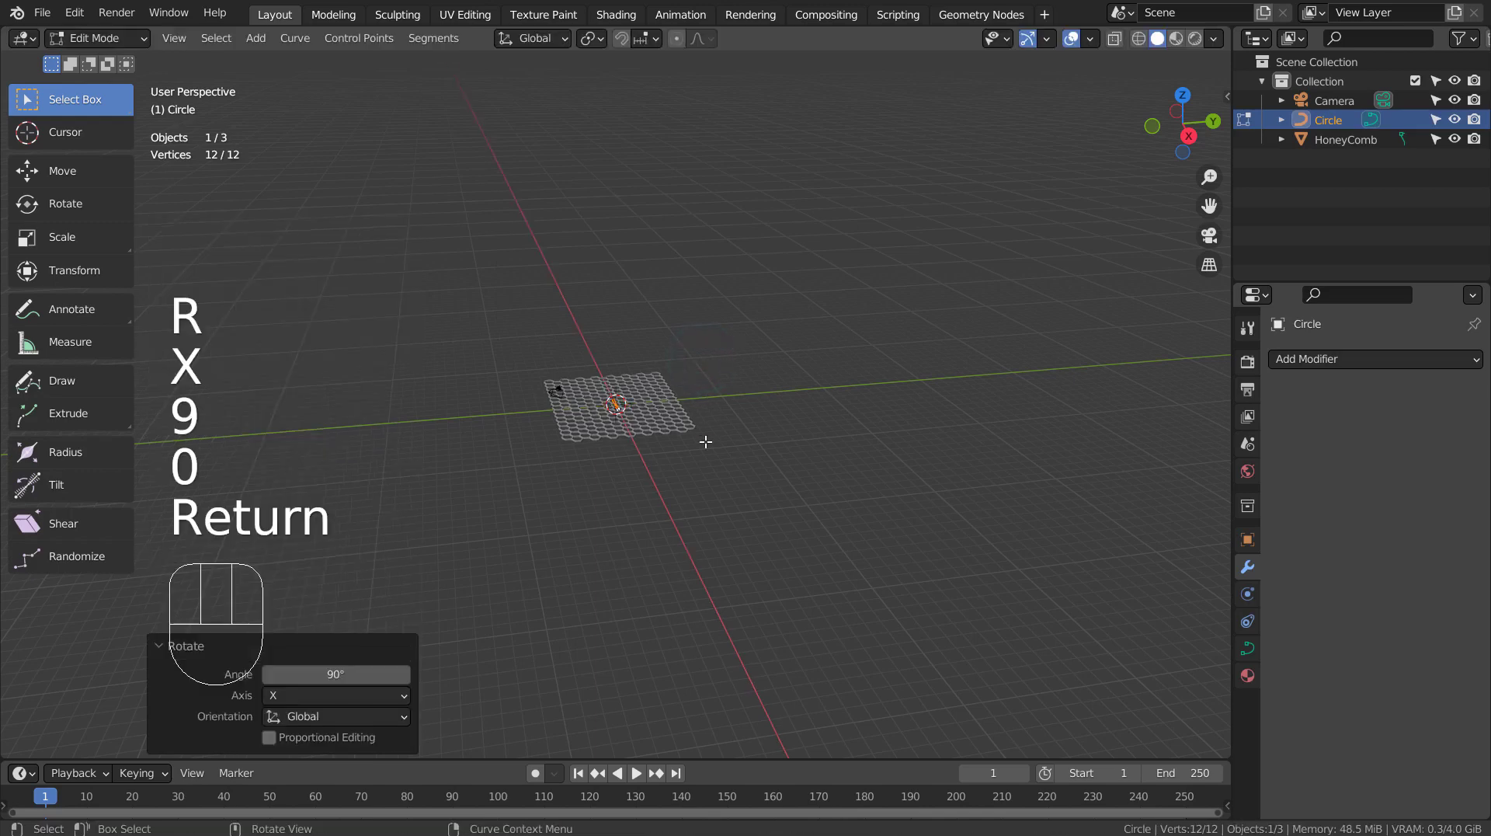
Check the circle from the front, redo the X rotation, then undo back before the circle.
middle_drag(705, 441, 906, 423)
key(KP_1)
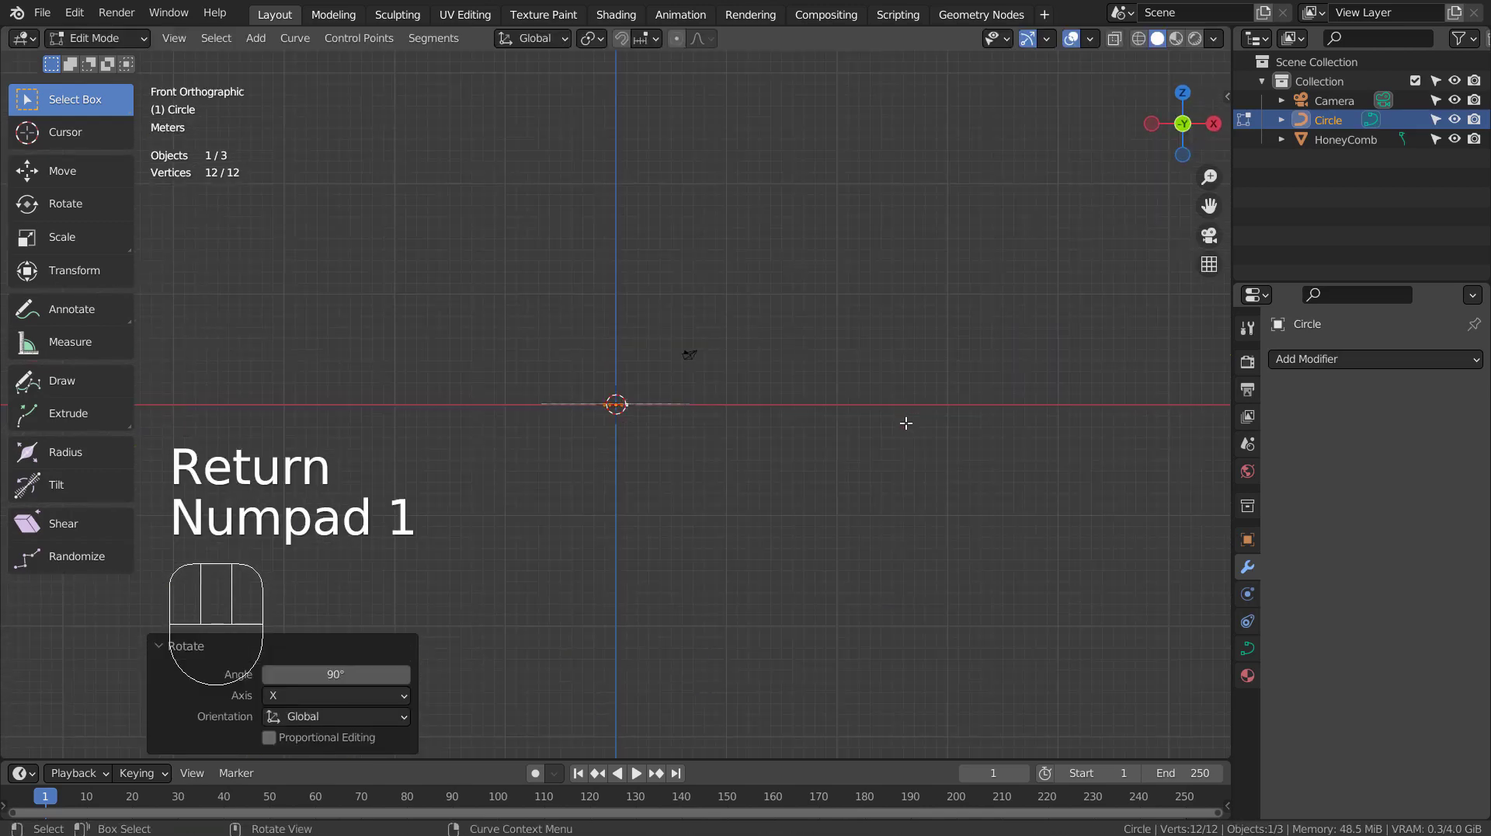
key(KP_Decimal)
key(ctrl+z)
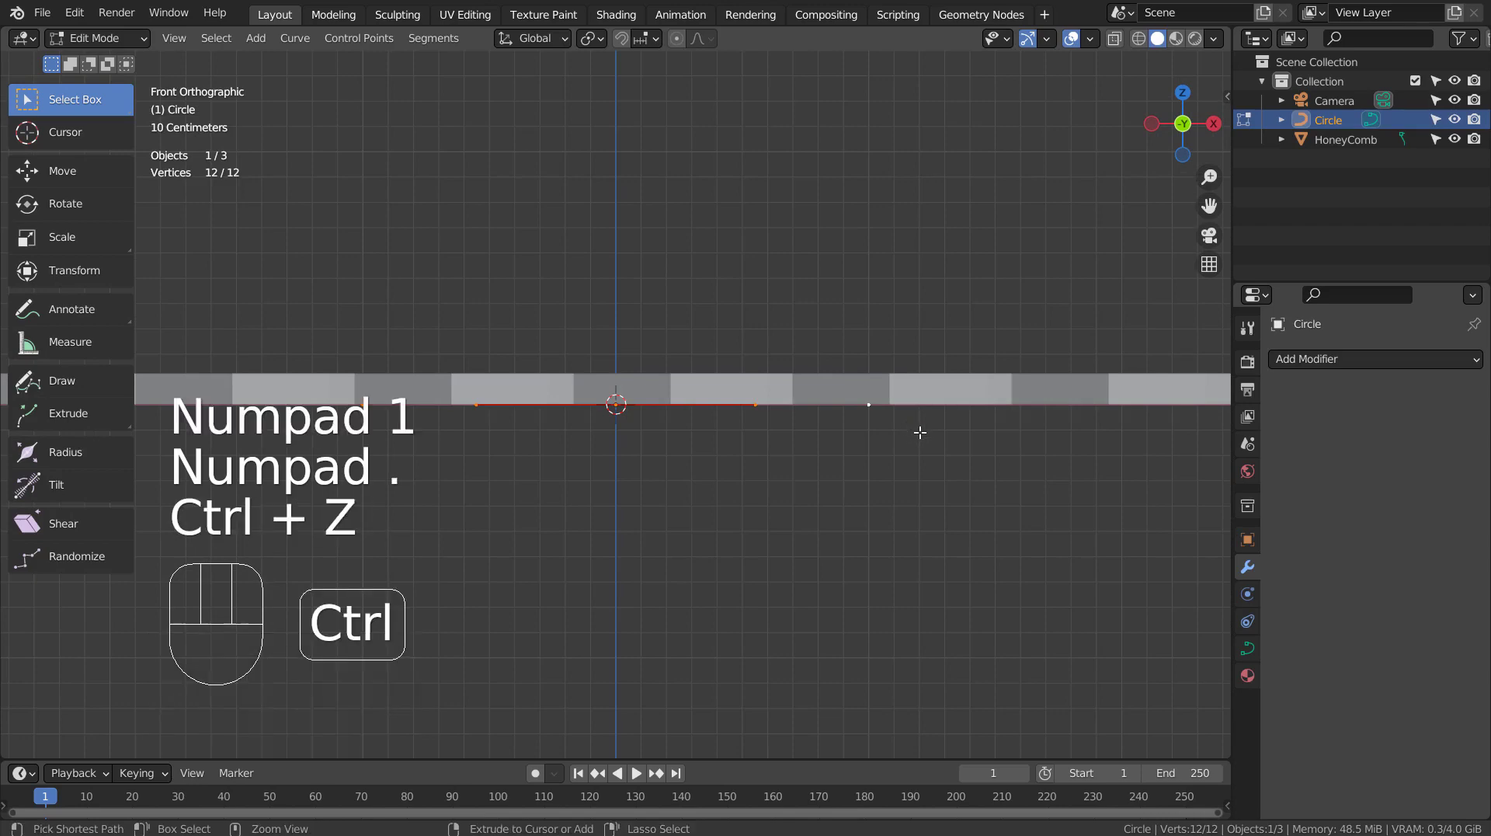
text(rx90)
key(Return)
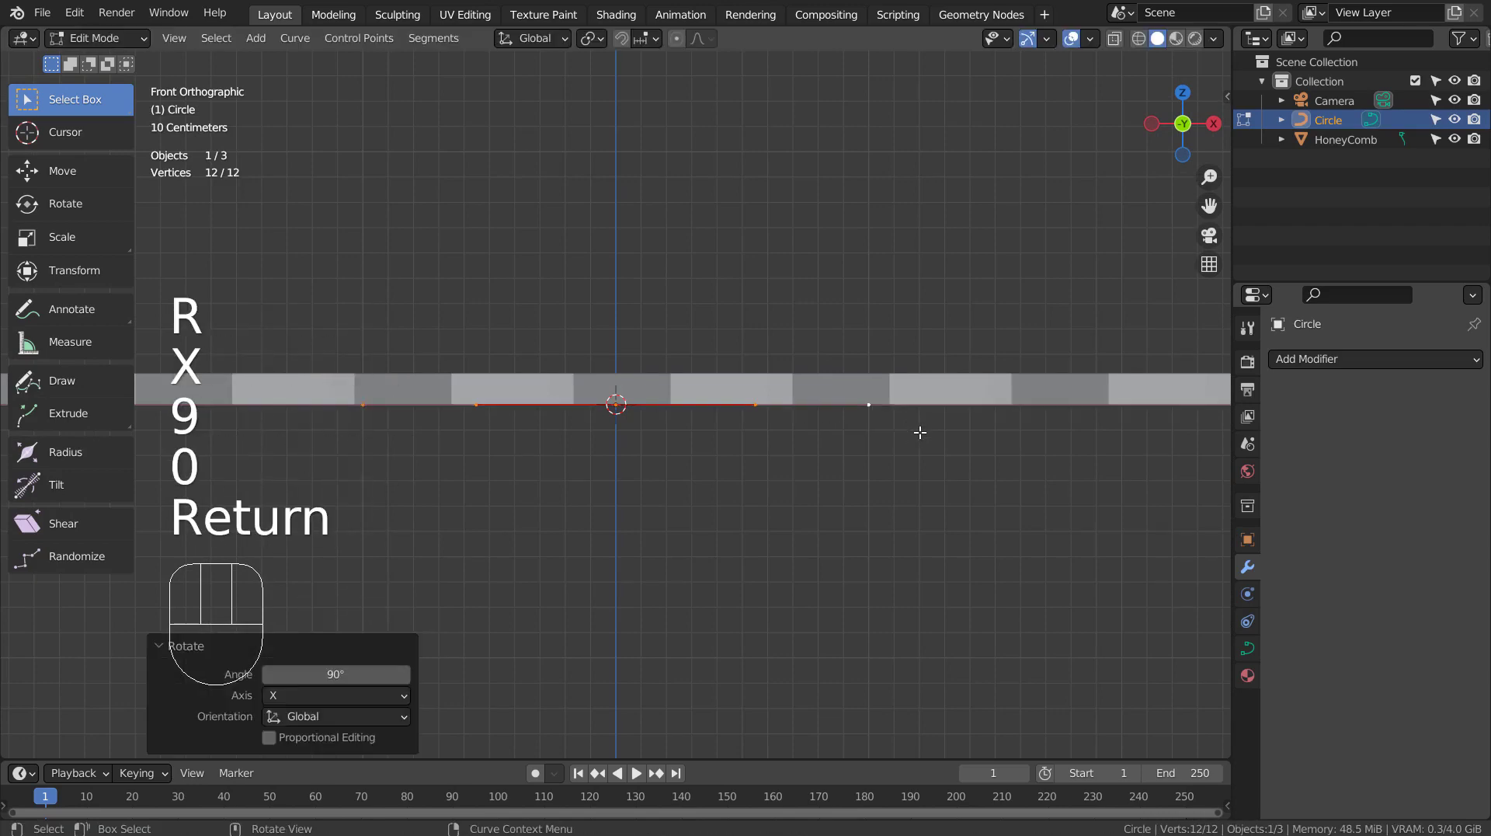
middle_drag(920, 432, 804, 505)
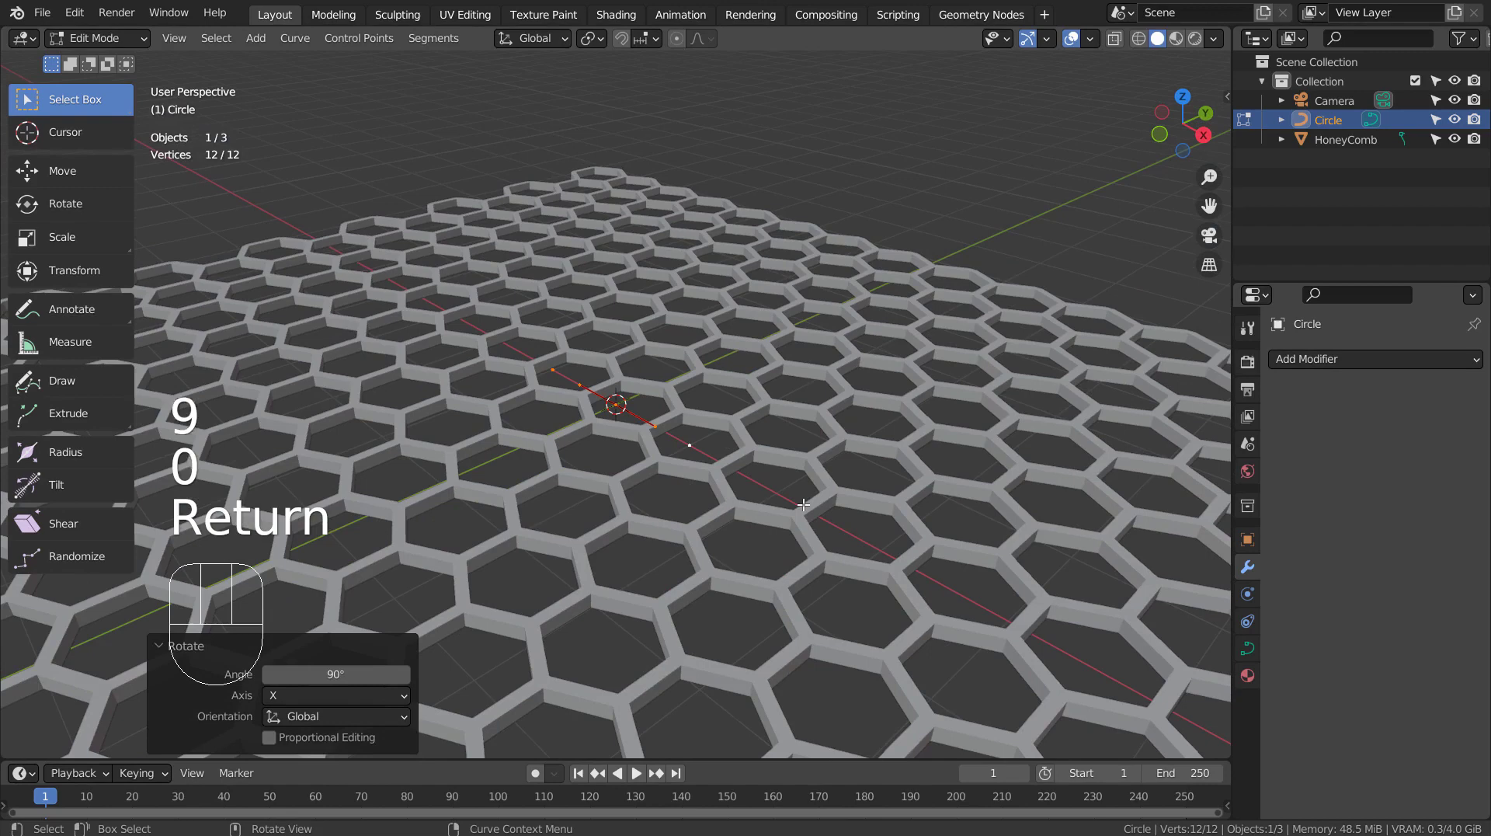
key(ctrl+z)
key(ctrl+z)
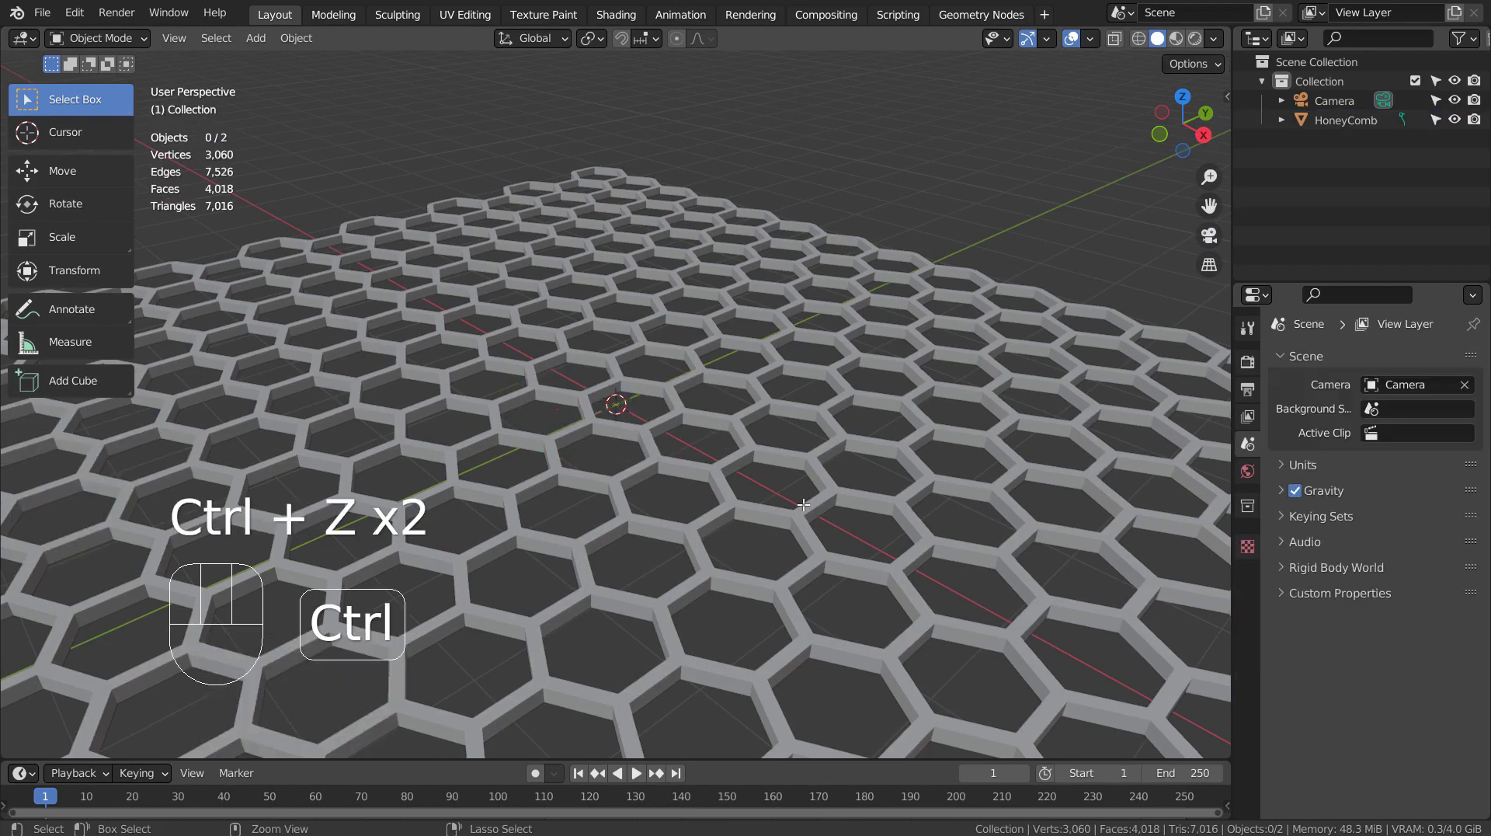
key(ctrl+z)
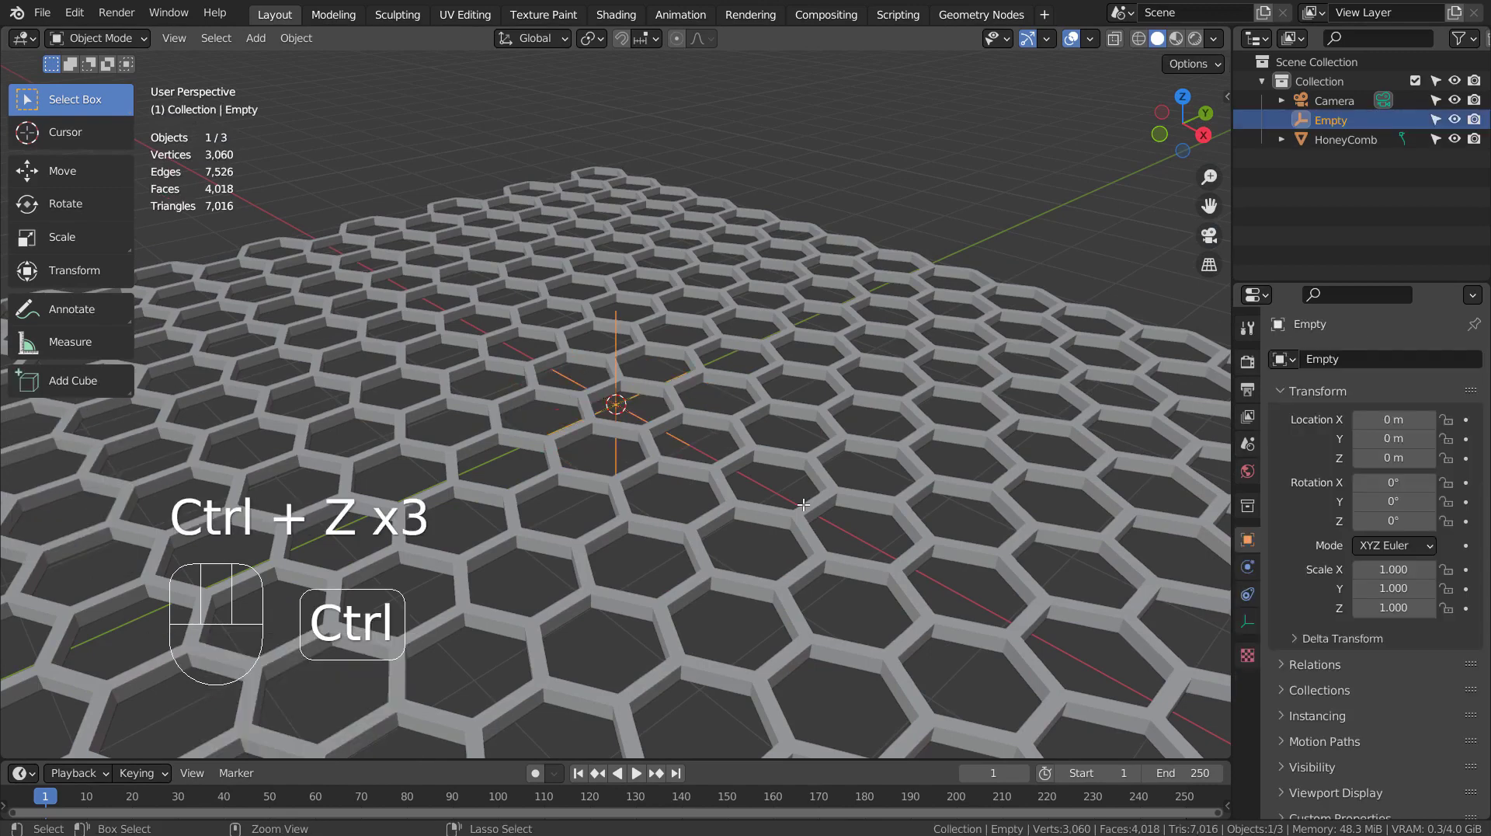
Delete the restored Empty, add a new Circle curve and make it 3D.
key(x)
click(803, 481)
key(shift+a)
mouse_move(800, 446)
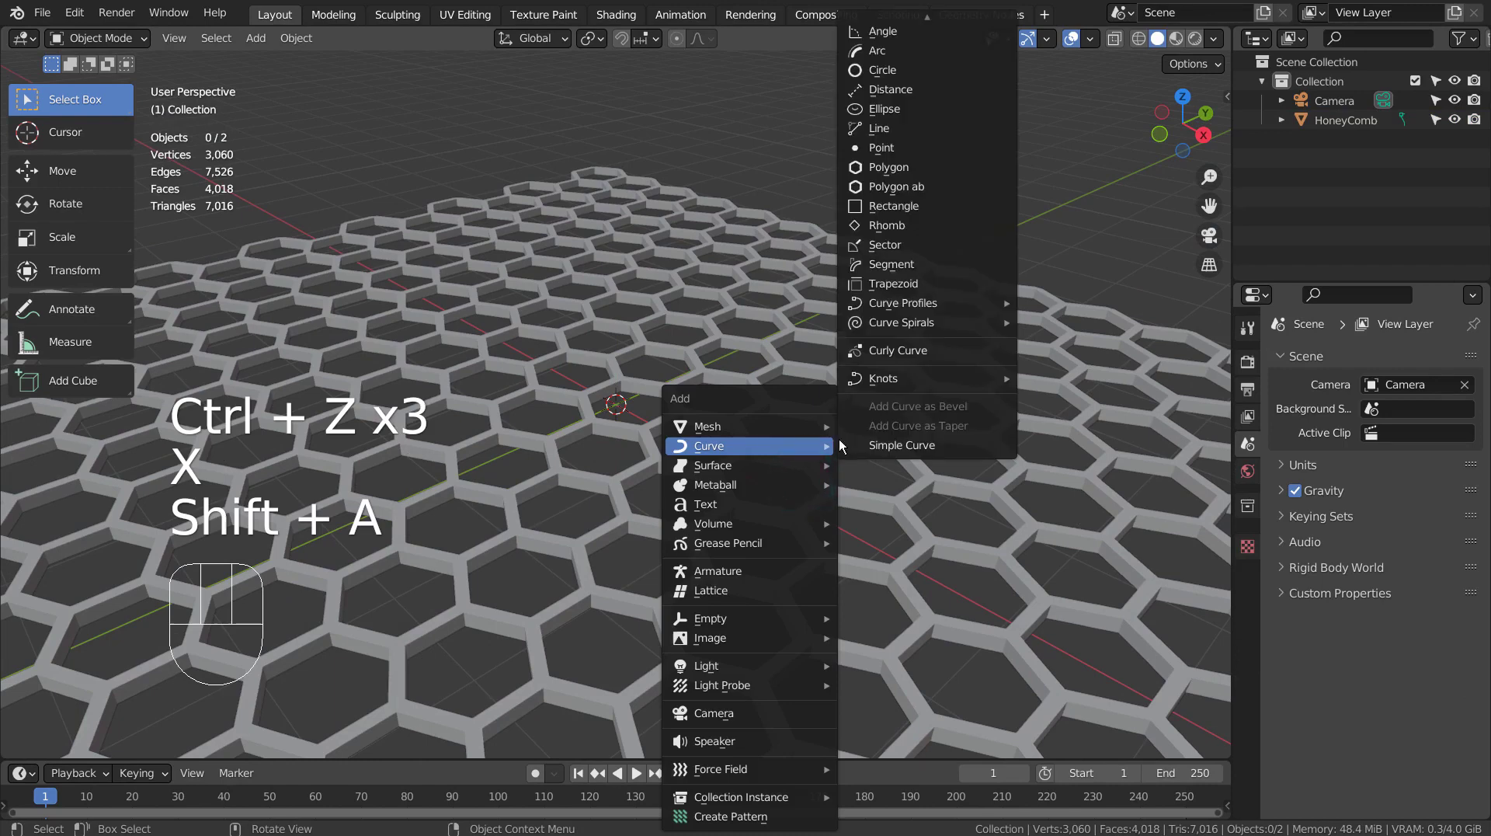
click(897, 75)
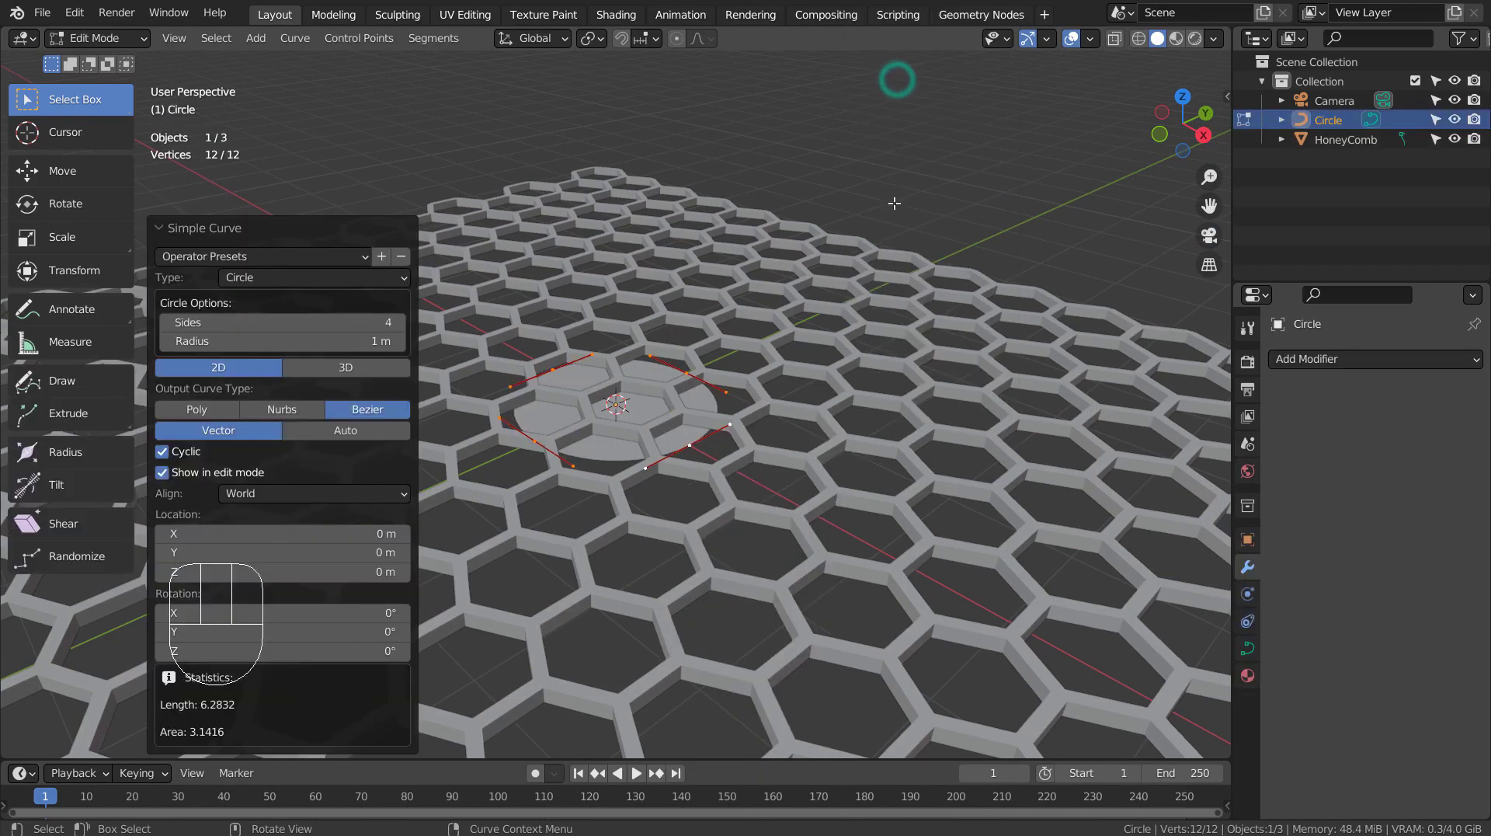
click(334, 367)
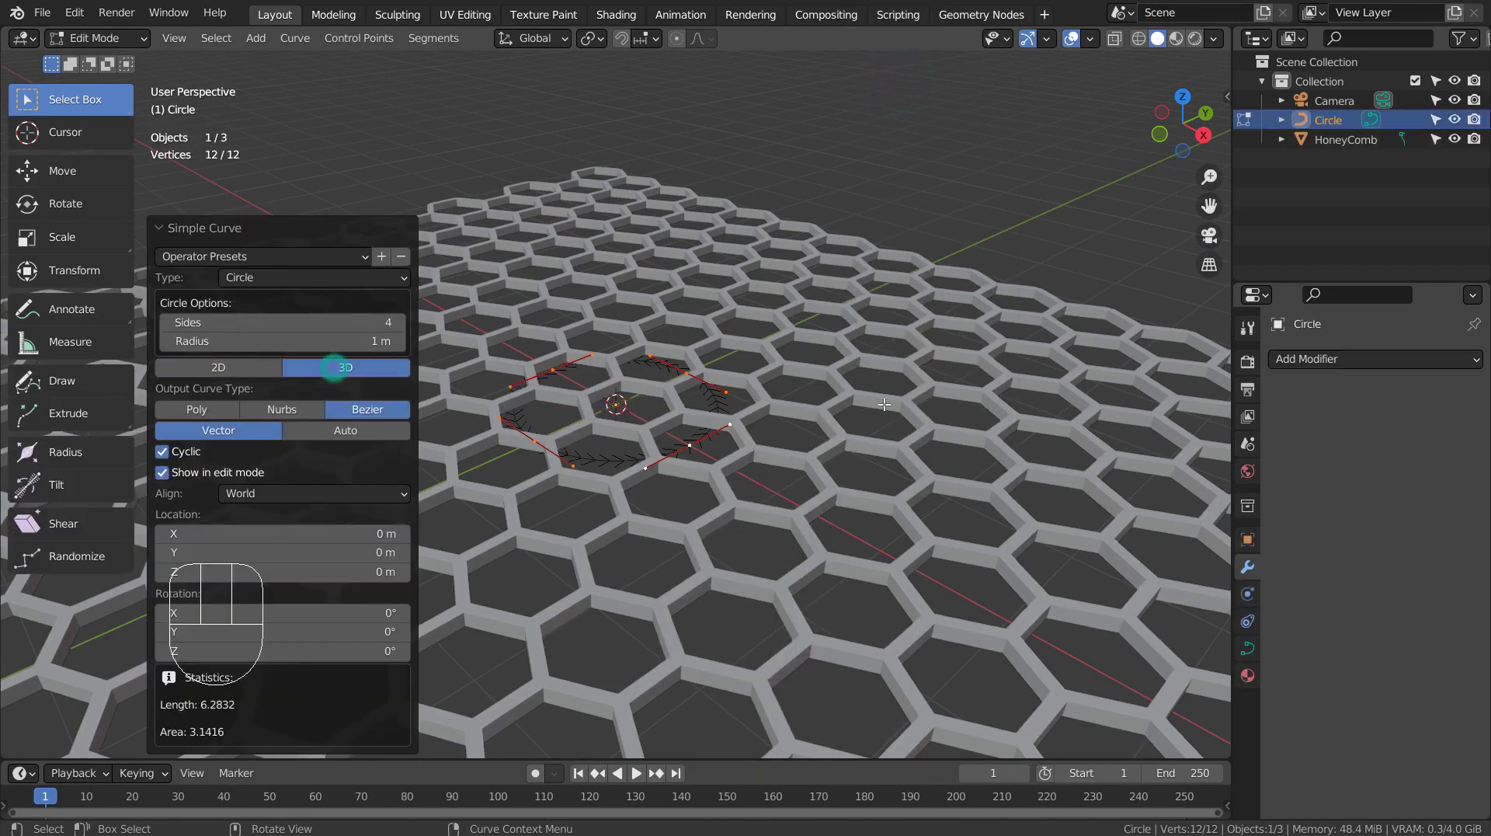
Rotate the circle 90° about X in Object Mode.
key(Tab)
key(r)
key(x)
key(9)
key(0)
key(Return)
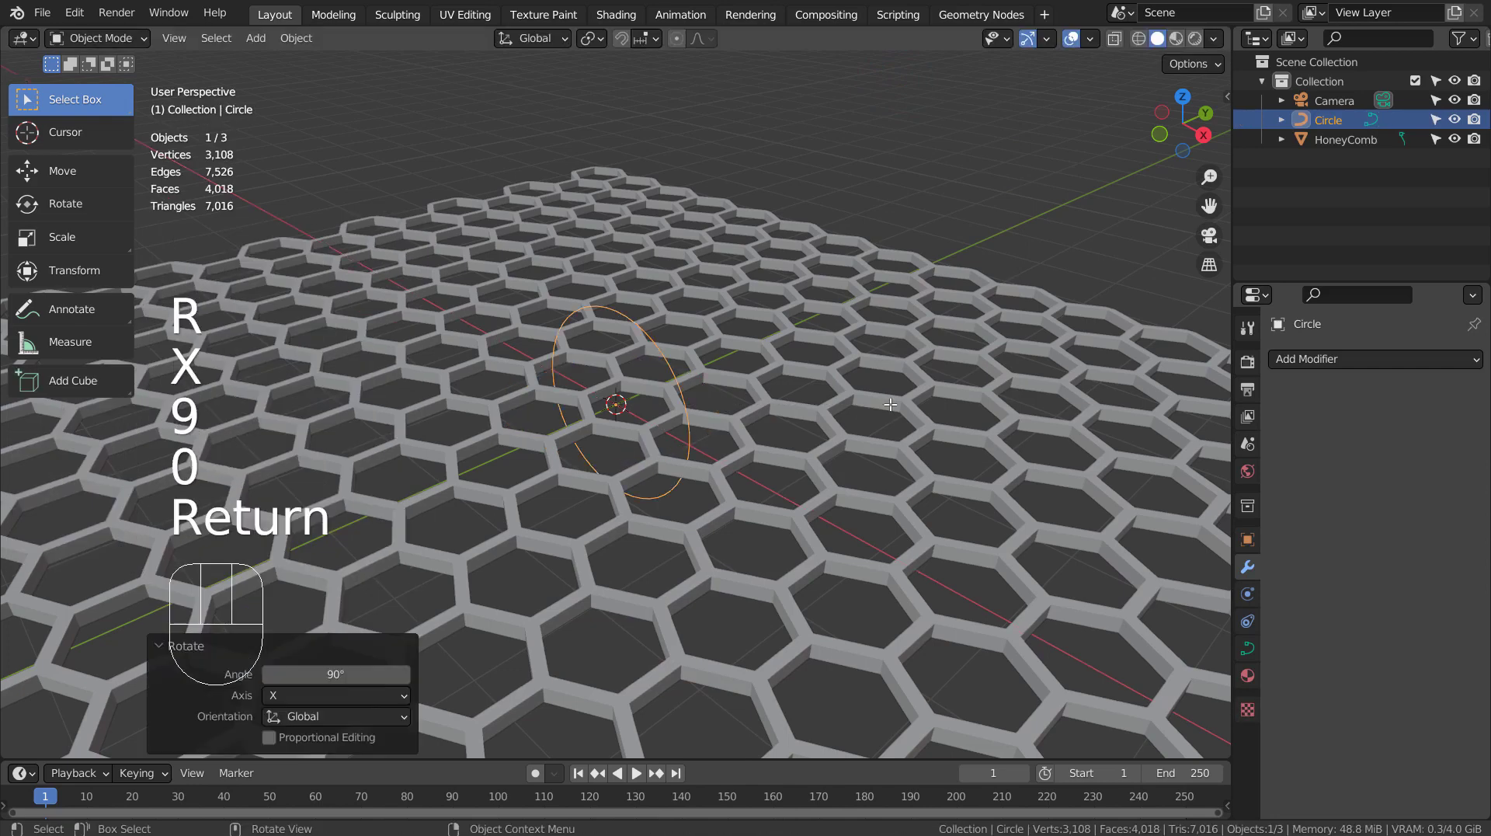
Scale the circle to about 4.529 and select all its points in Edit Mode.
key(s)
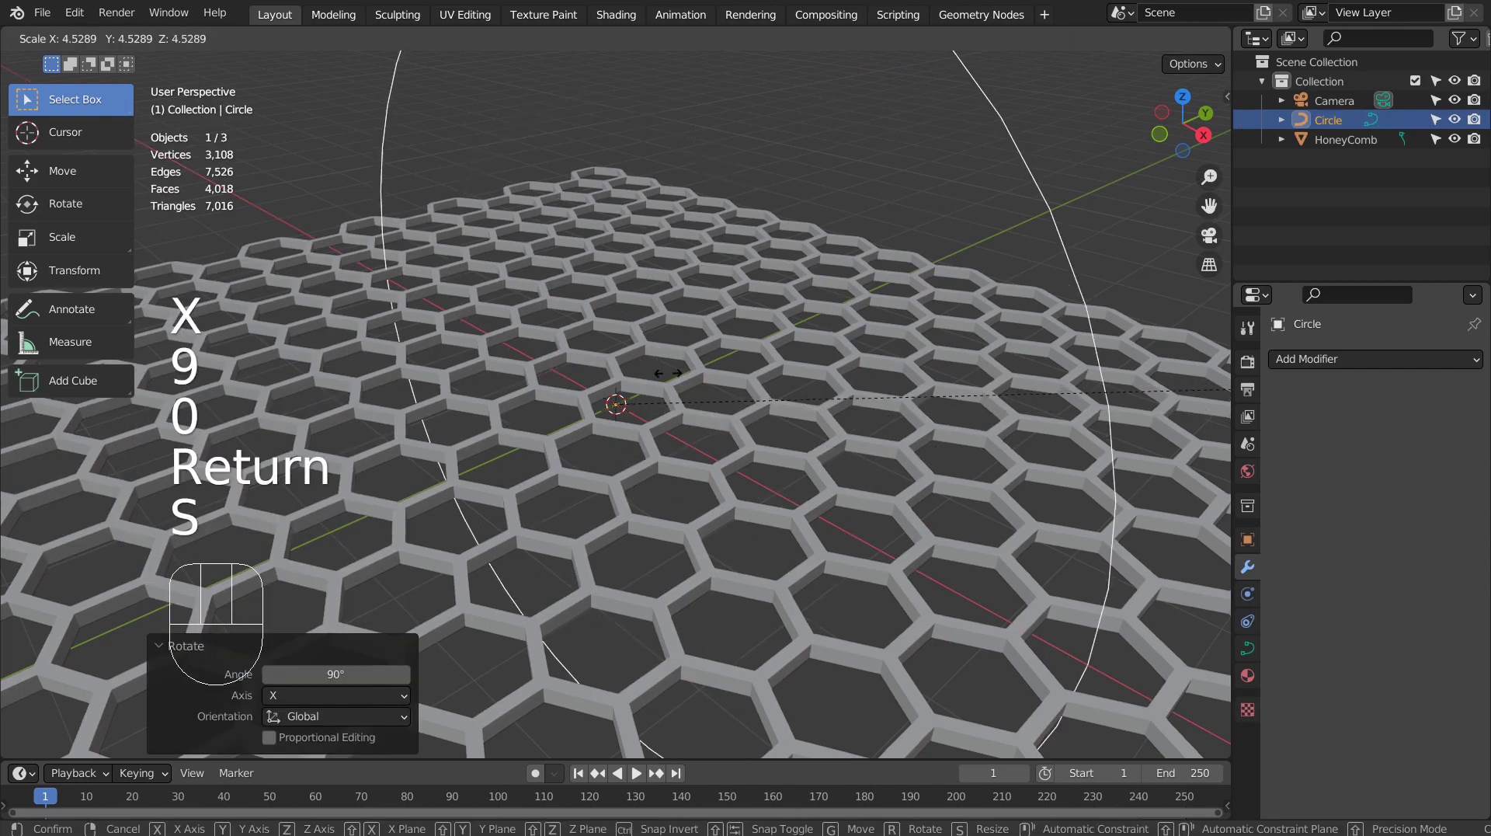
click(272, 54)
key(Tab)
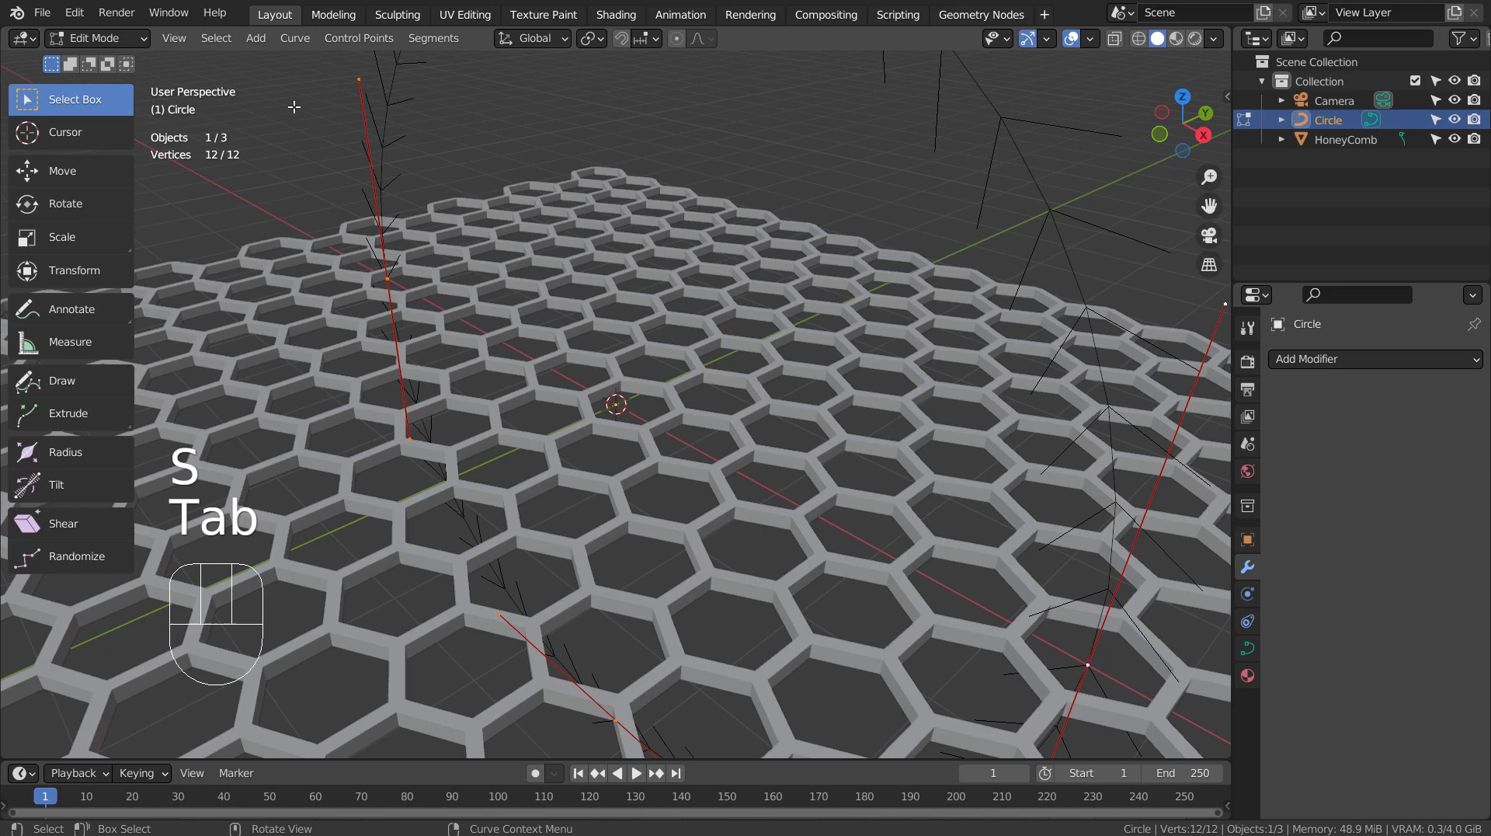
key(a)
scroll(322, 145, down, 5)
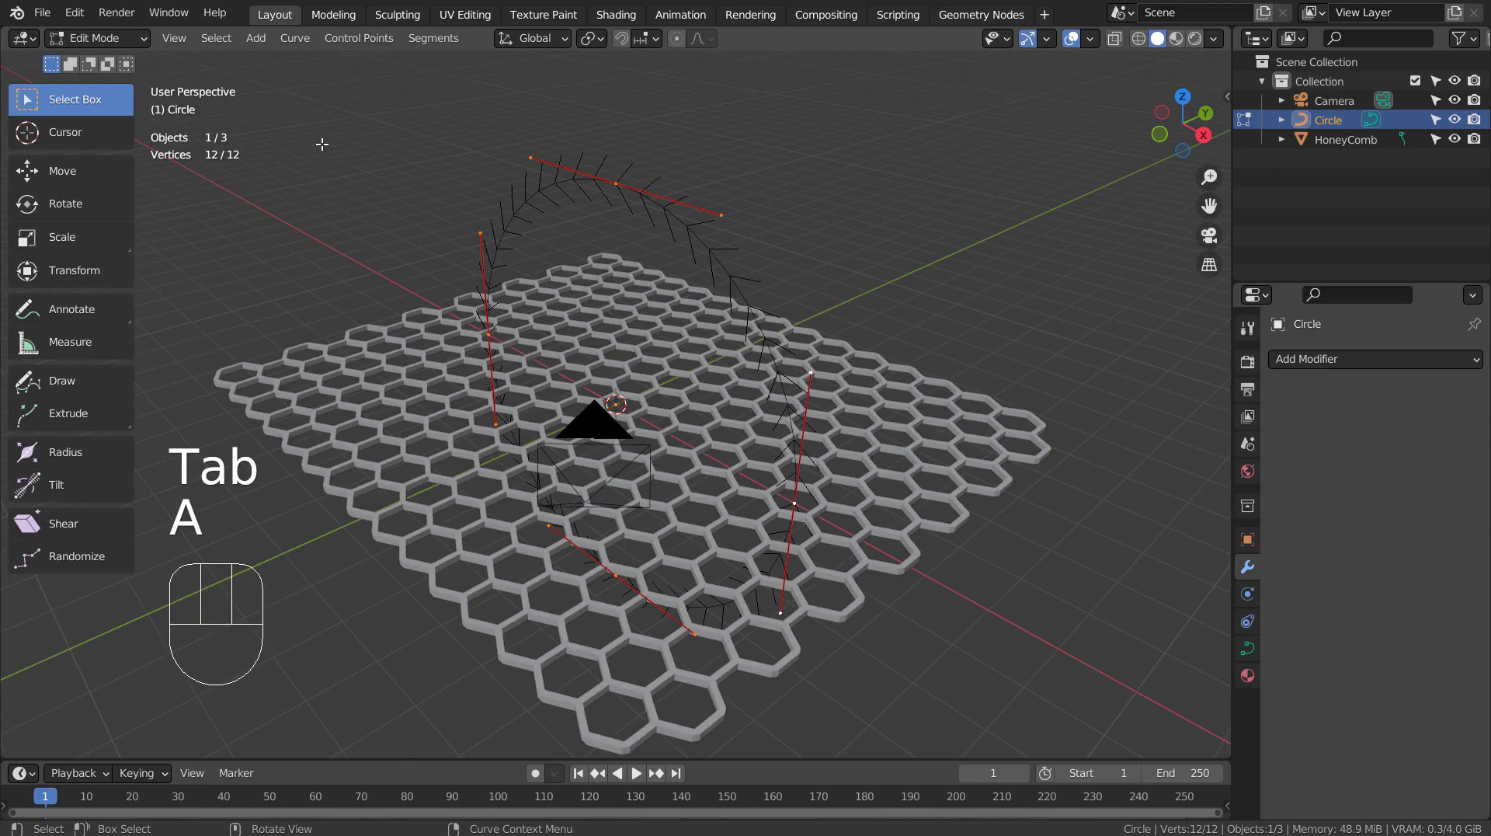
Try Toggle Cyclic on the circle curve and undo it.
click(296, 38)
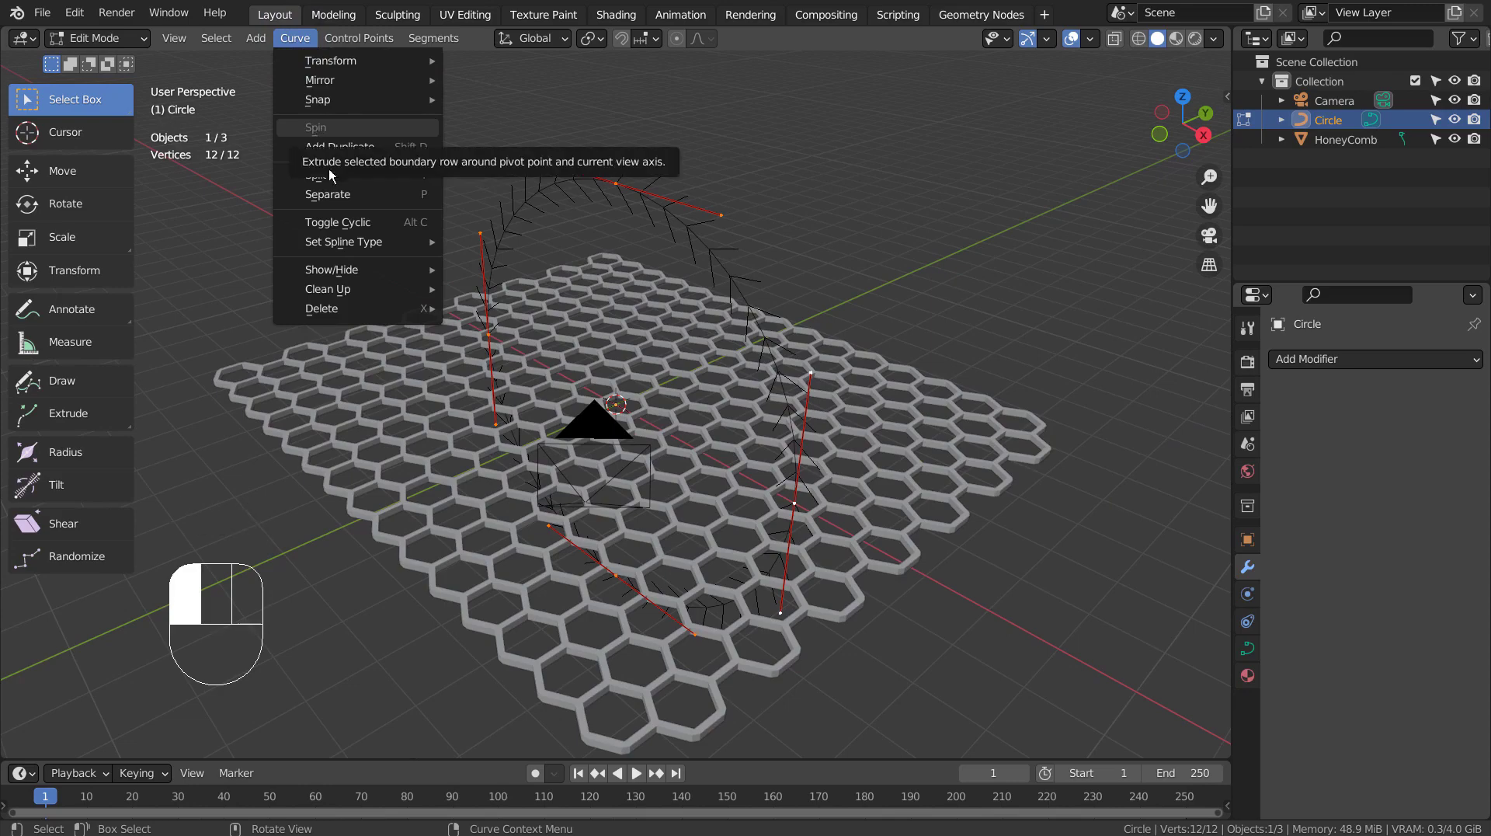
click(336, 221)
middle_drag(334, 222, 636, 543)
key(ctrl+z)
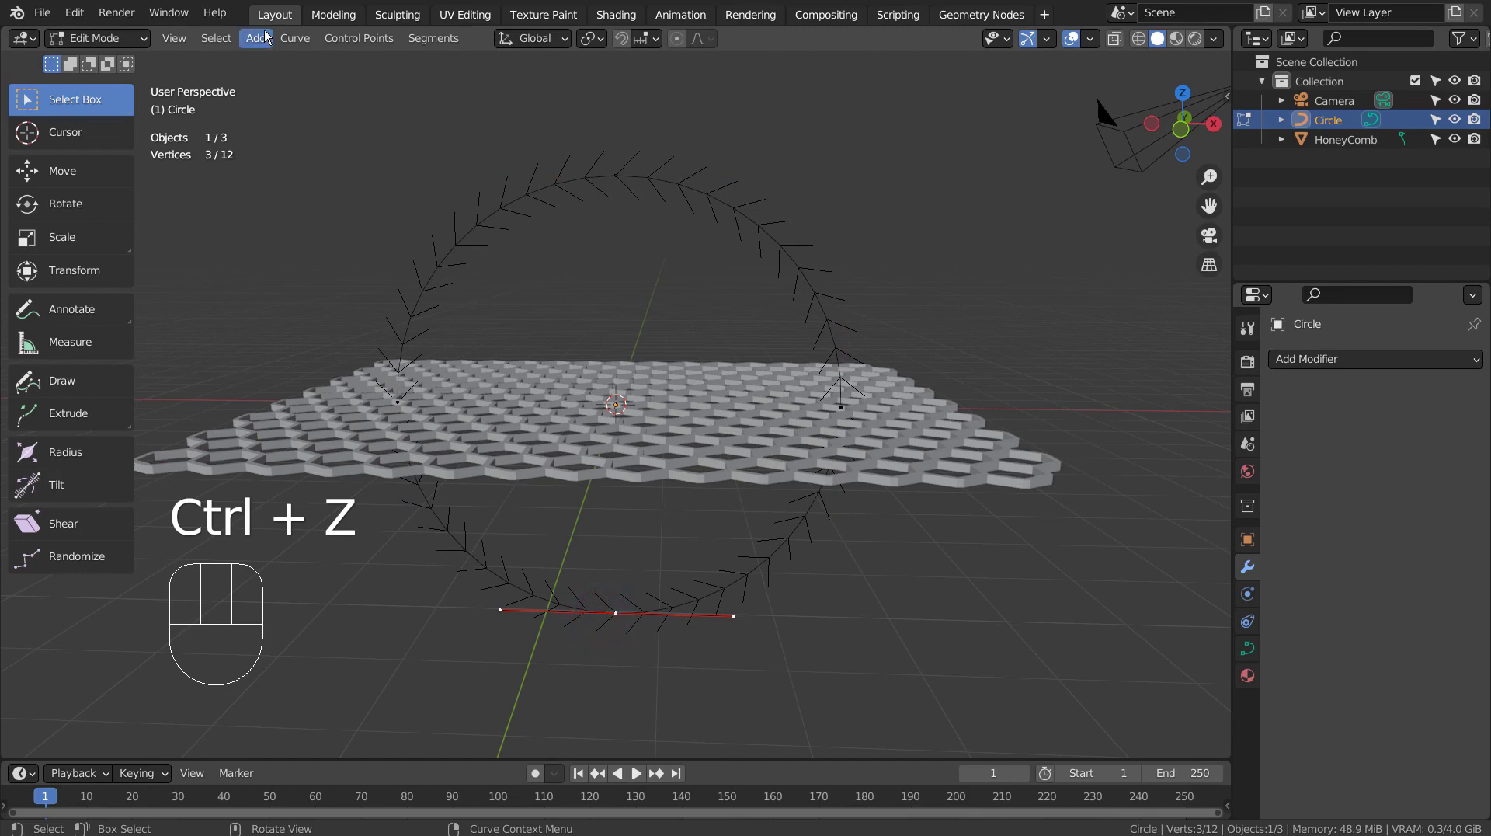
Toggle Cyclic again and delete the three bottom curve points, leaving an open arch.
click(294, 39)
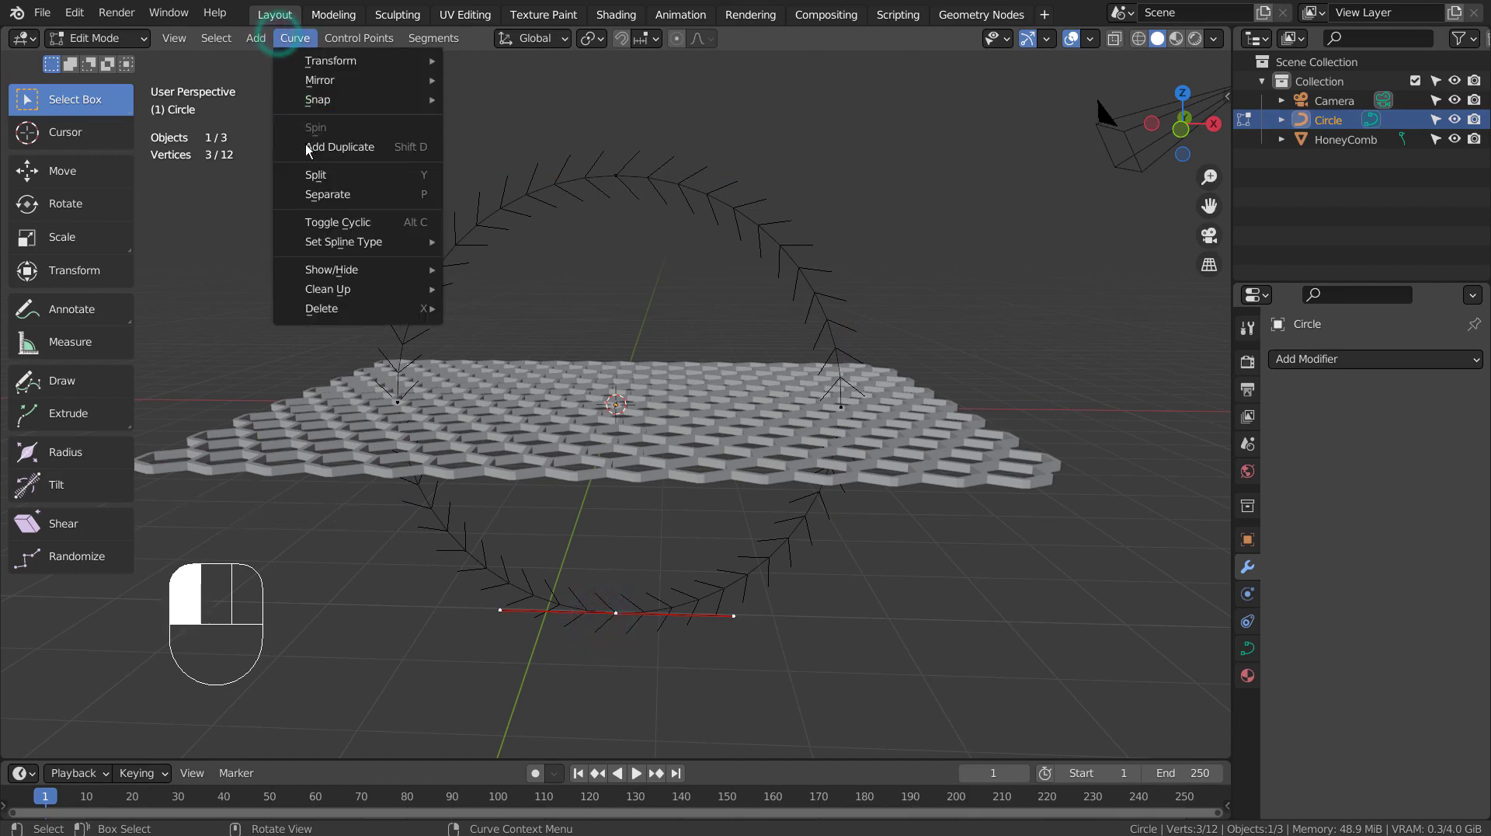
click(330, 222)
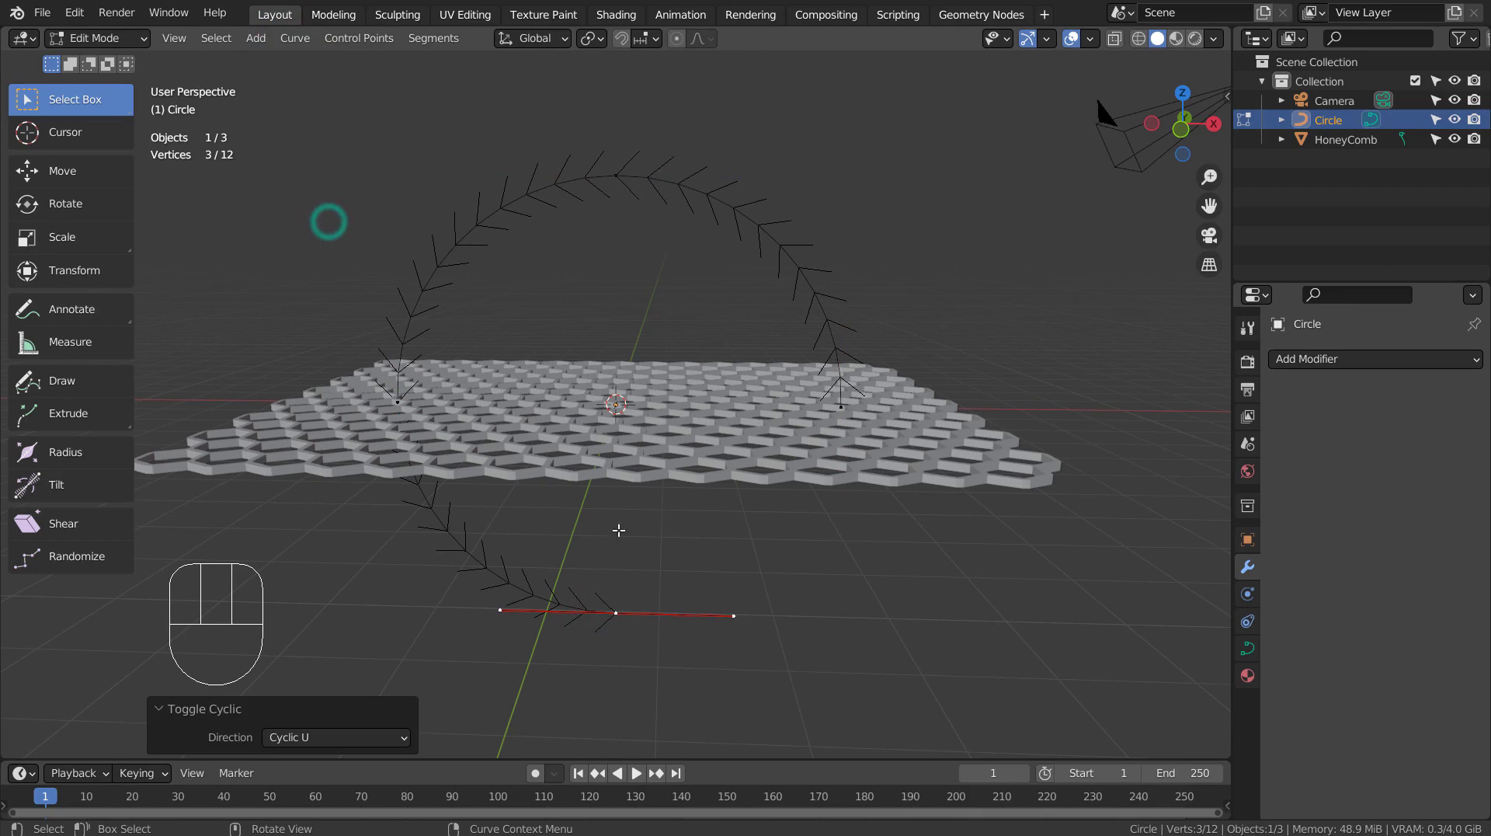
key(x)
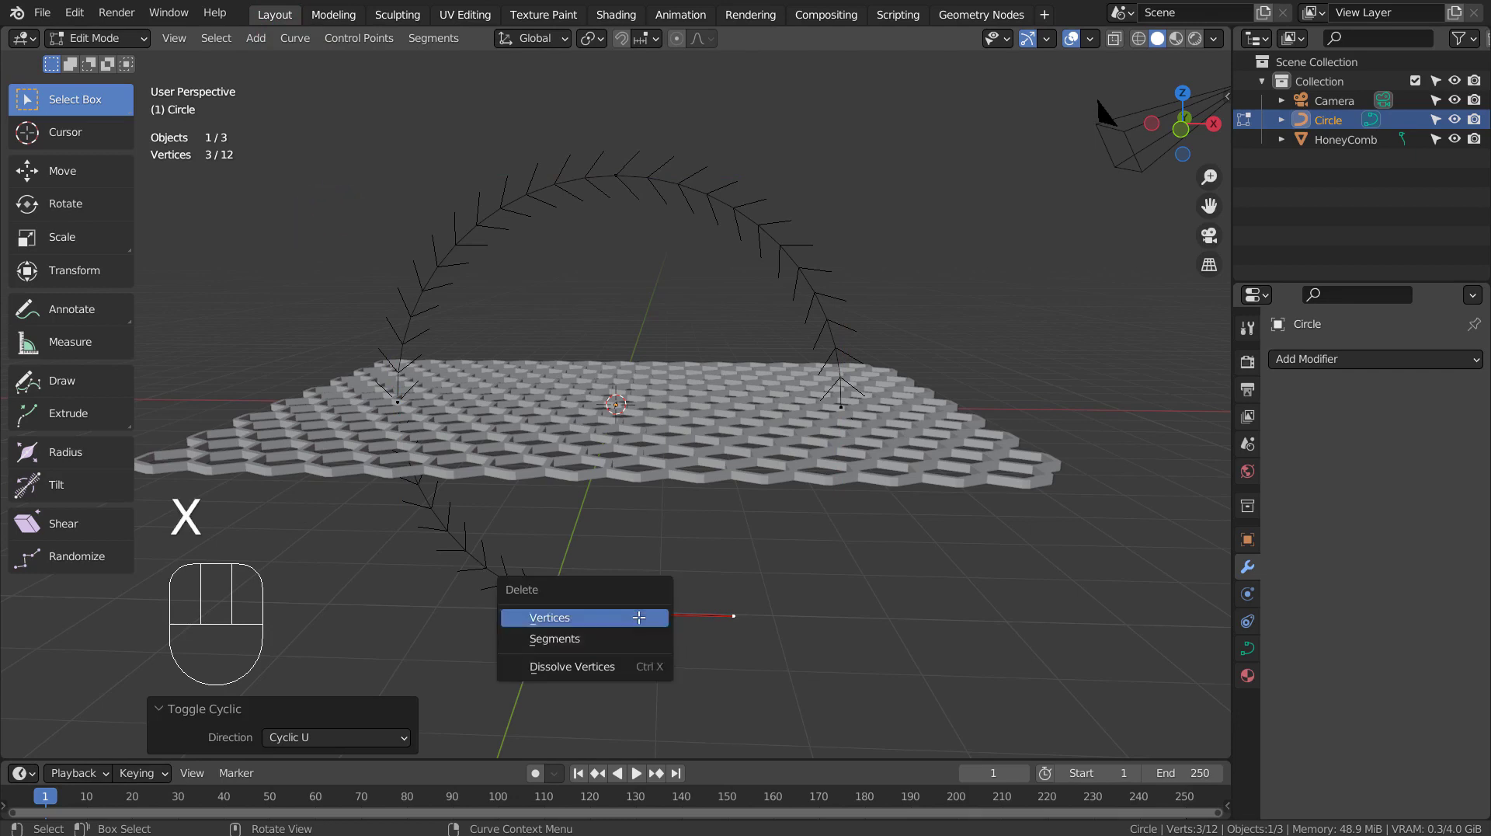
click(637, 623)
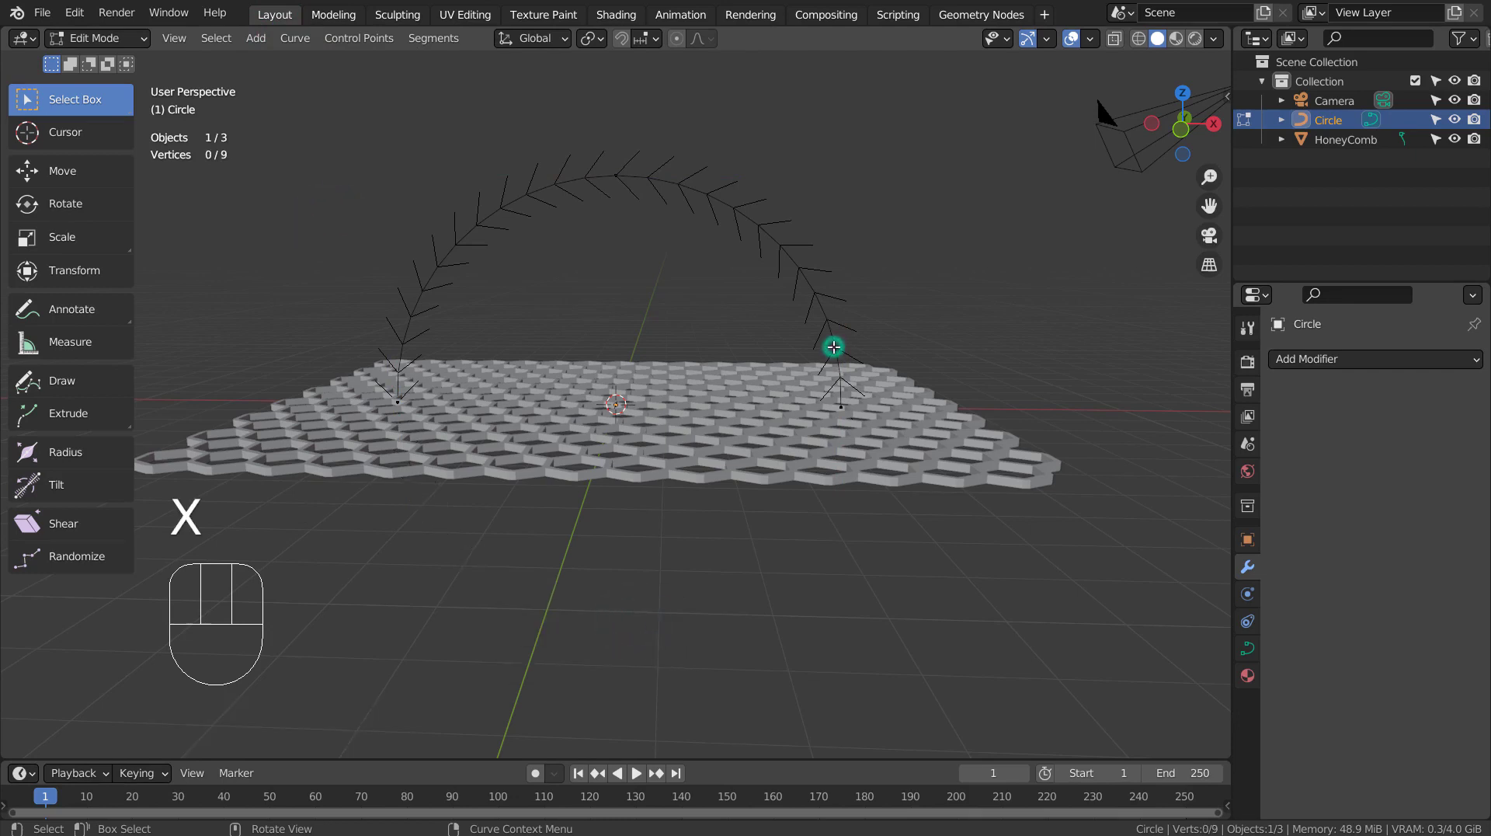
key(Tab)
key(KP_1)
key(KP_4)
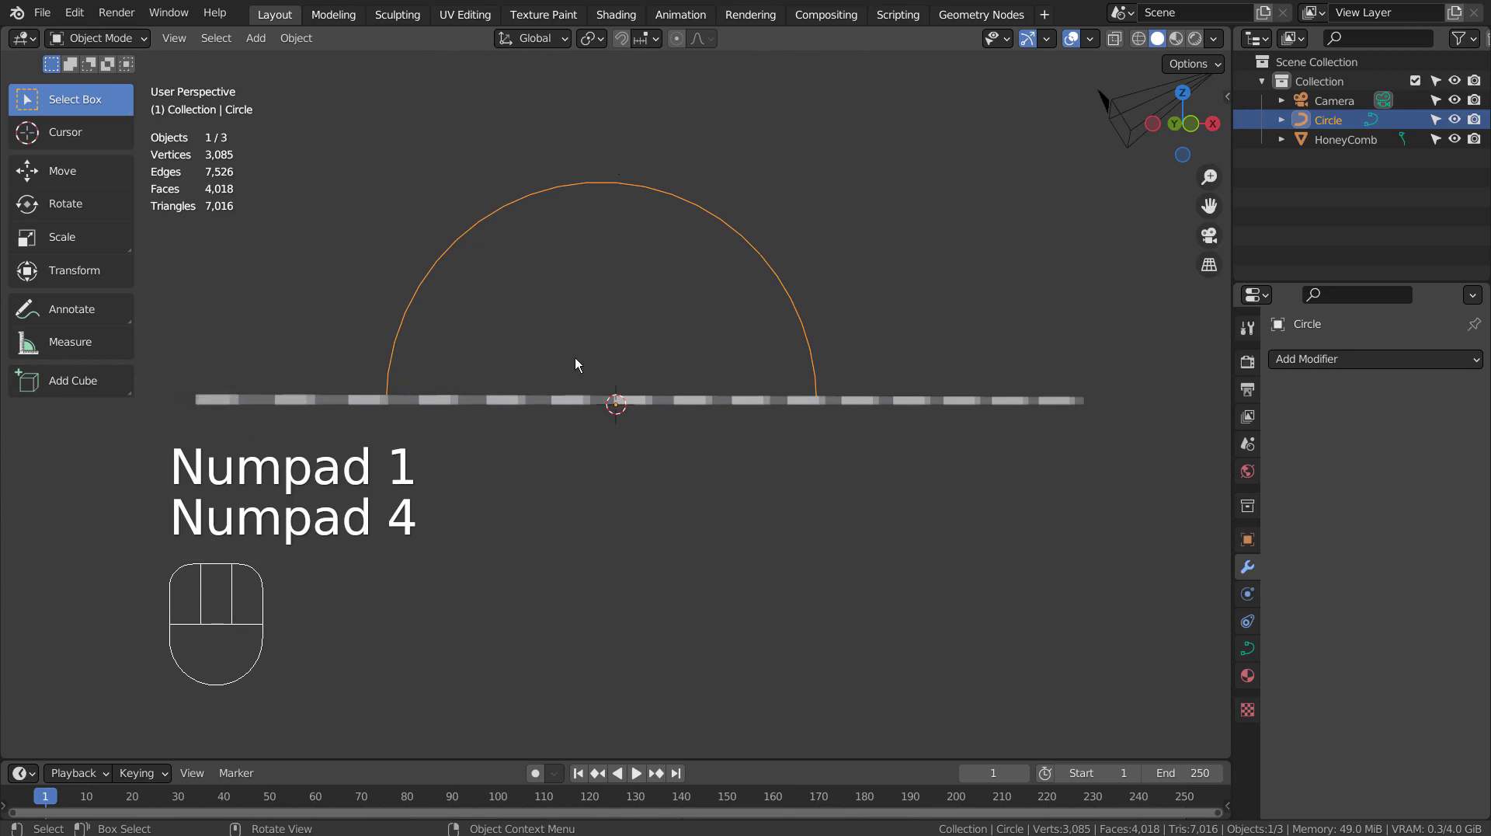
Add a Curve modifier to HoneyComb with Circle as its curve object.
click(949, 402)
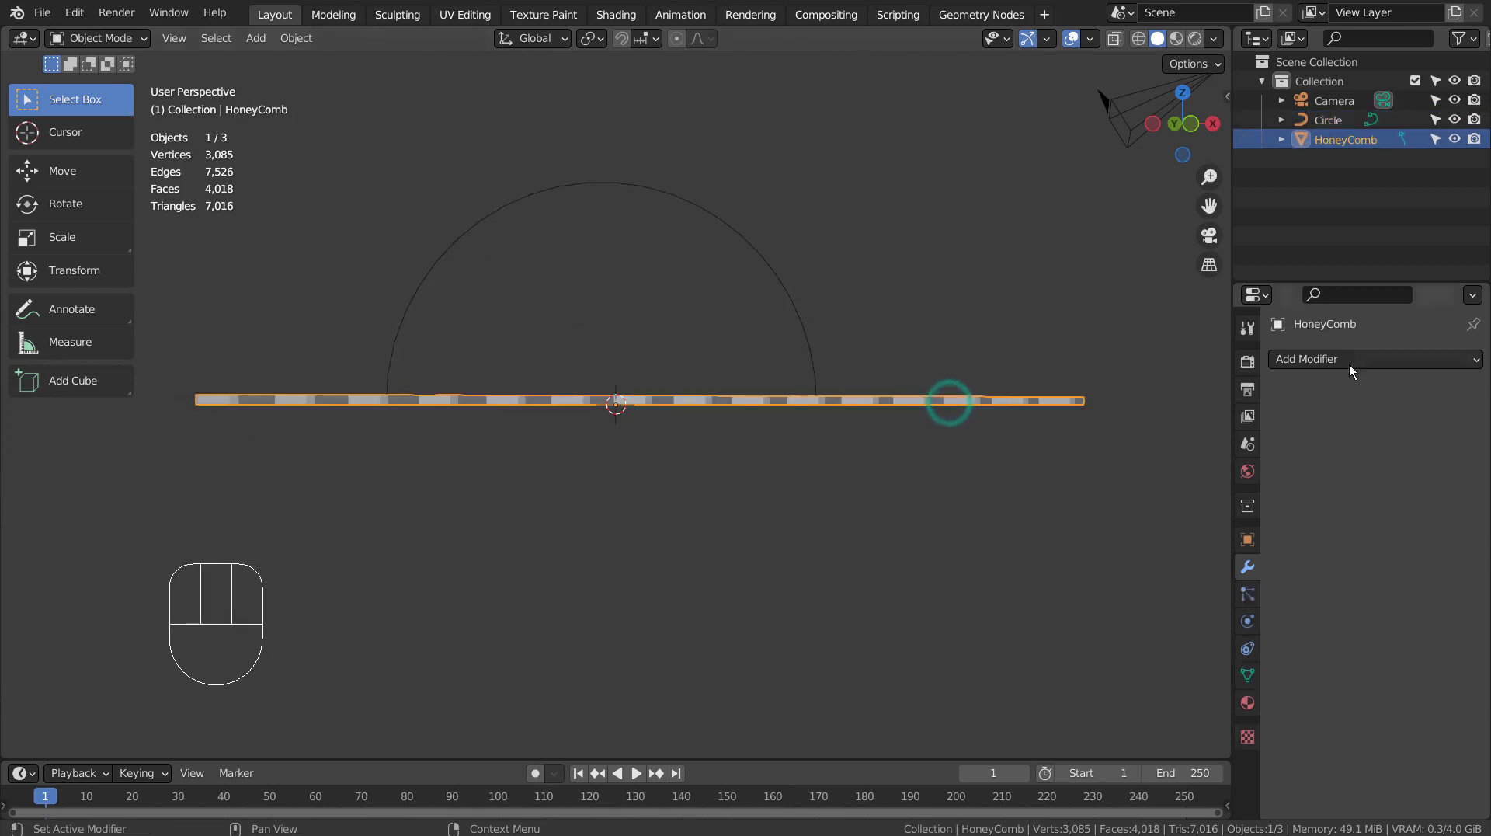
click(1373, 365)
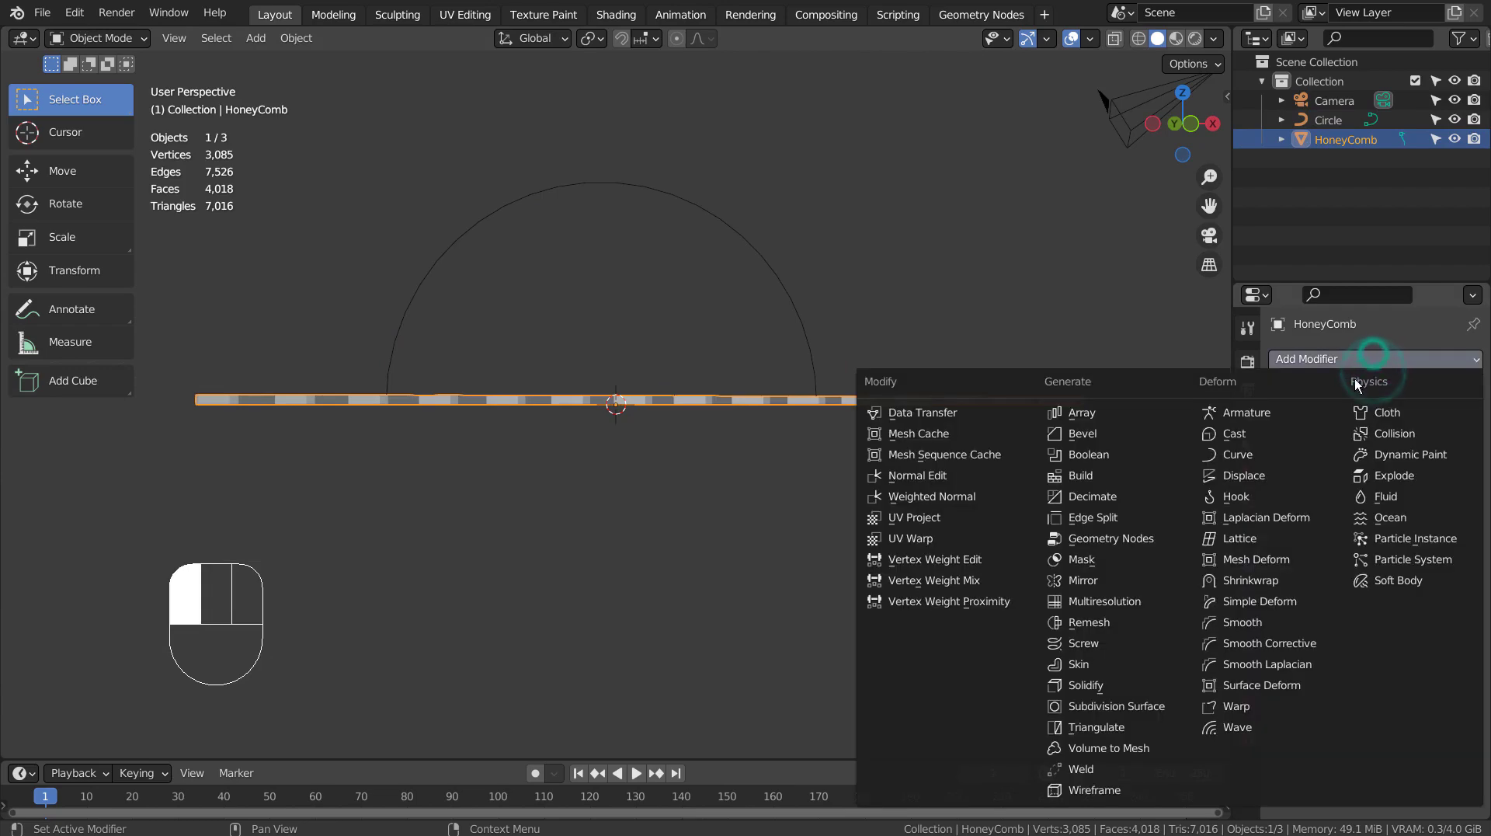
click(1248, 453)
click(1365, 423)
click(1361, 455)
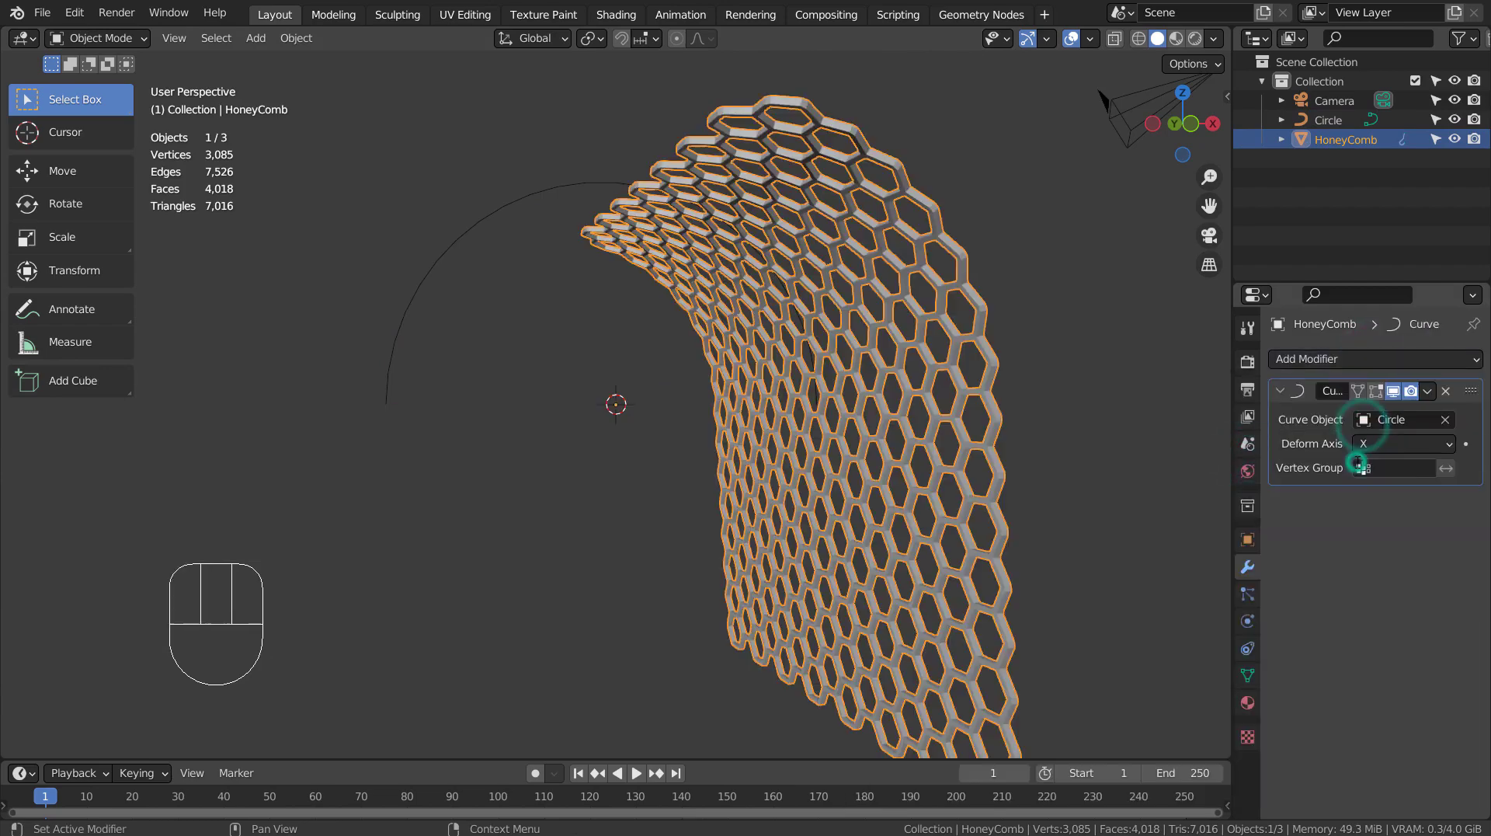
middle_drag(932, 365, 835, 417)
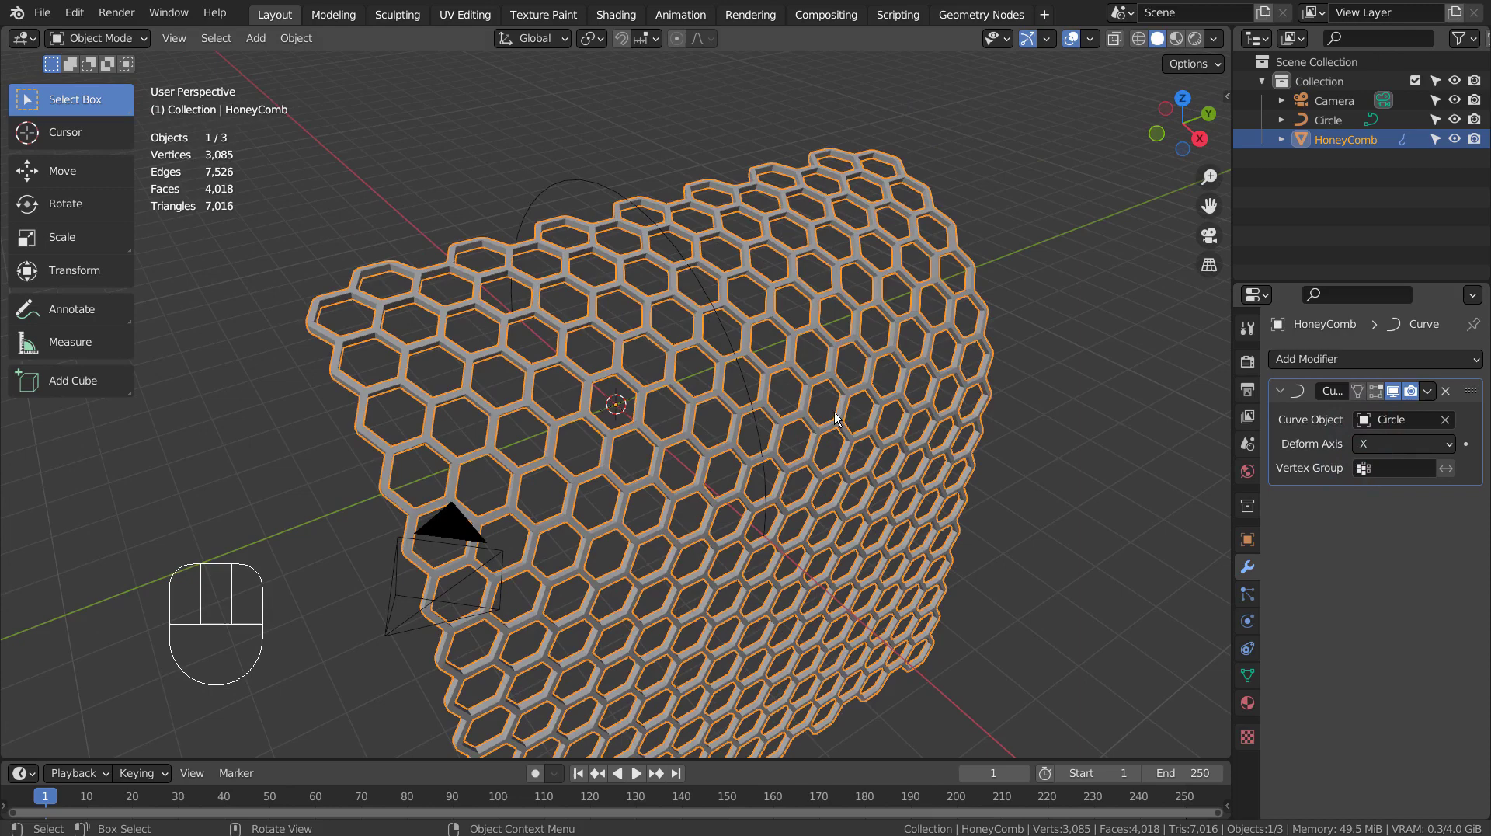
Slide the HoneyComb about 7.05 m along X in front view so it follows the arch.
key(KP_1)
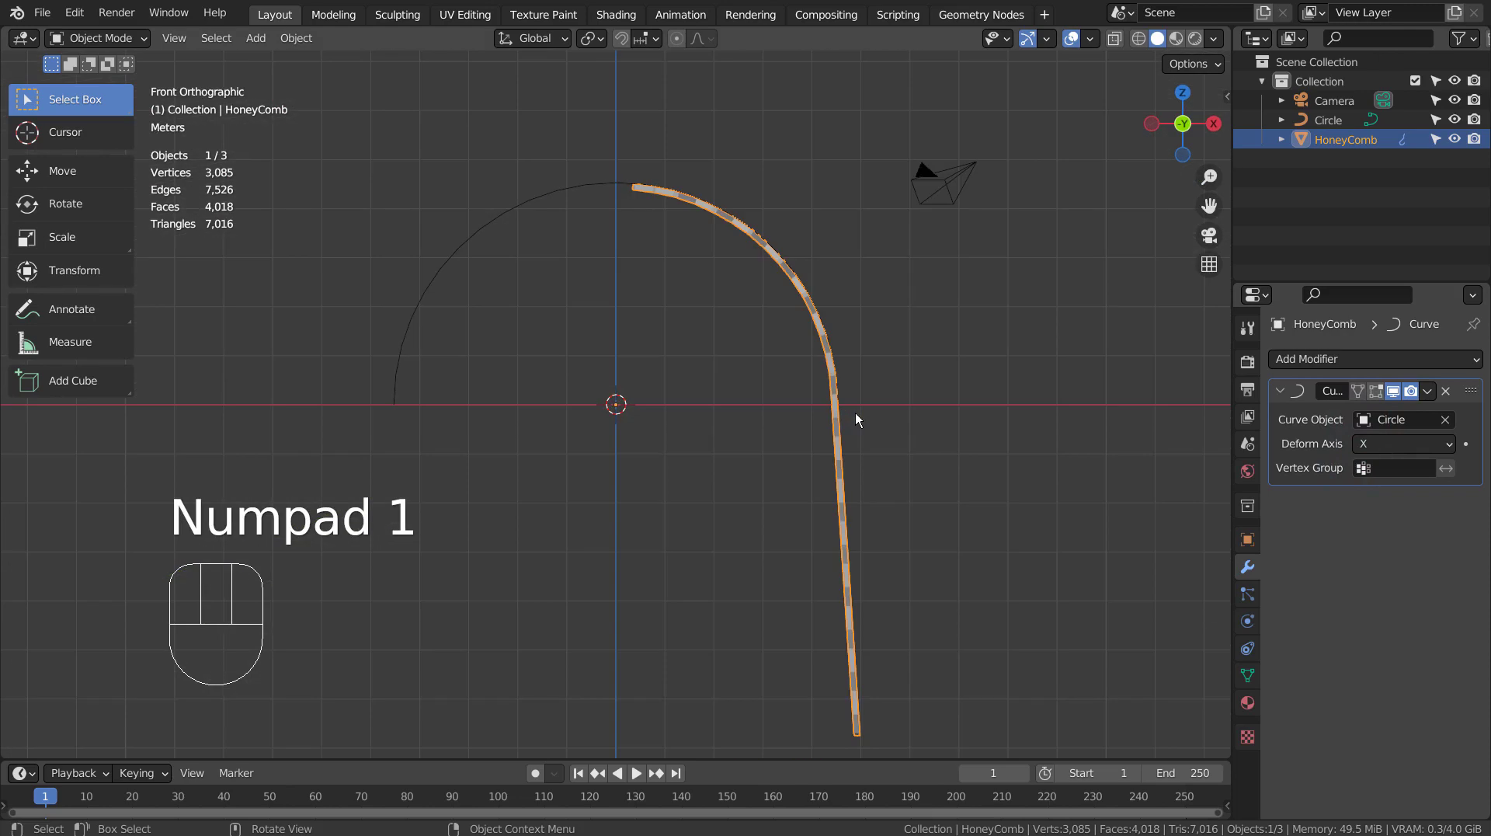
key(g)
key(x)
key(y)
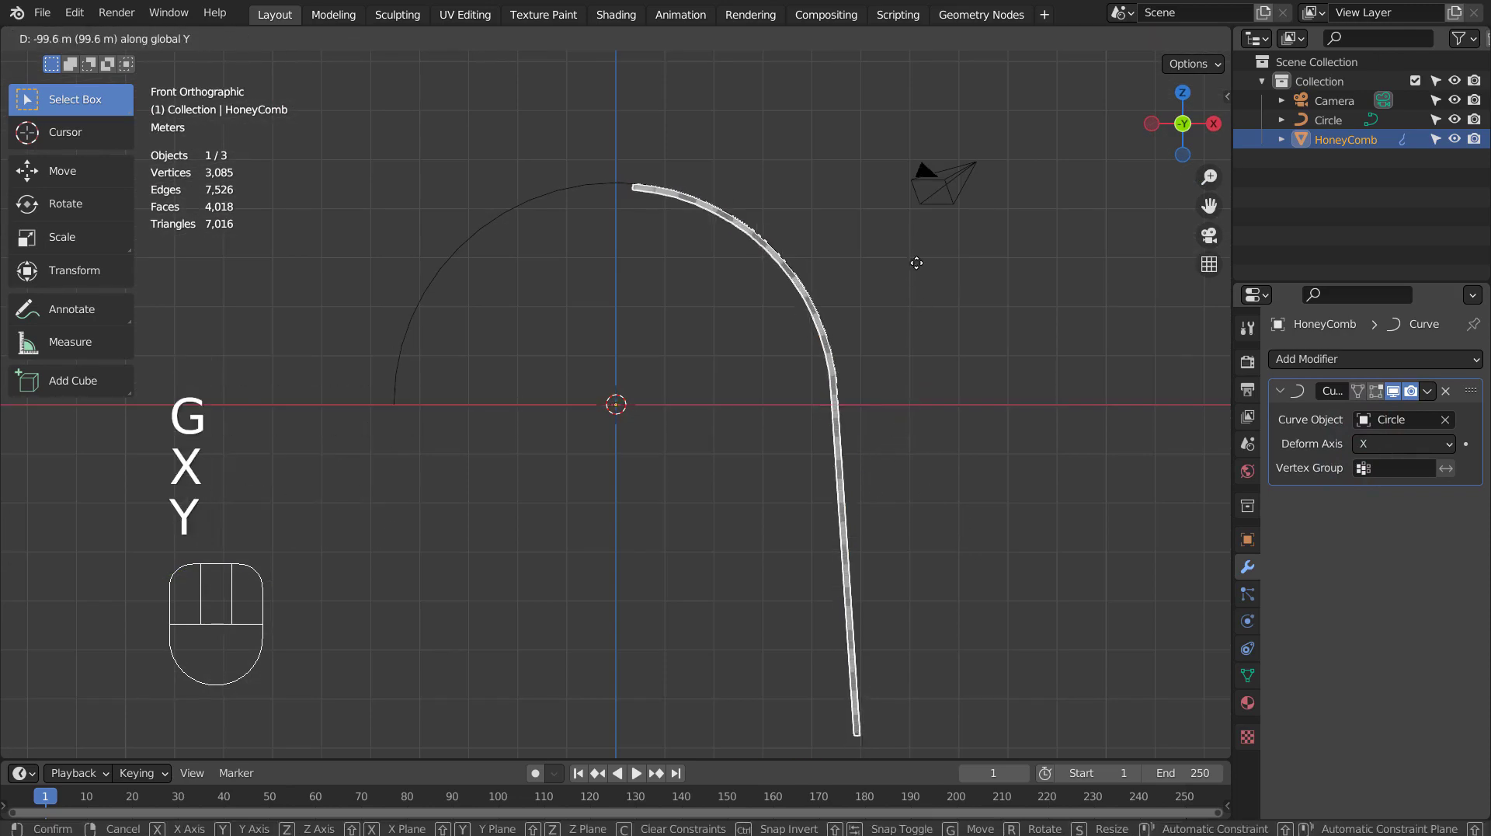
key(x)
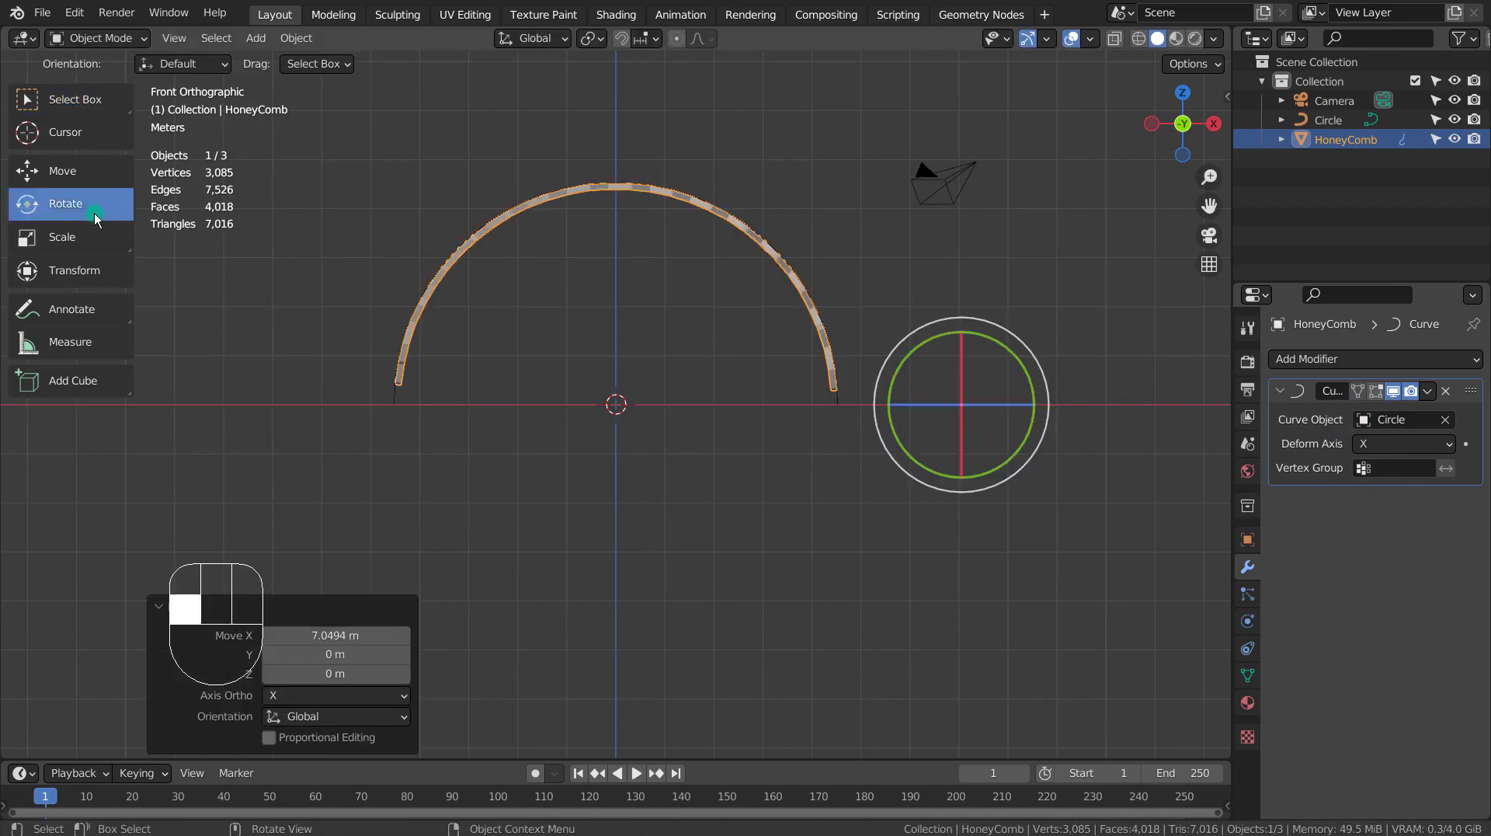
Show the arched honeycomb in Material Preview shading with nothing selected.
middle_drag(160, 378, 457, 427)
click(1181, 43)
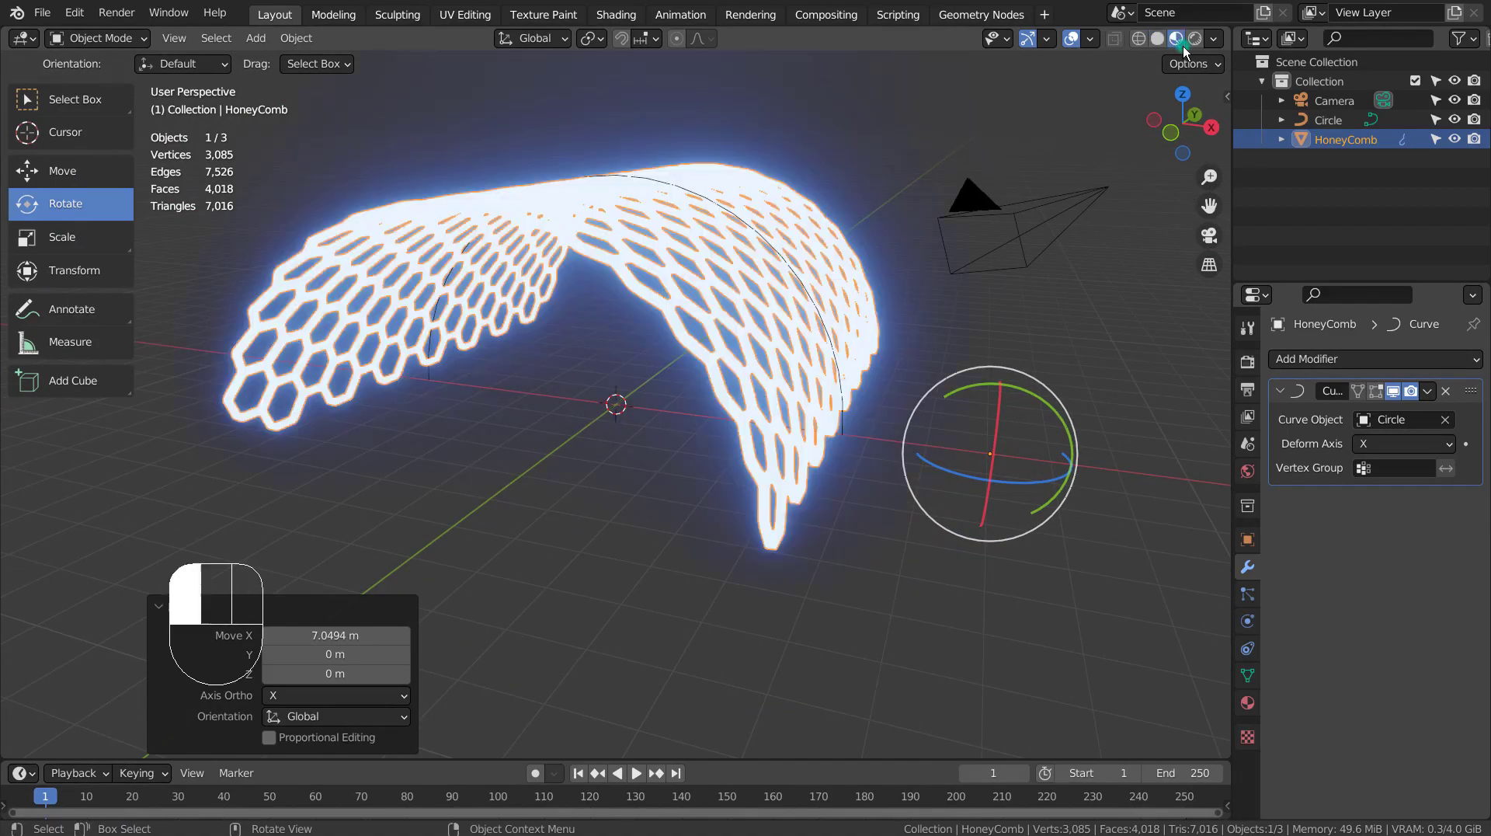
mouse_move(1043, 277)
middle_down()
mouse_move(761, 347)
mouse_move(949, 292)
mouse_move(1046, 292)
middle_up()
click(722, 404)
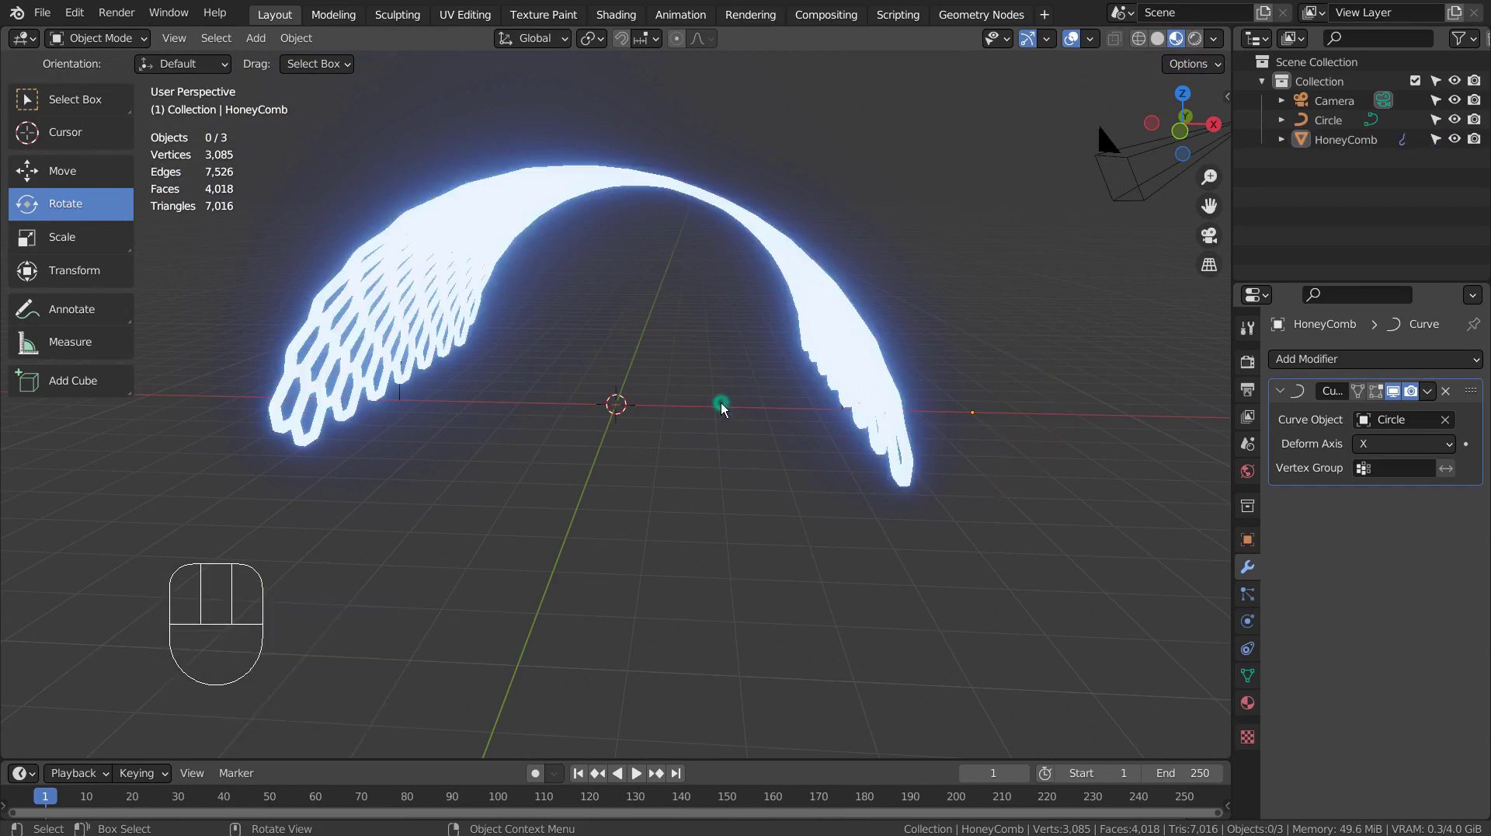
Delete the honeycomb's Curve modifier and add a Lattice at the origin in Solid shading.
click(1445, 391)
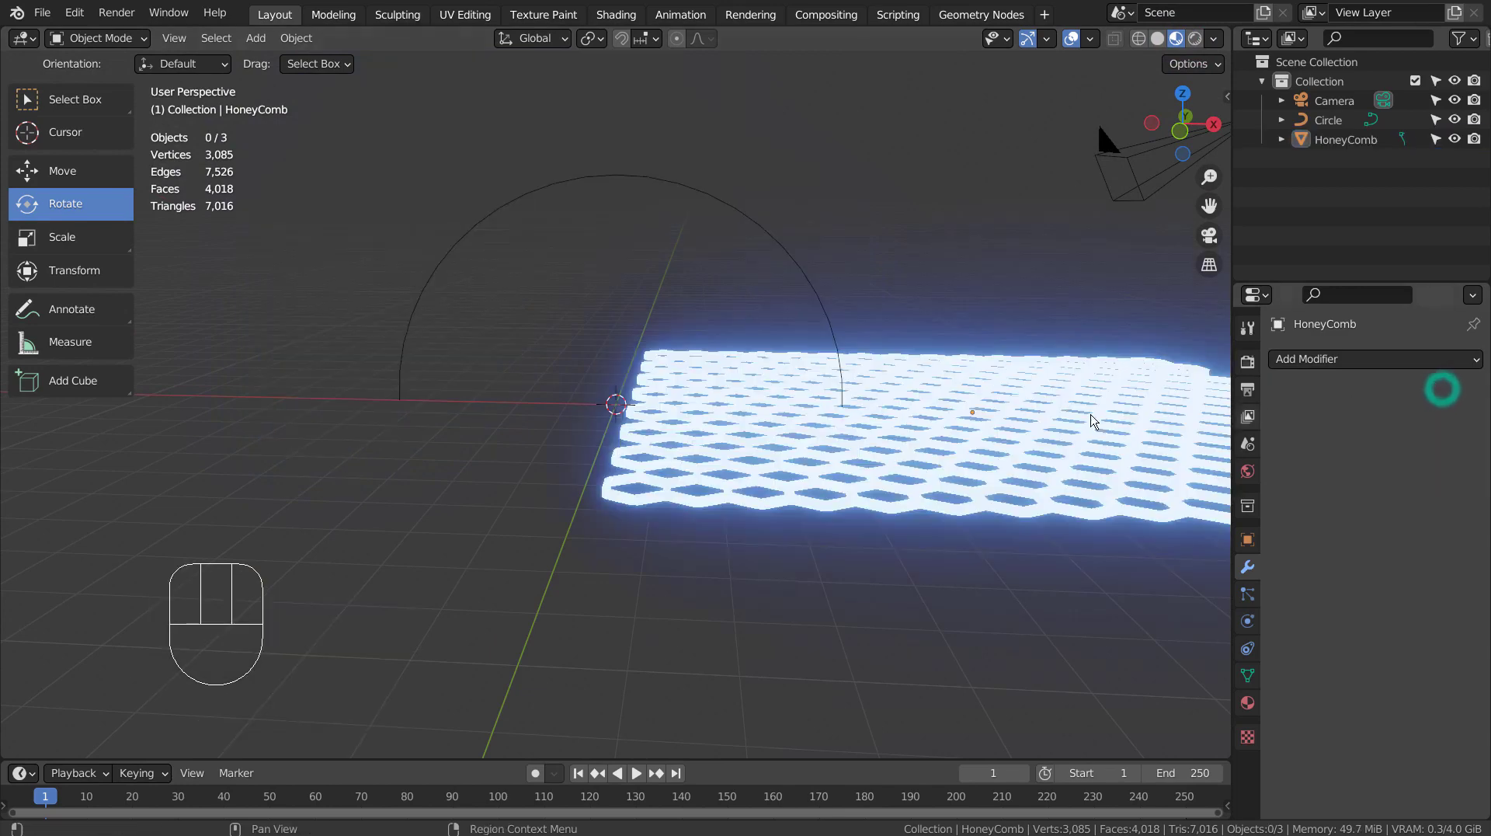
key(shift+a)
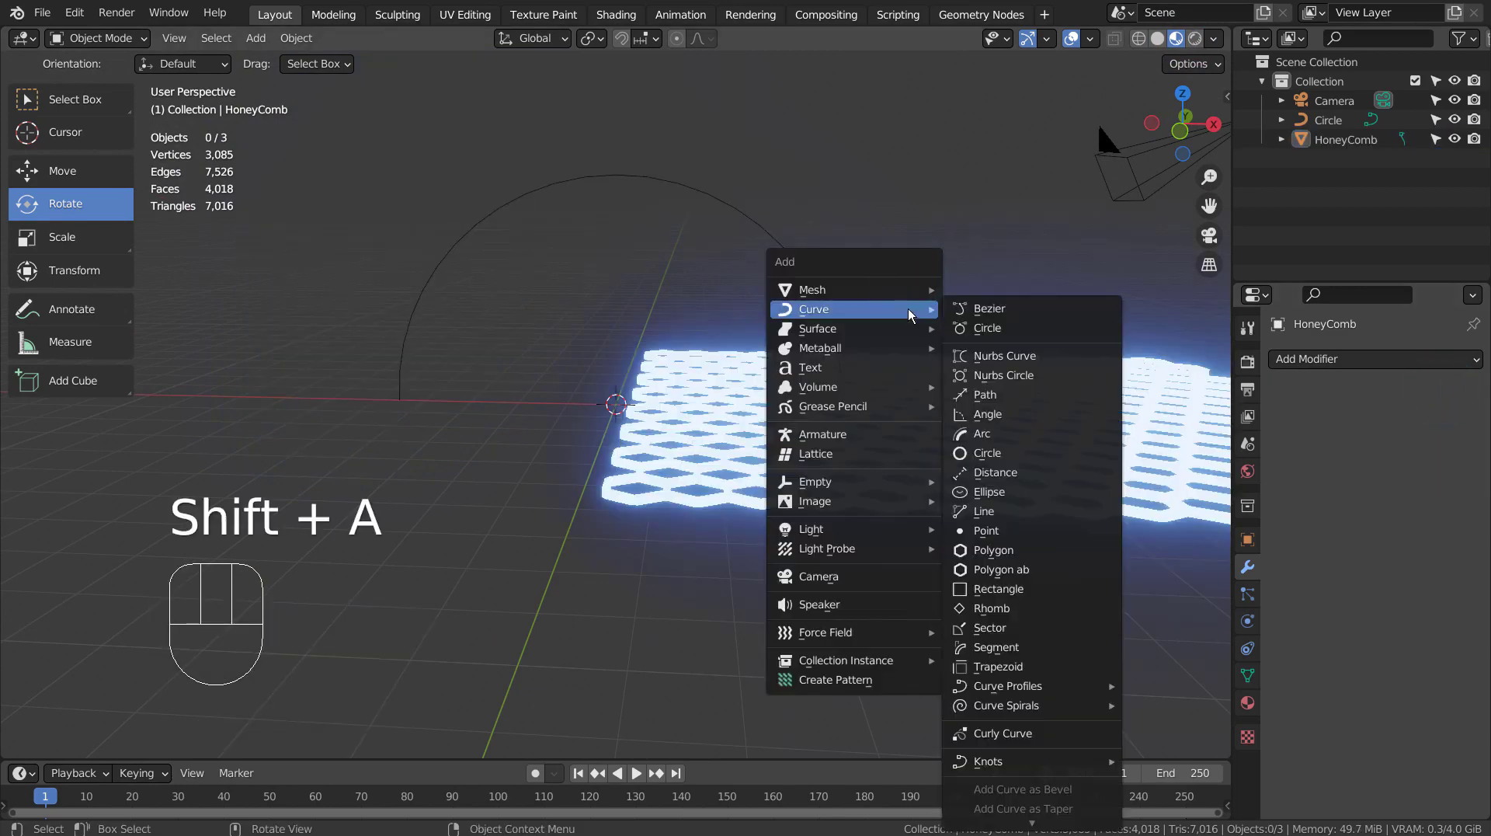
click(888, 457)
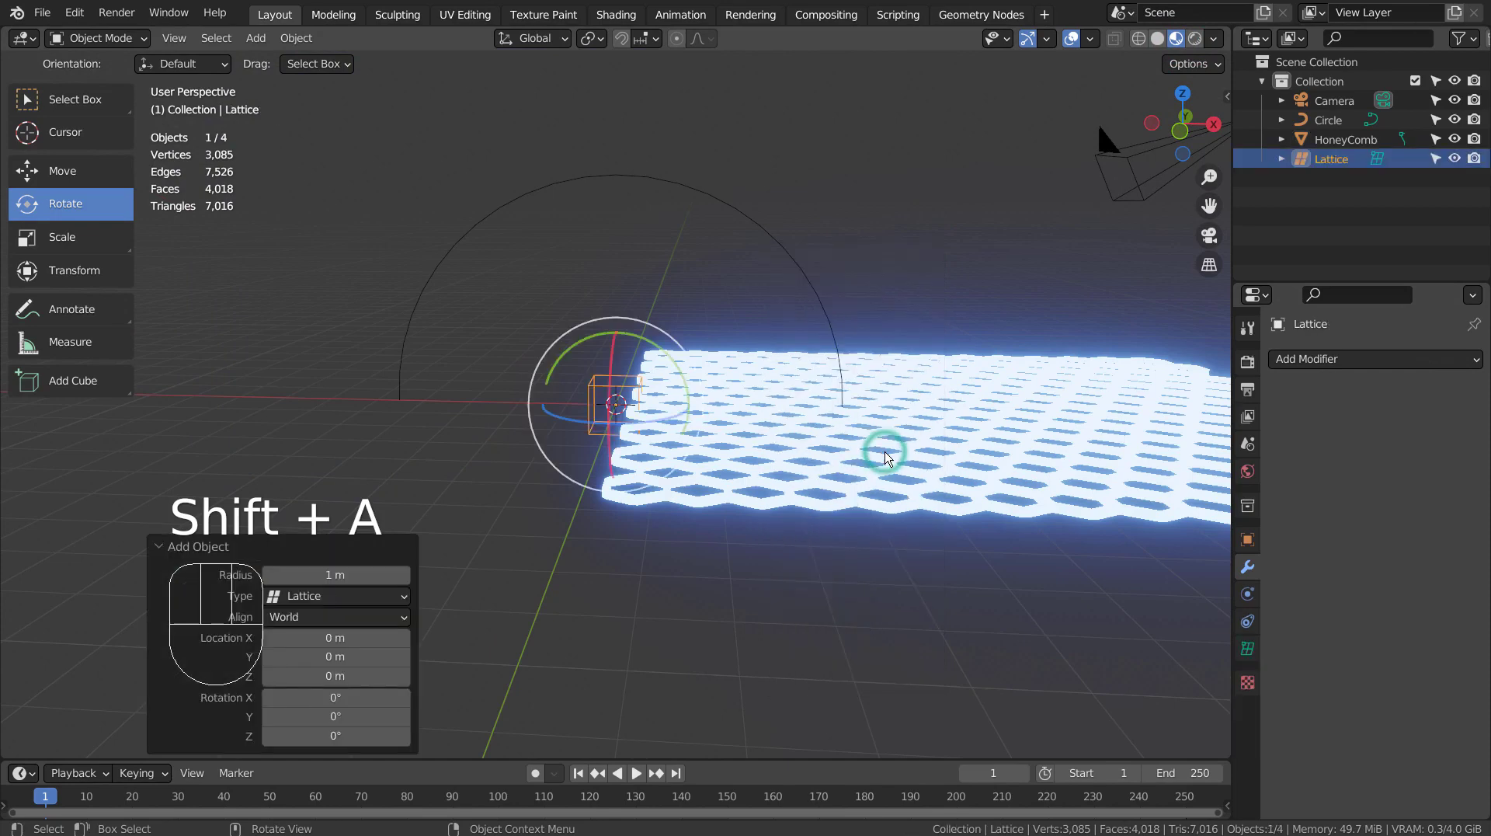
click(1159, 39)
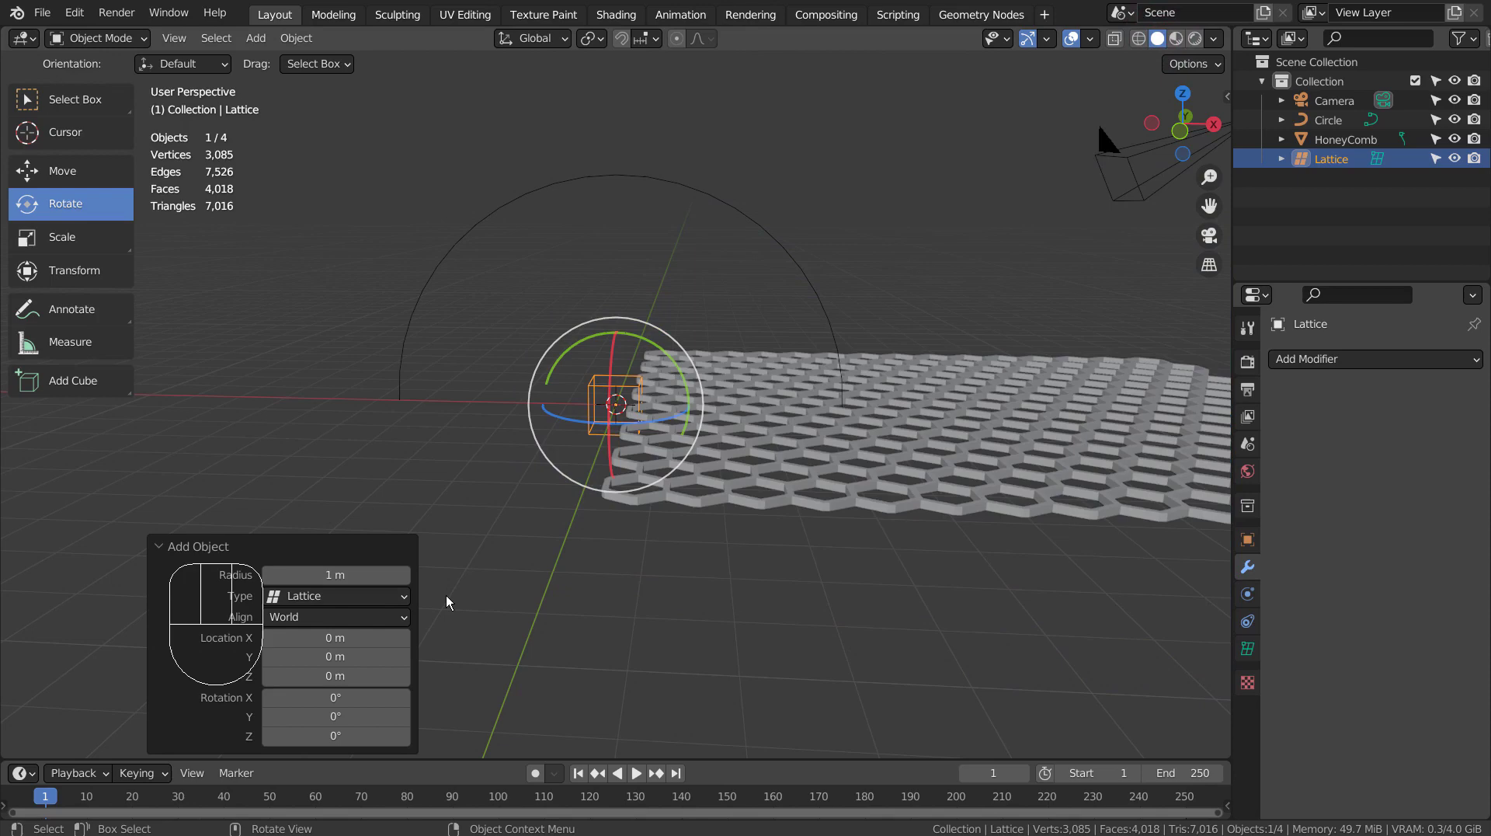
Set the lattice resolution to 25 × 25 × 1 and view it from the top.
click(1248, 649)
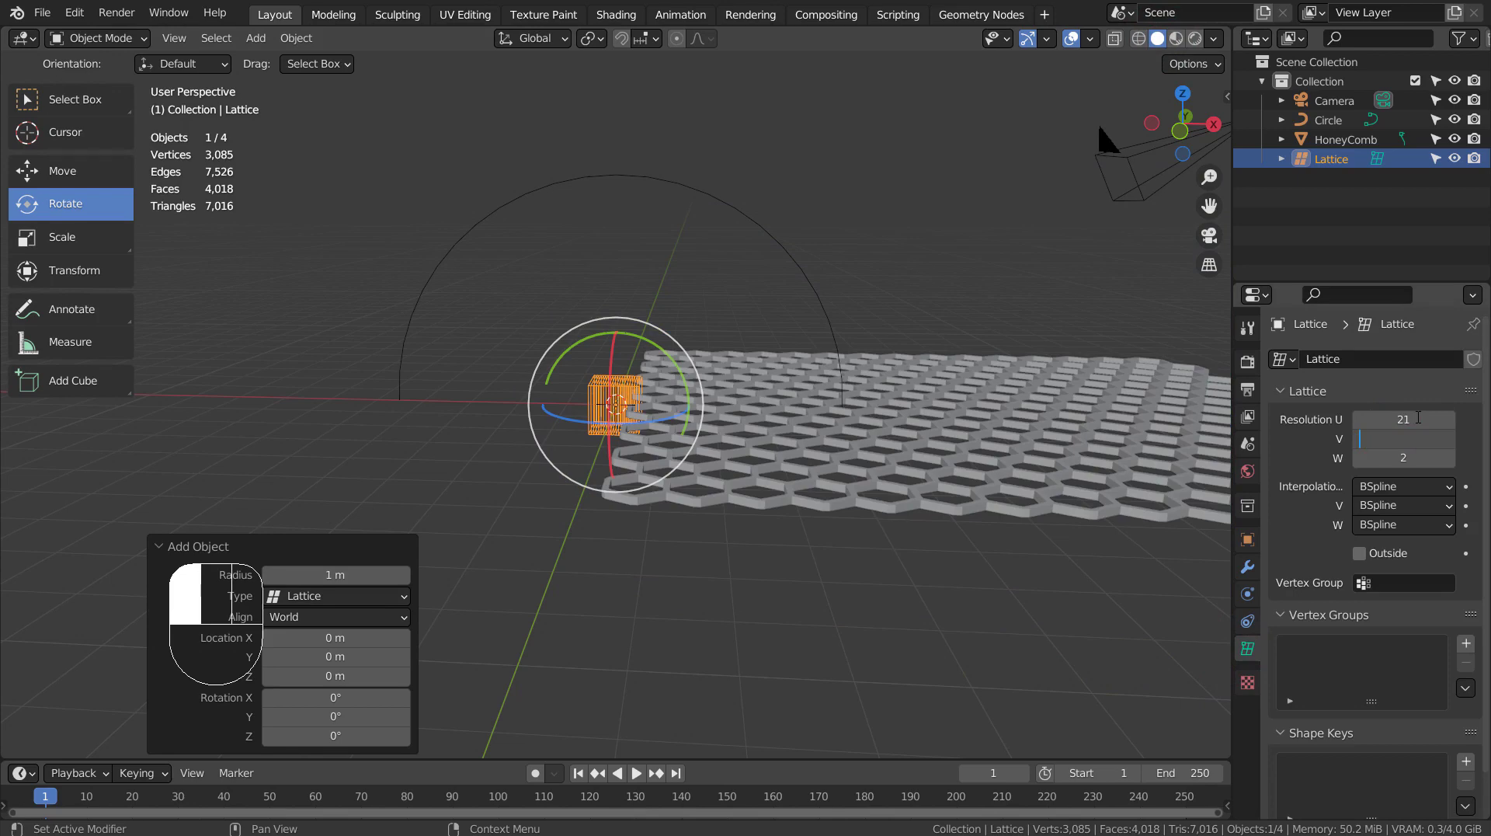
key(Return)
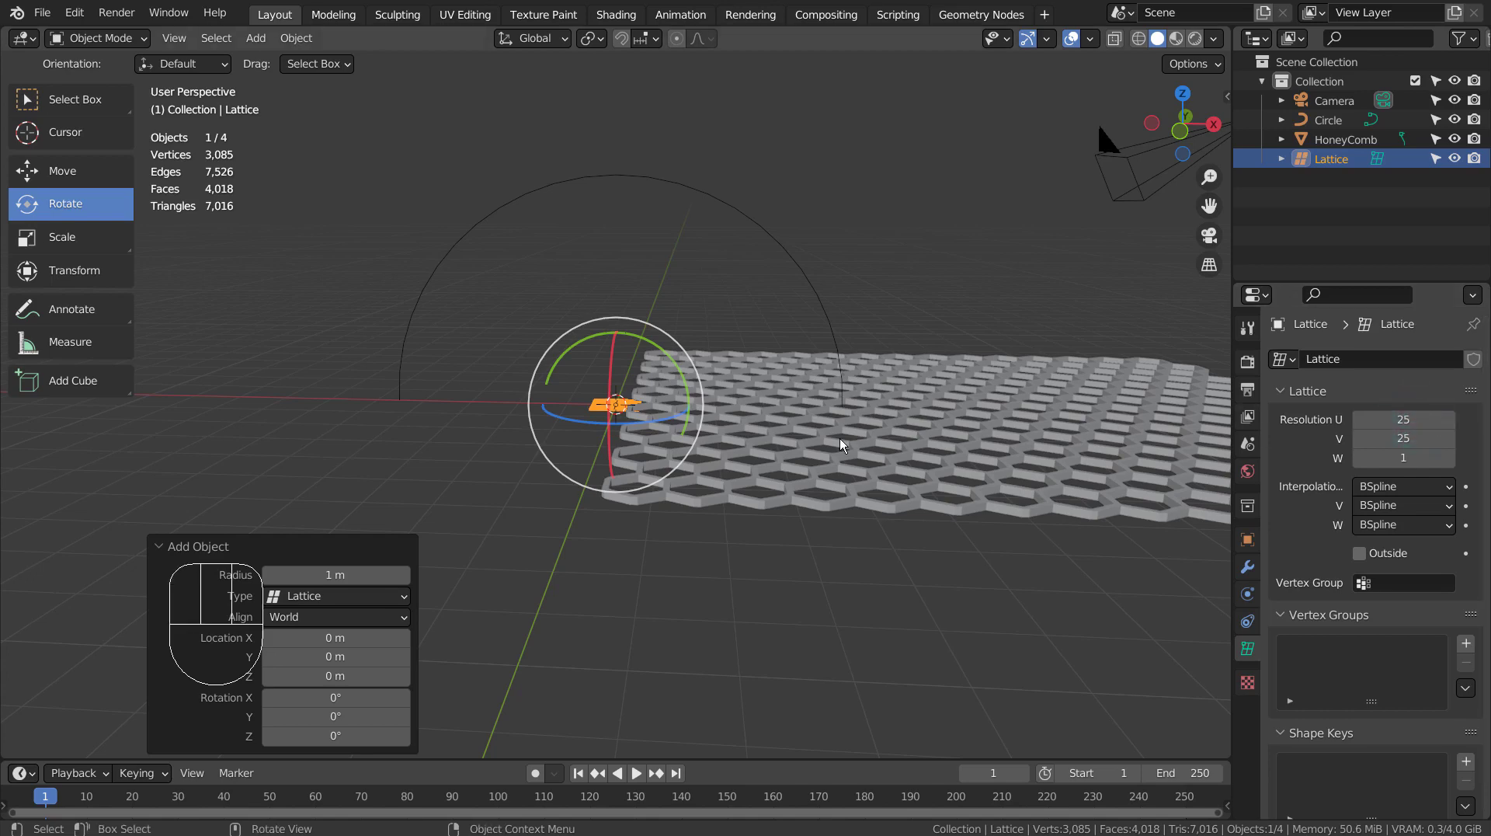
key(KP_7)
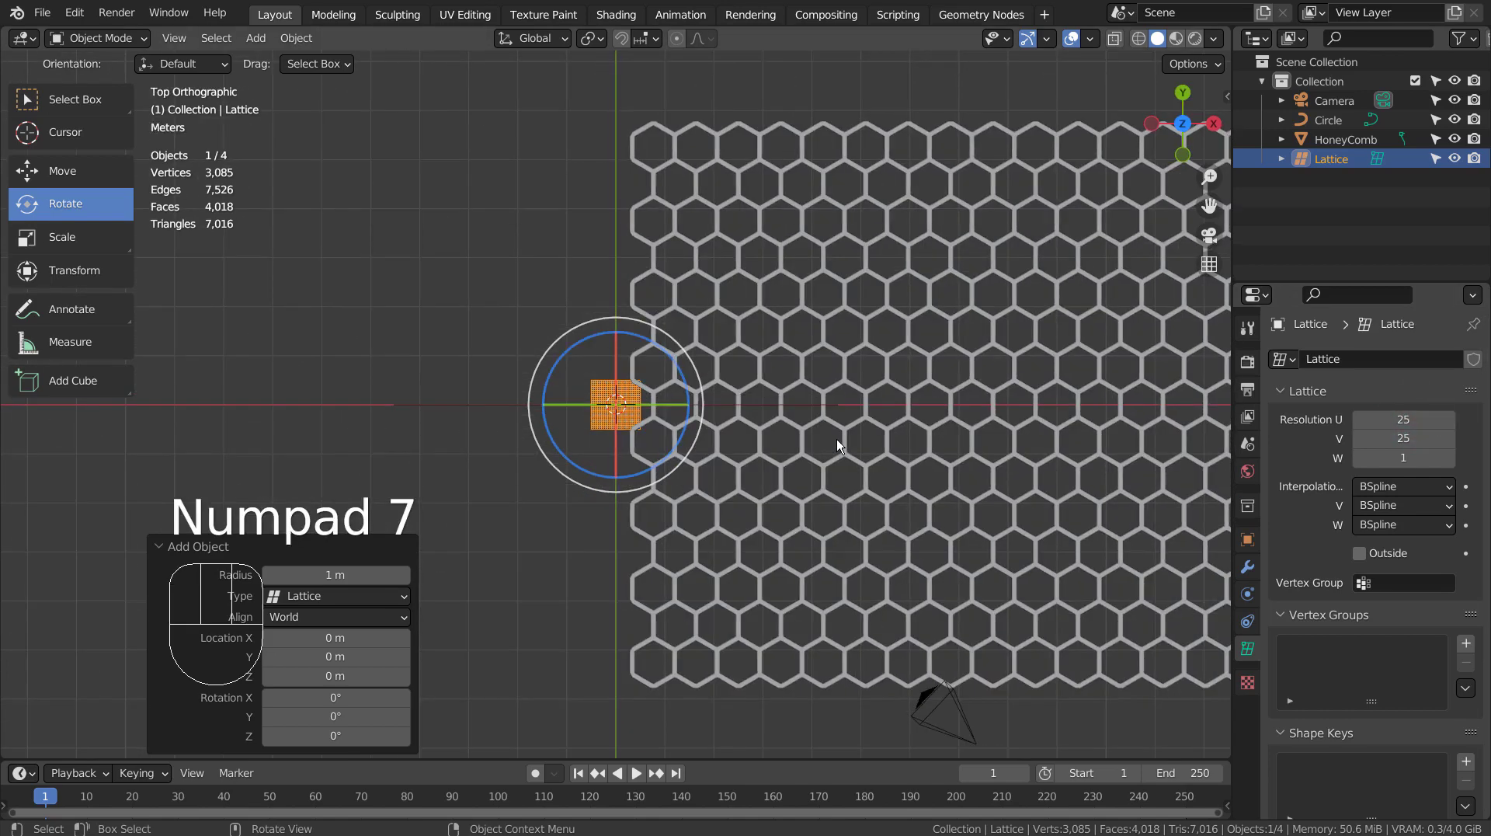
scroll(839, 533, down, 4)
shift+middle_drag(943, 500, 781, 500)
Scale the lattice to about 11.5 and shift it 7.13 m along X.
click(56, 89)
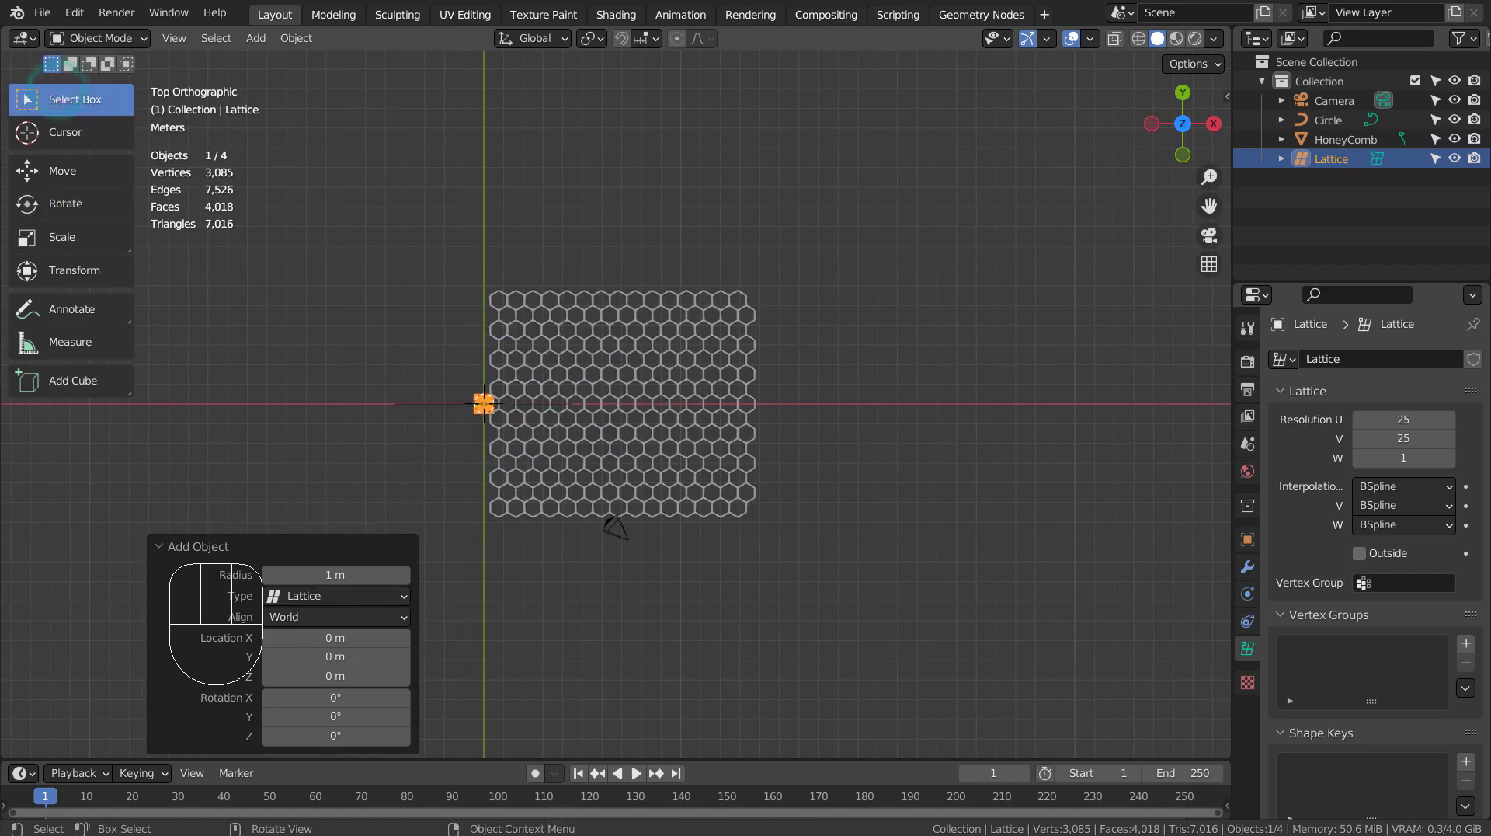
key(s)
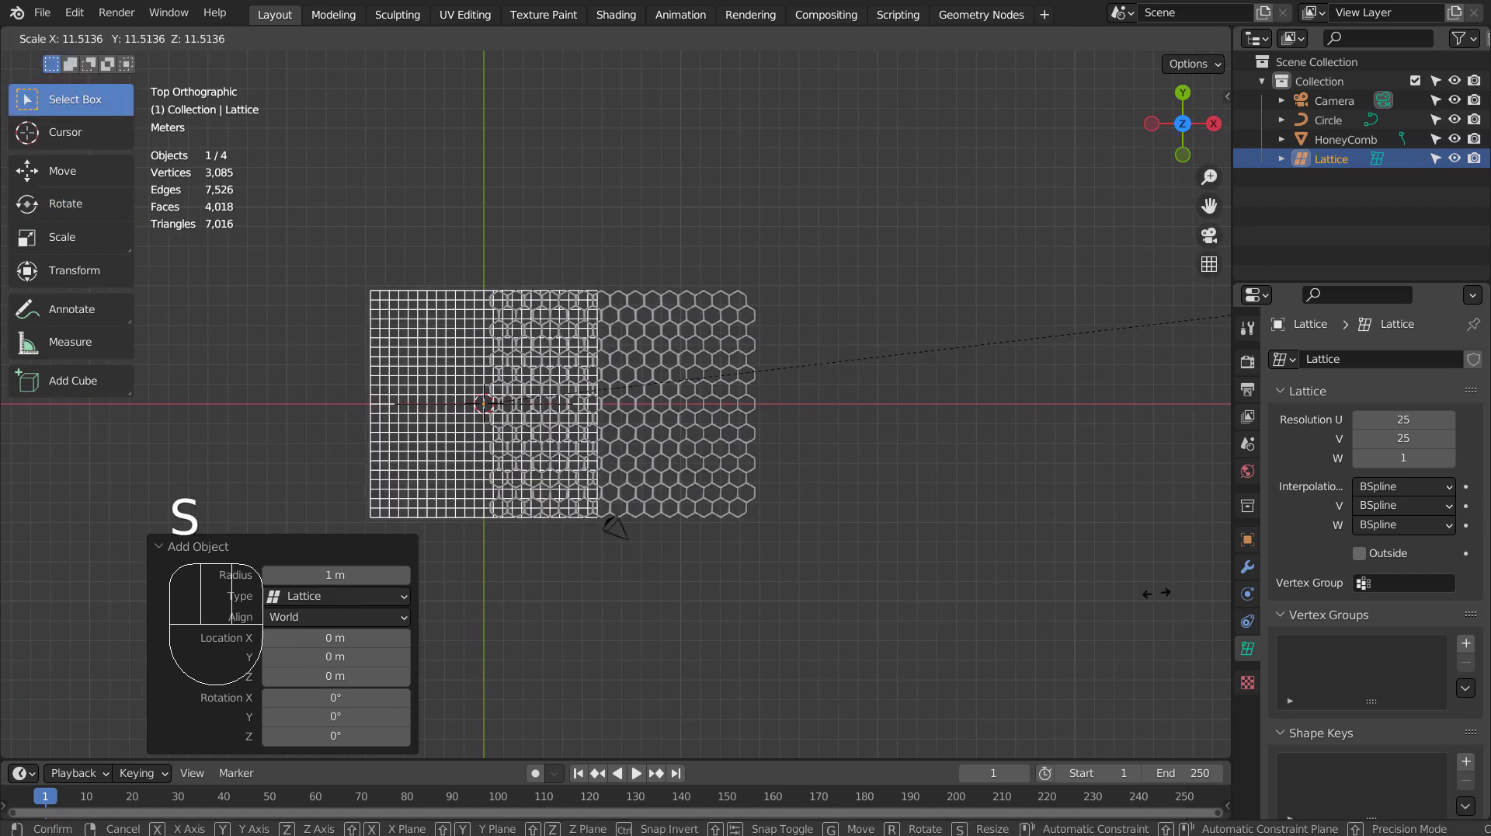
click(1156, 593)
key(g)
key(x)
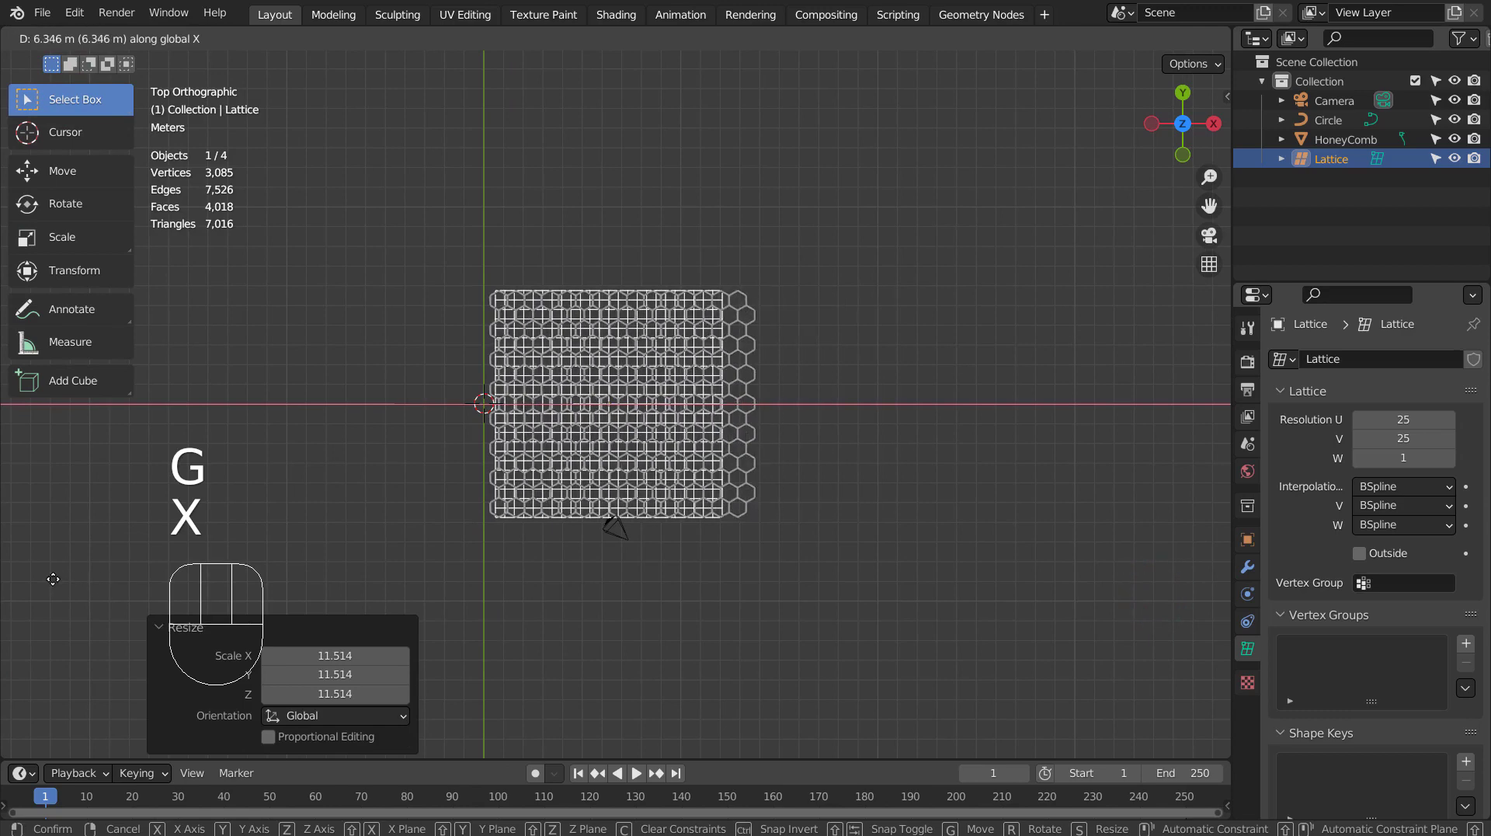
click(70, 585)
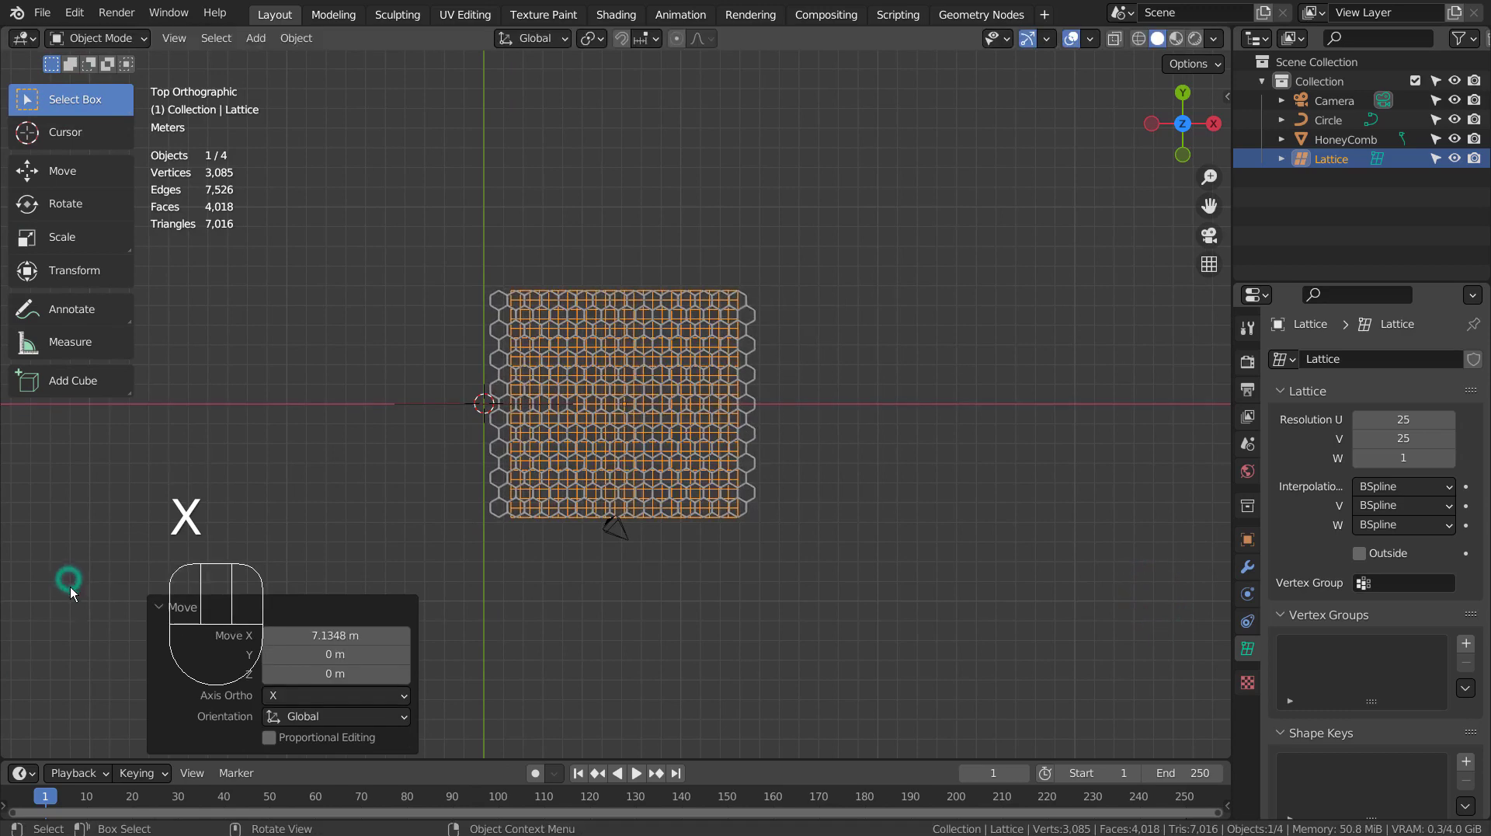
Stretch the lattice 1.214 along X so it covers the whole grid.
key(s)
key(x)
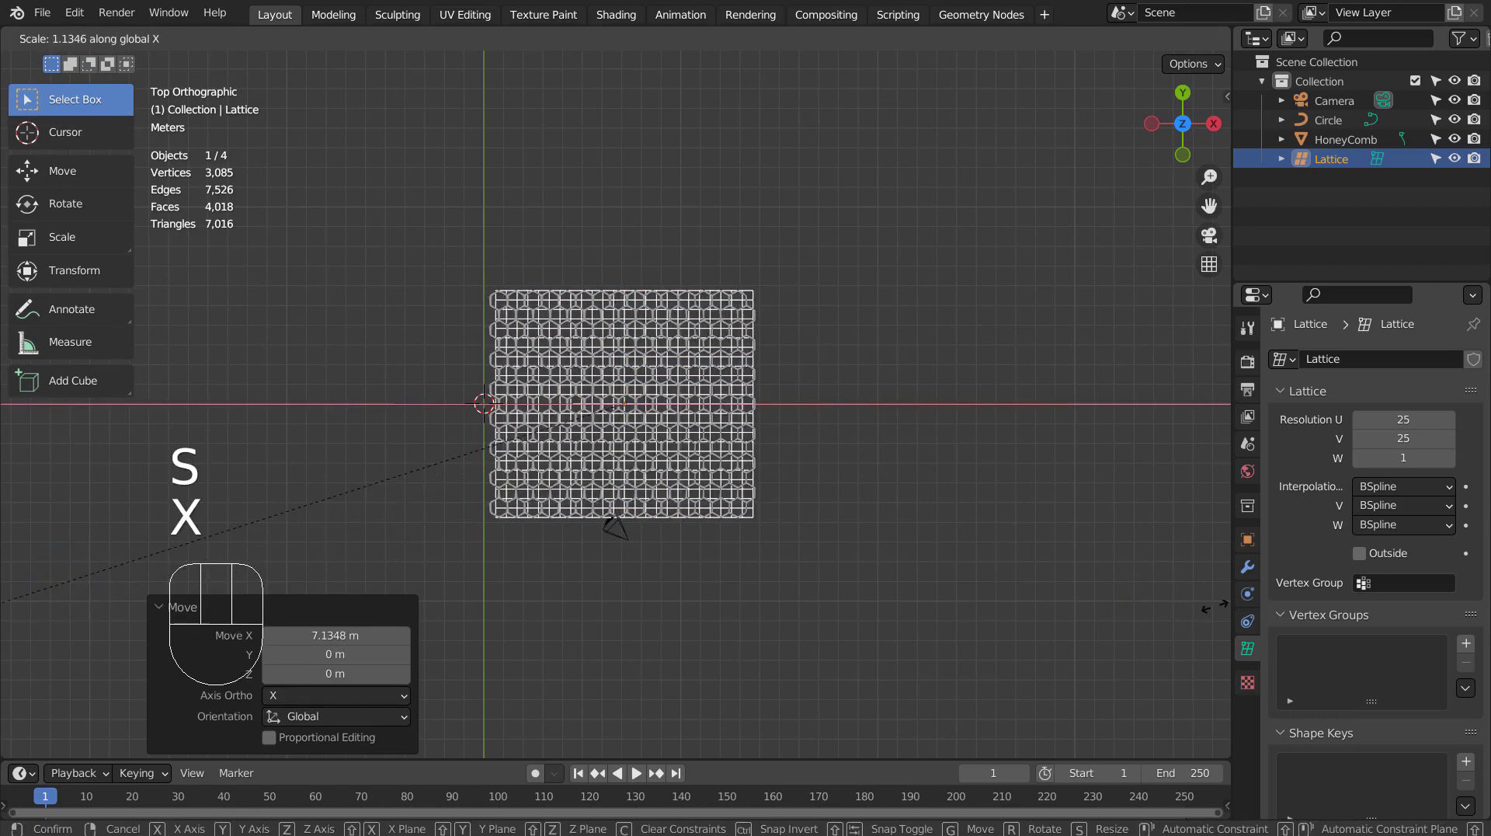
click(1169, 605)
middle_drag(1165, 606, 1035, 381)
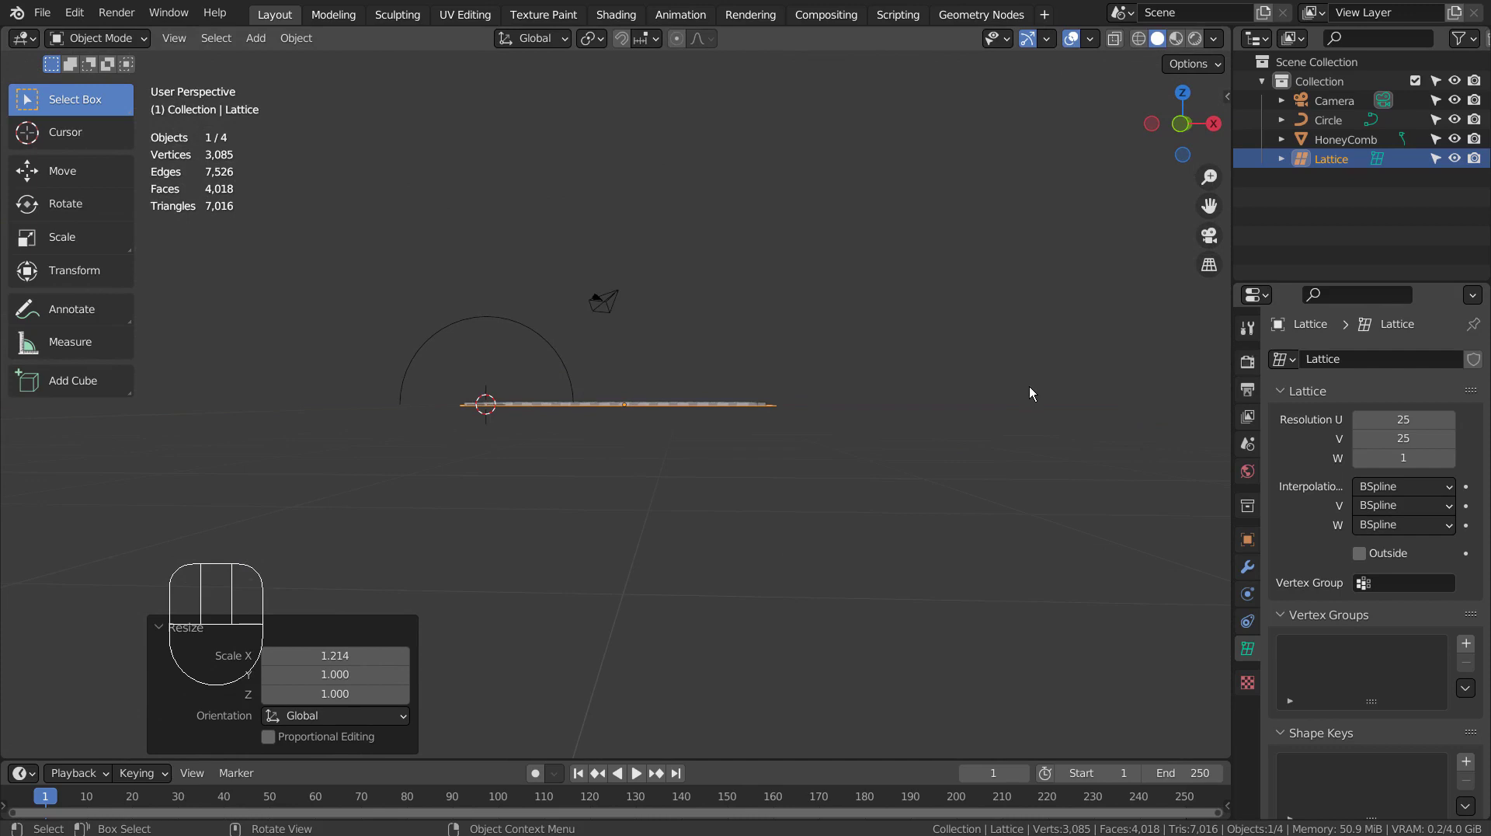
Add a Lattice deform modifier to HoneyComb with its Object set to Lattice.
click(1248, 567)
click(1391, 356)
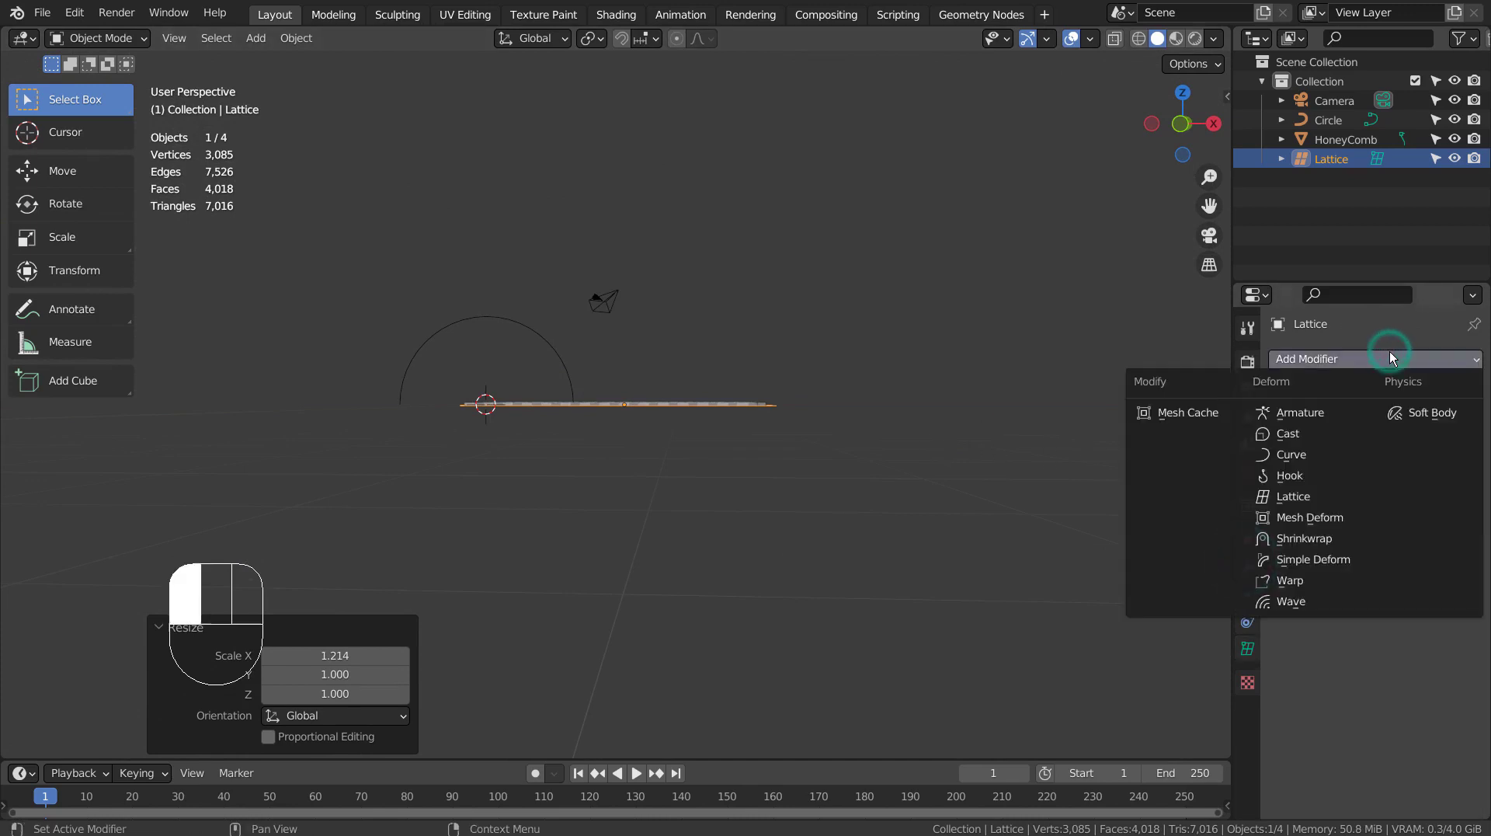
click(758, 406)
click(1335, 360)
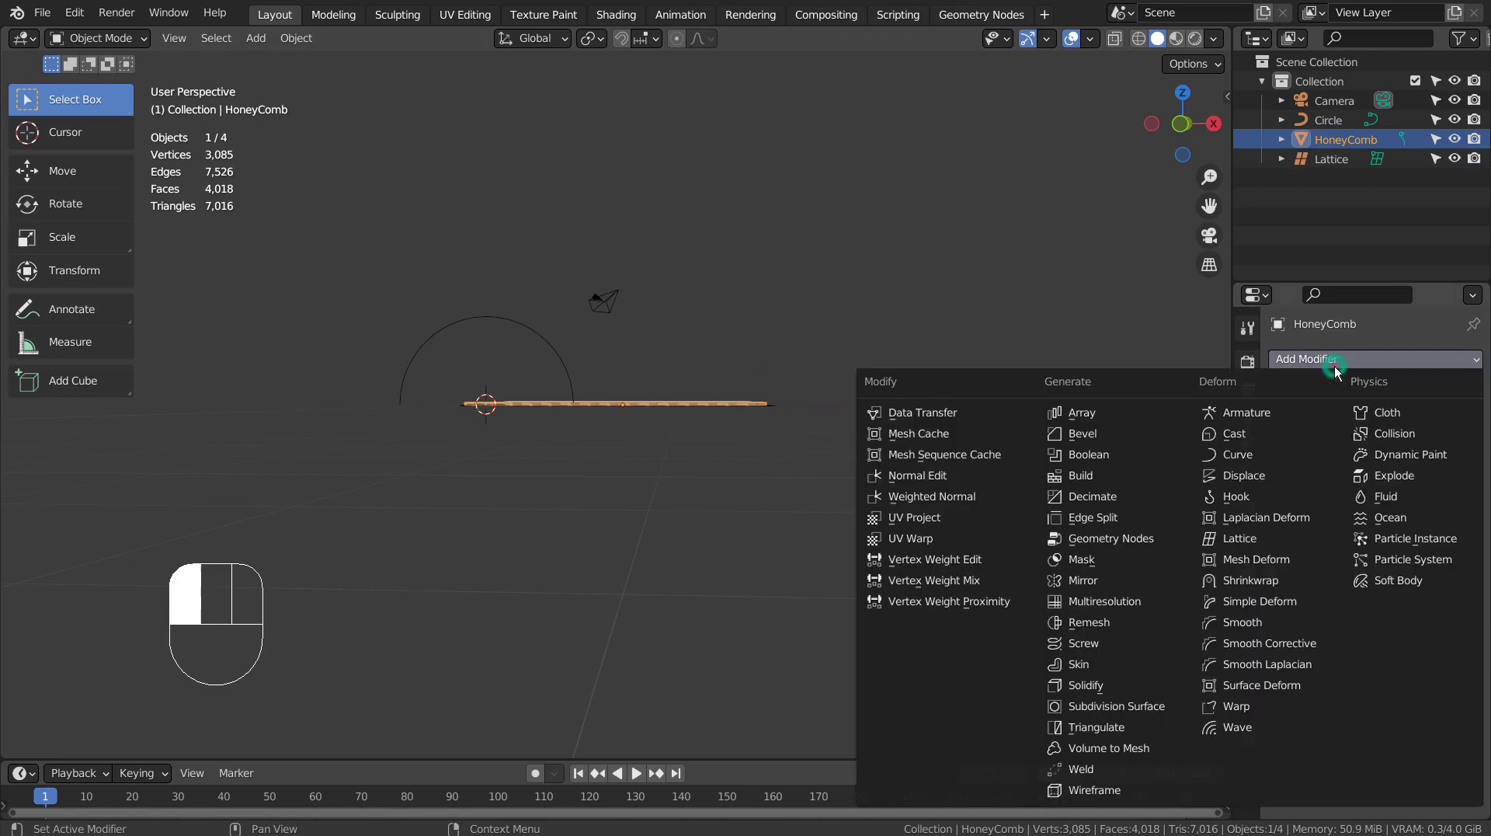
click(1298, 534)
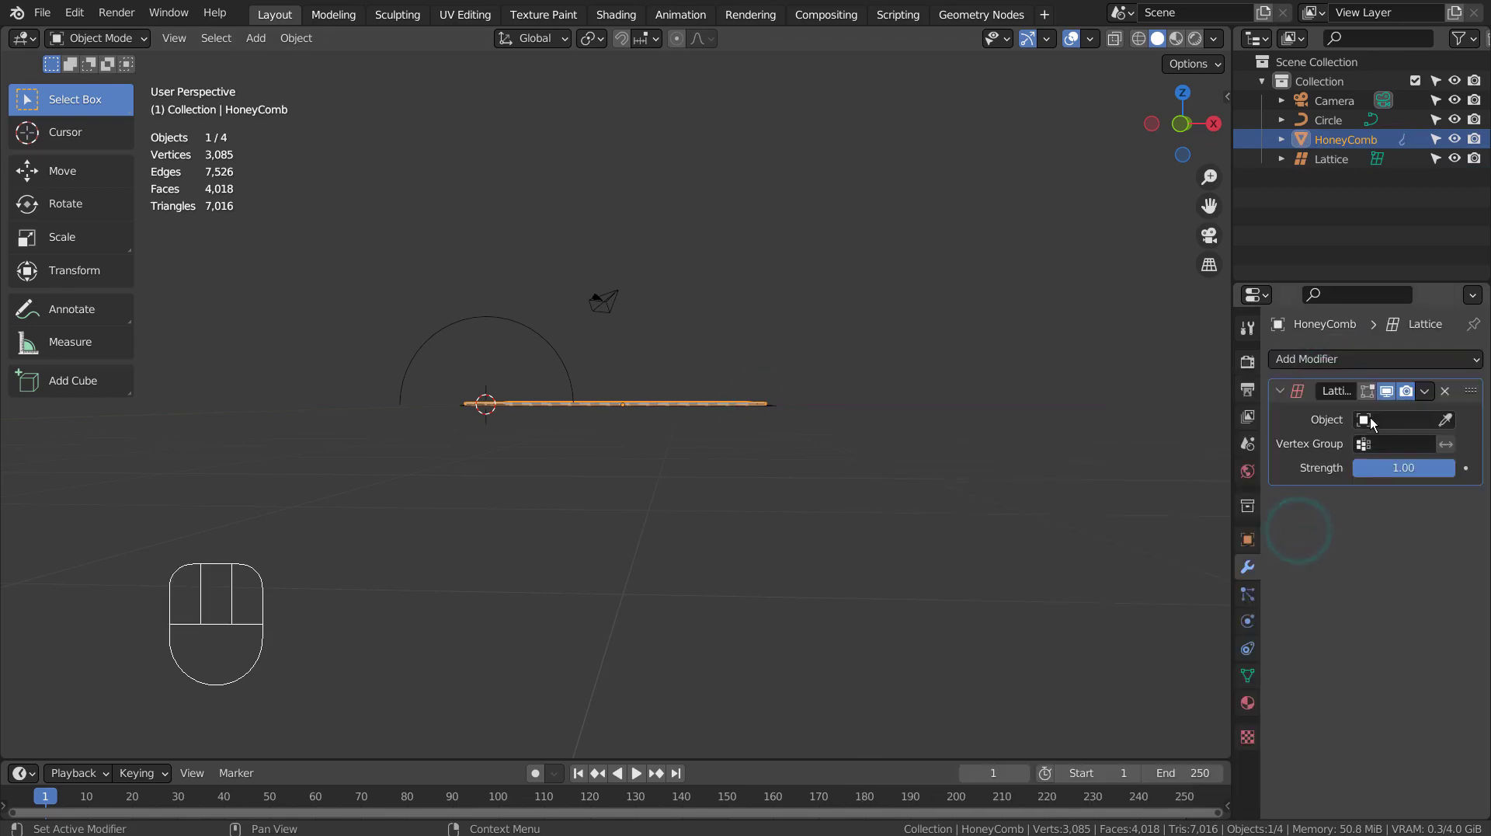
click(1370, 421)
click(1363, 447)
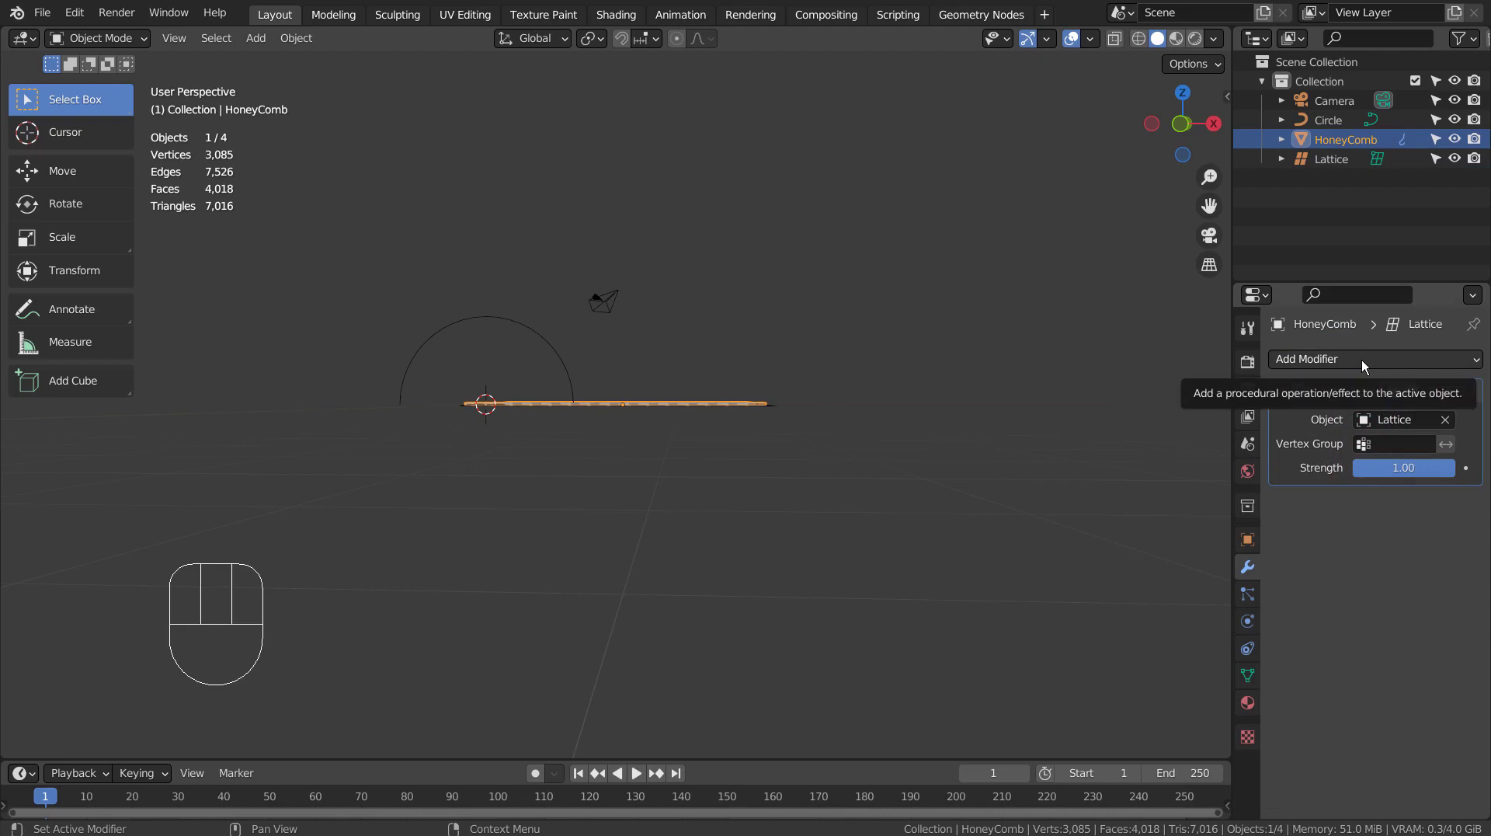
Give the Lattice a Curve modifier using the Circle object, then inspect the resulting arch.
click(1307, 157)
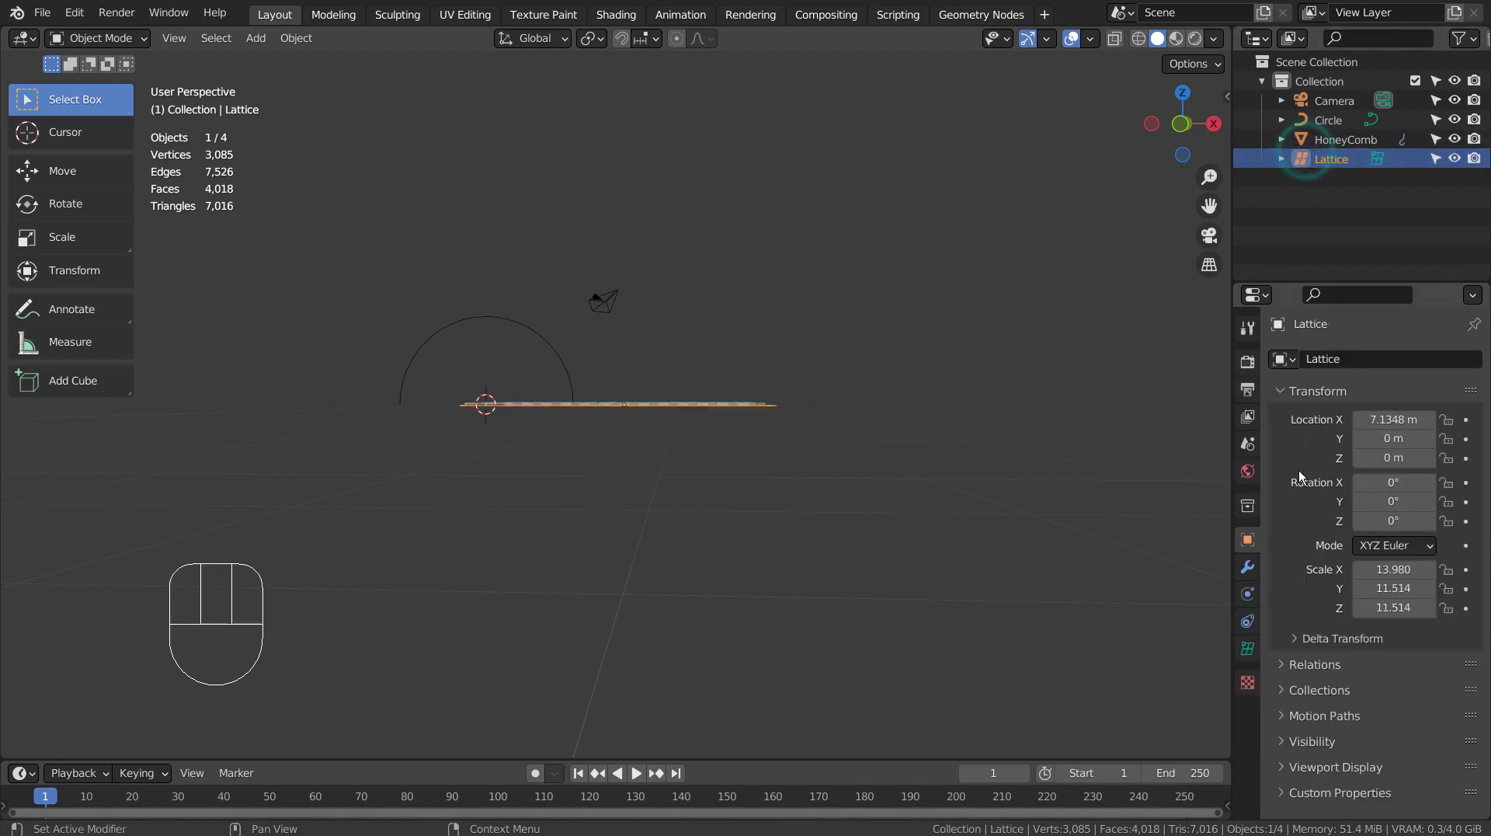
click(1249, 568)
click(1346, 359)
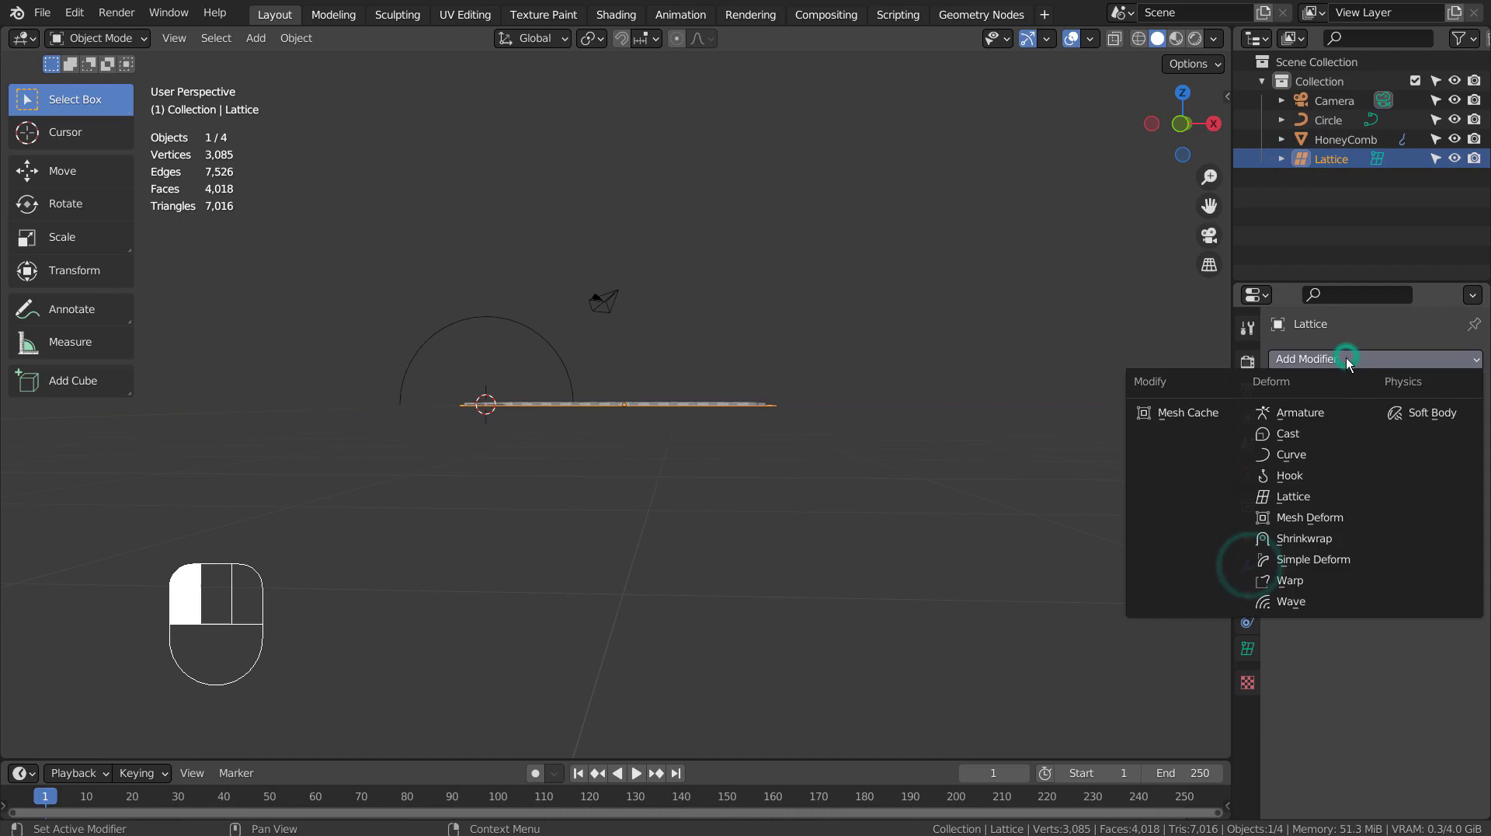
click(1303, 458)
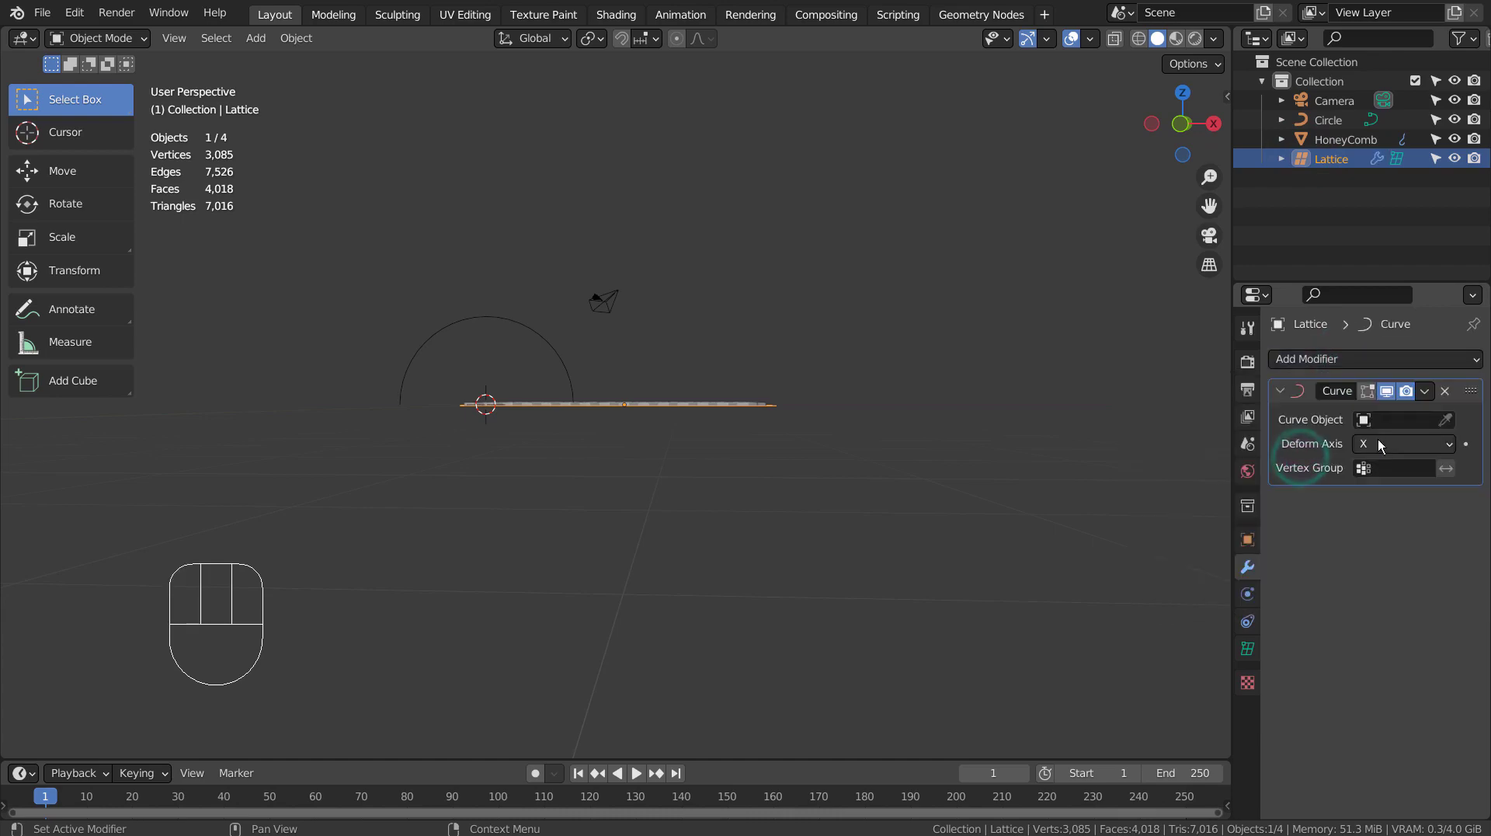
click(1399, 420)
click(1356, 450)
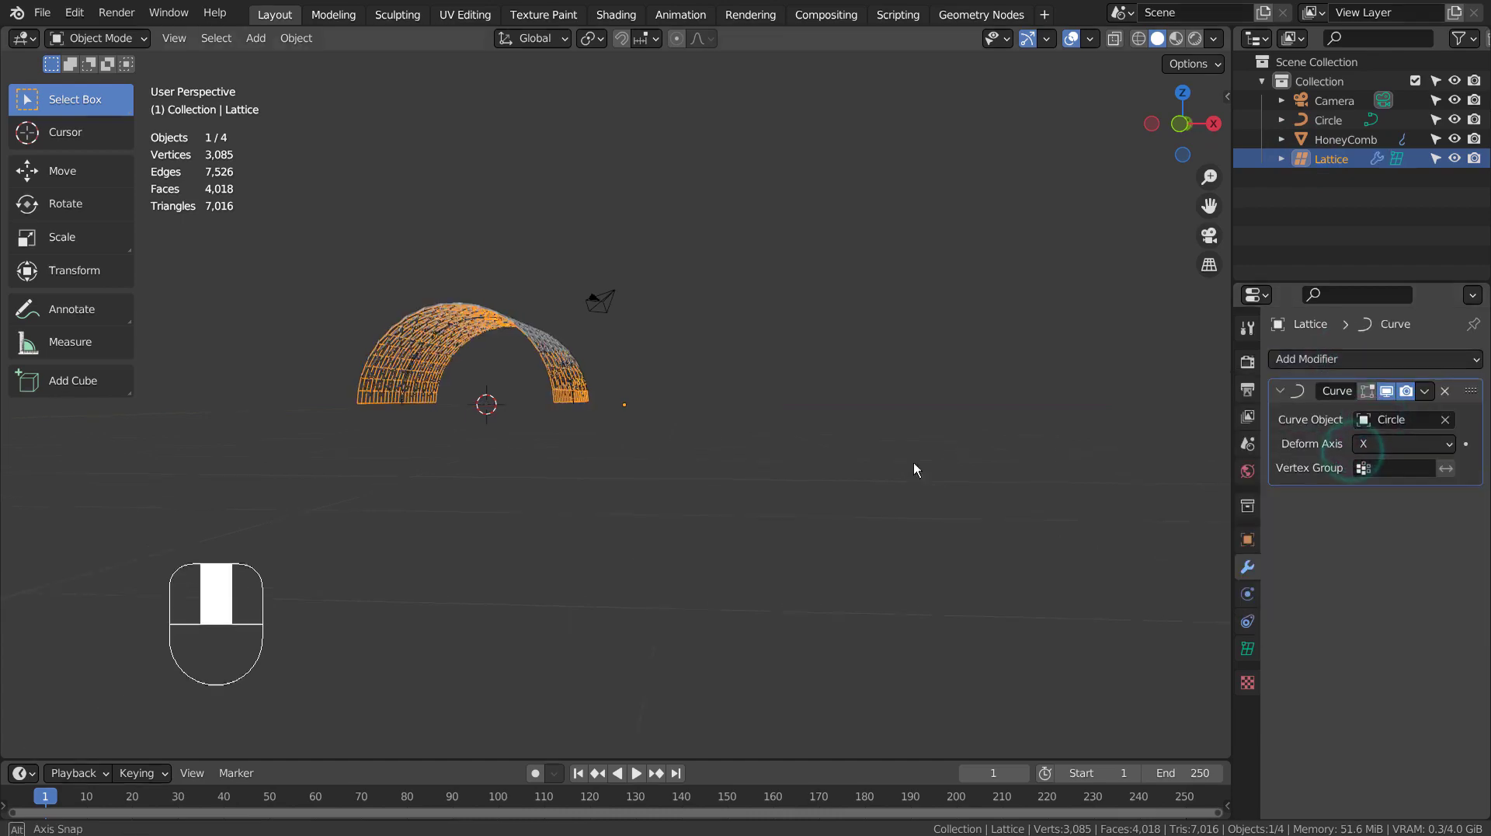
middle_drag(914, 463, 758, 469)
scroll(758, 469, up, 4)
middle_drag(933, 454, 1171, 403)
scroll(869, 509, down, 4)
shift+middle_drag(643, 436, 715, 550)
Enter Edit Mode on the Lattice and select all 625 control points.
key(Tab)
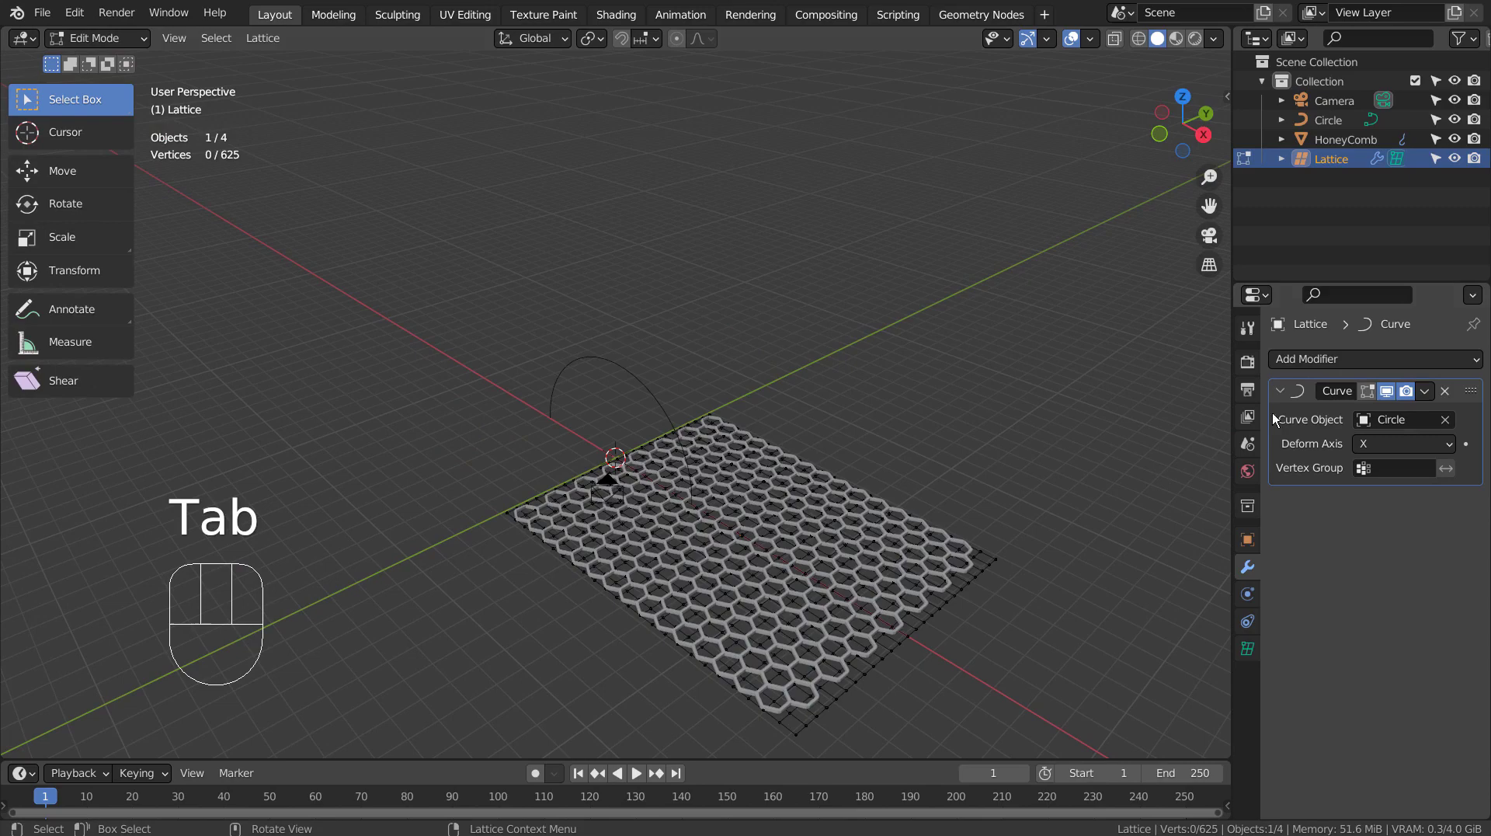
key(Tab)
click(1312, 165)
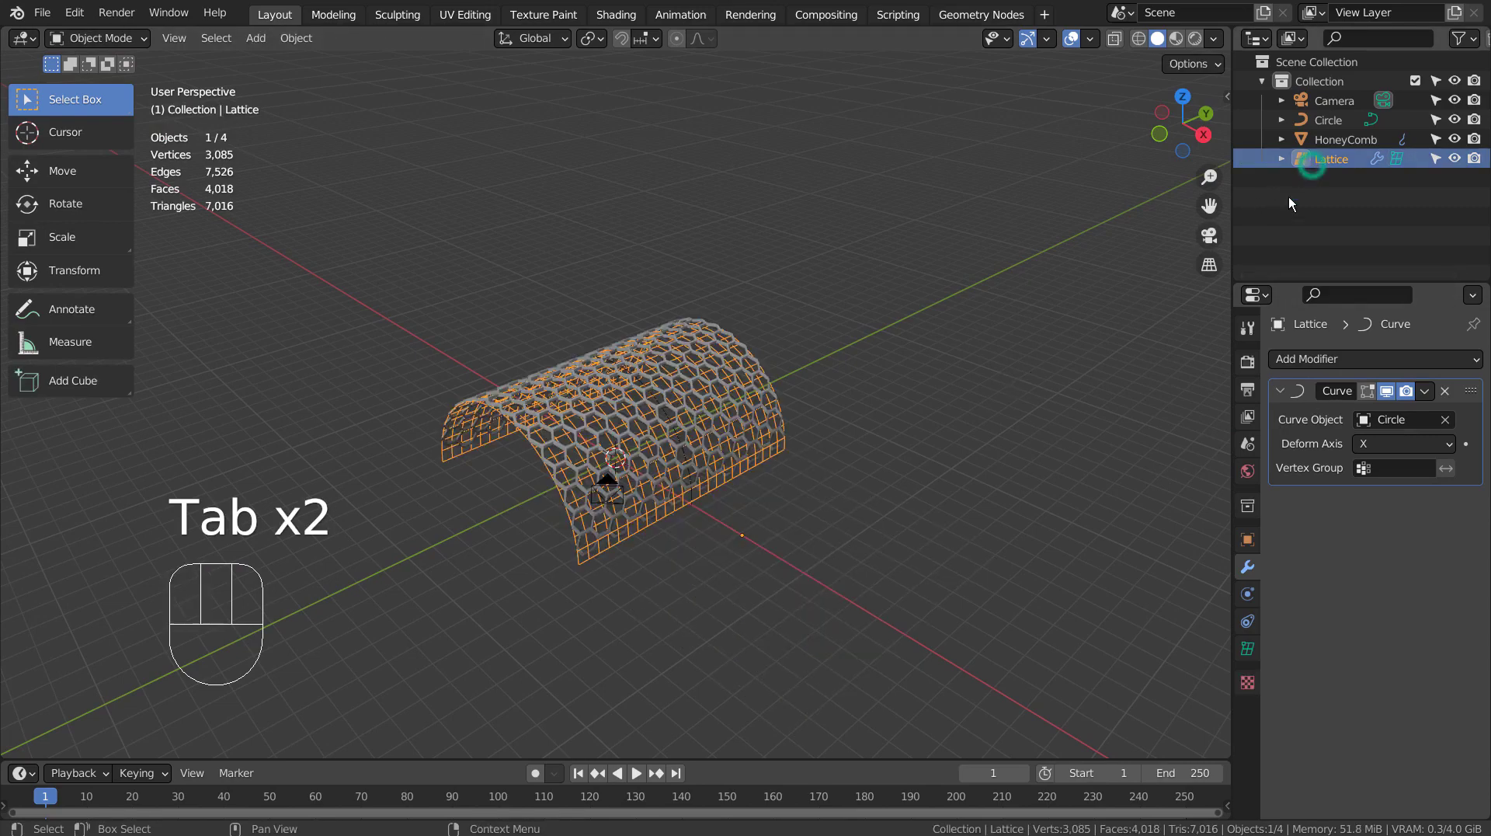
key(Tab)
key(a)
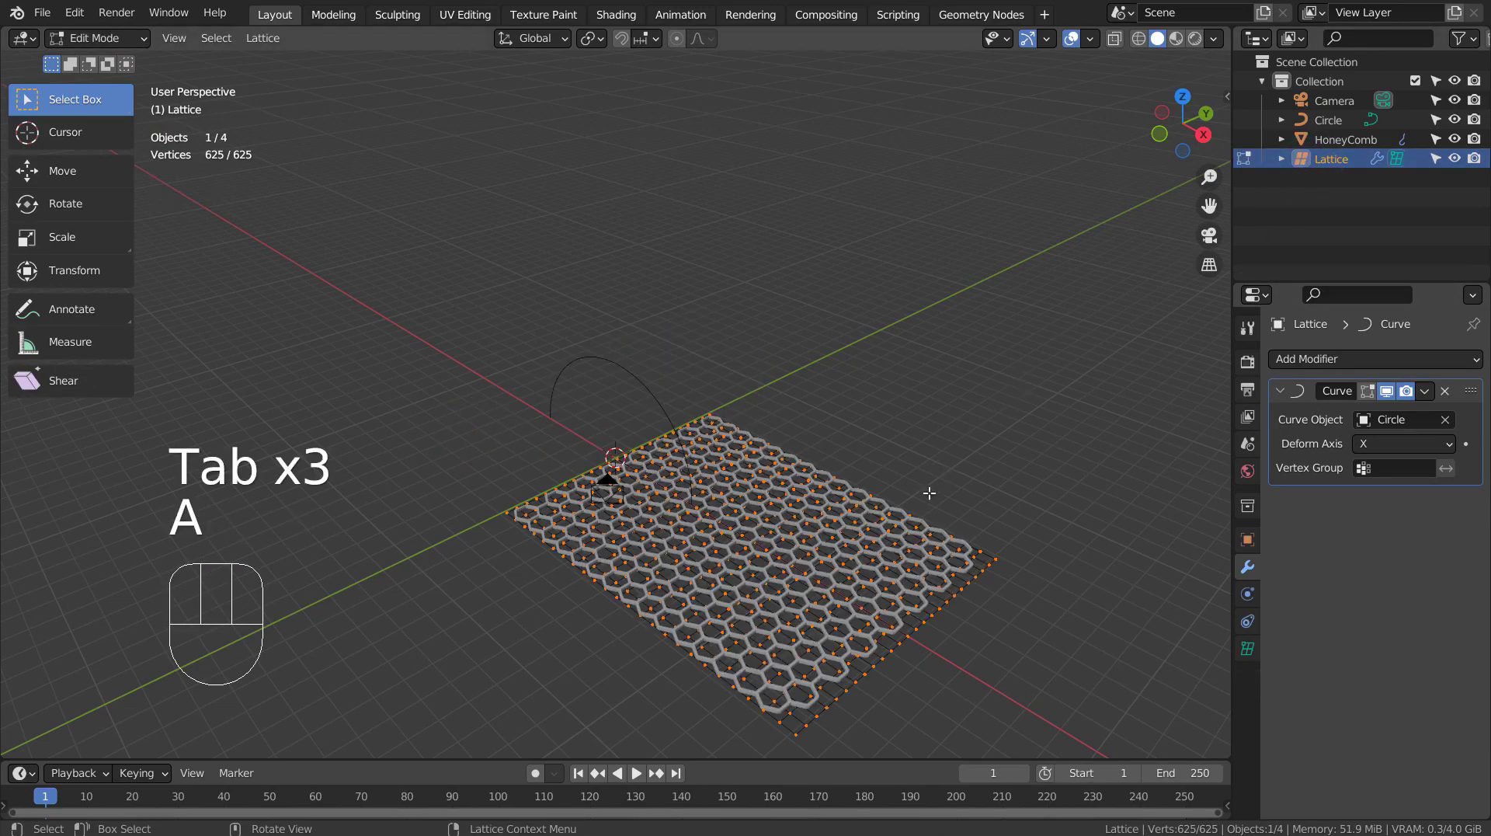
click(206, 39)
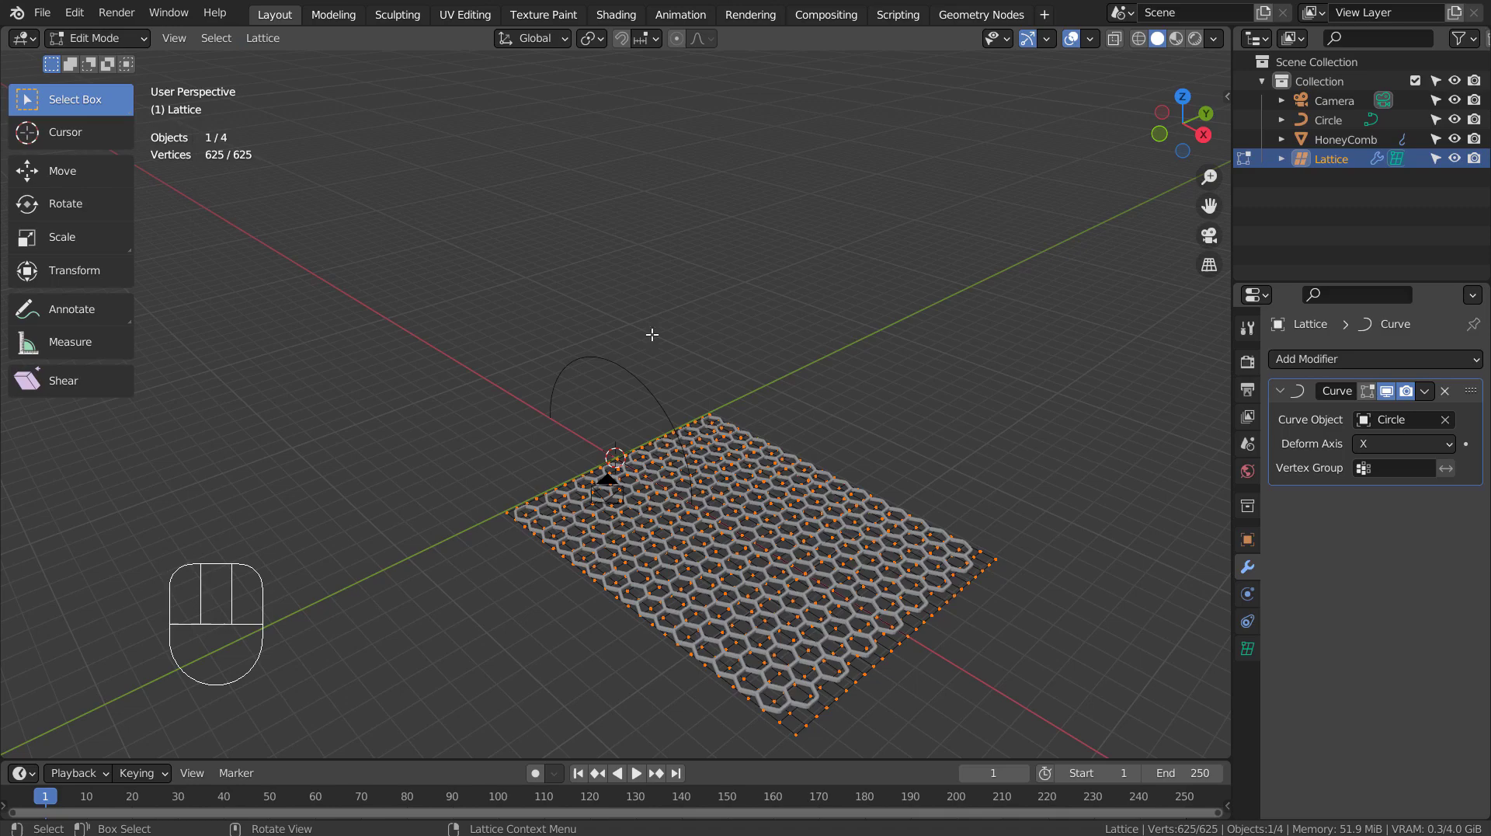
From the top view, brush-select whole columns of lattice points with C.
key(KP_7)
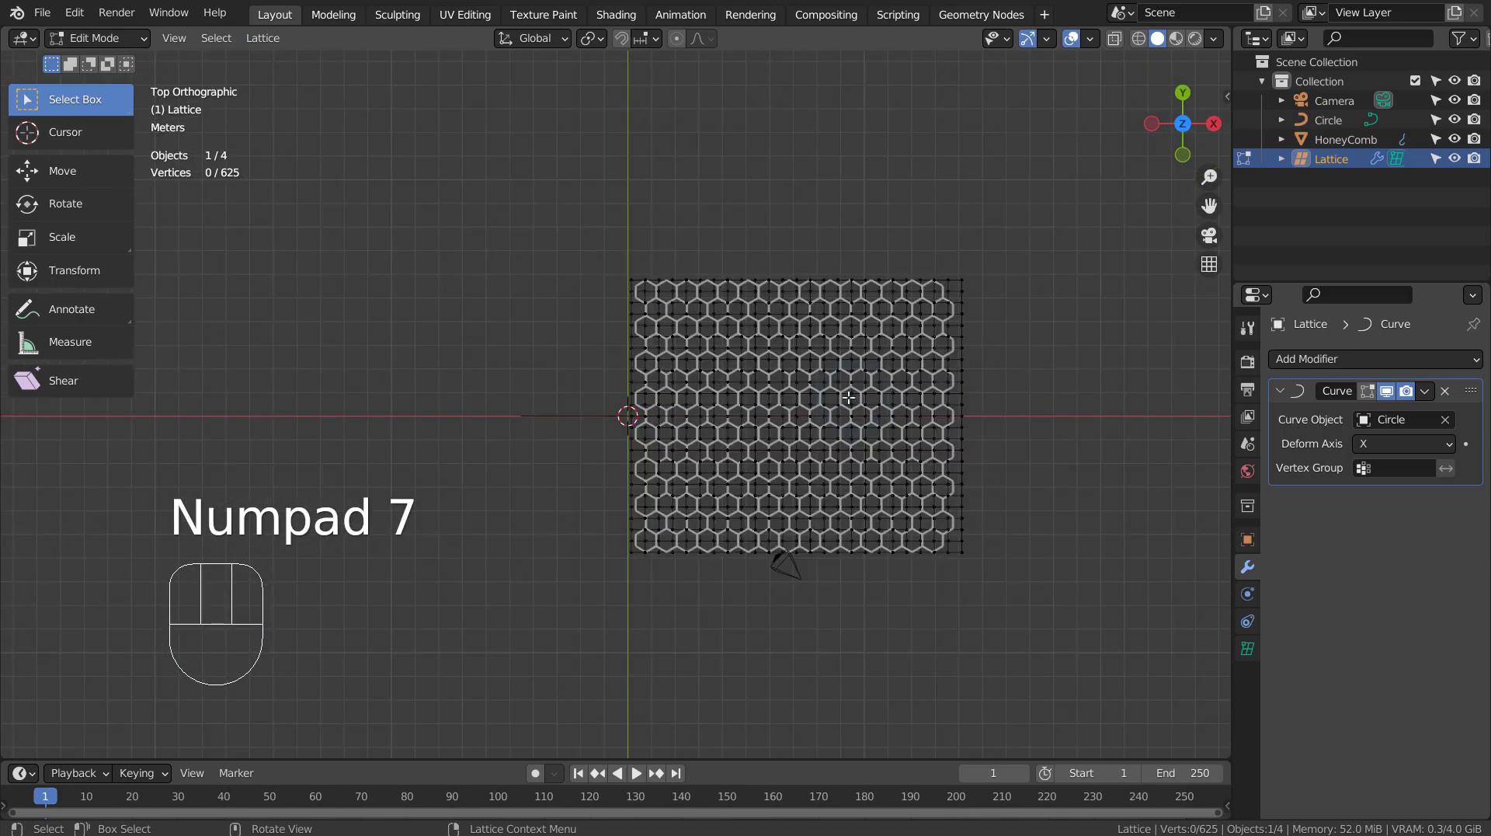
key(c)
drag(691, 231, 688, 442)
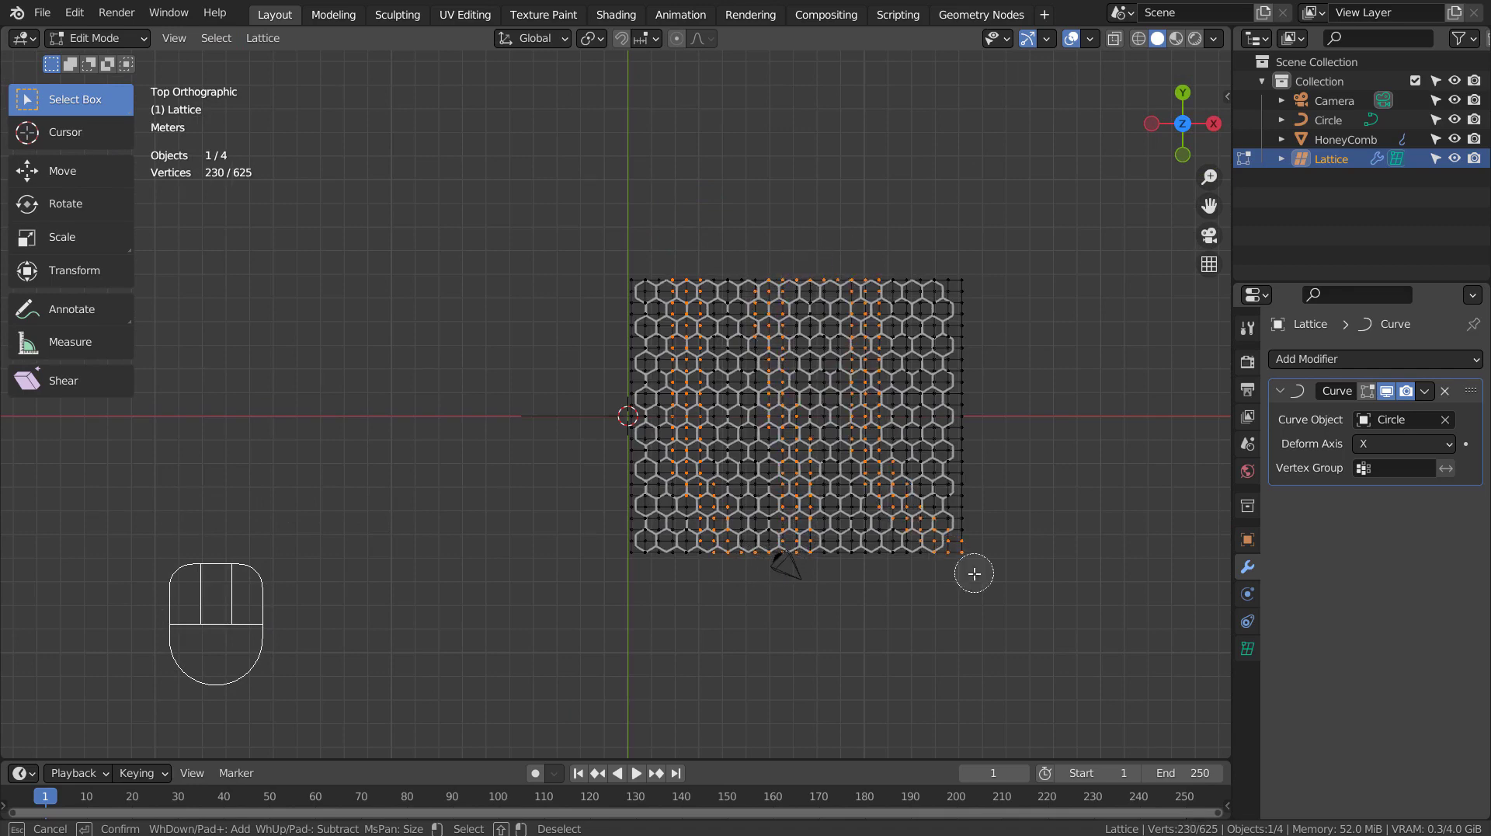
right_click(997, 458)
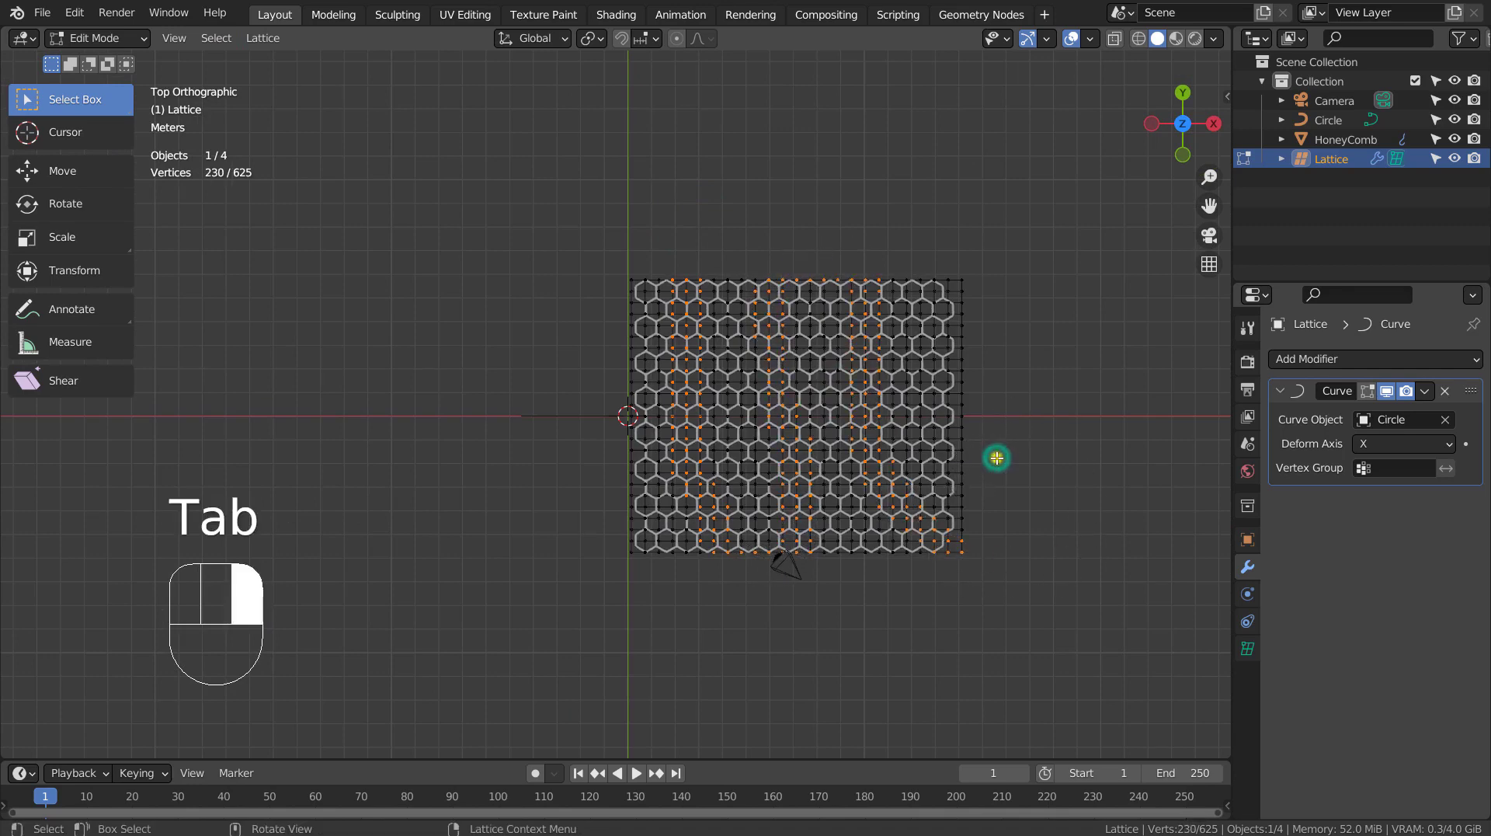
Scale the selected points 1.923, raise them about 8.2 m on Z, and return to Object Mode.
middle_drag(1002, 457, 1018, 450)
key(s)
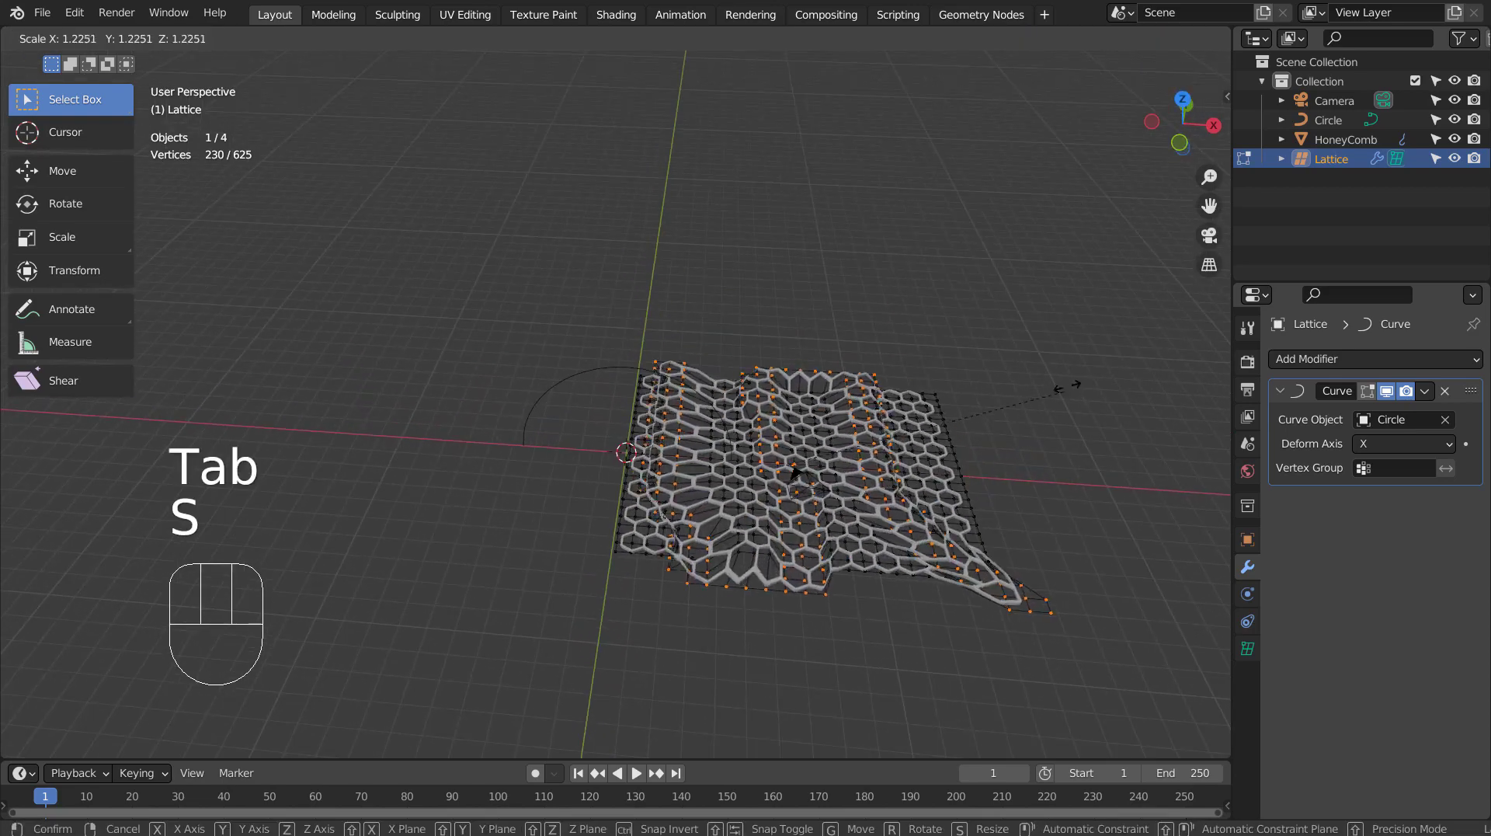
click(1174, 272)
key(g)
key(z)
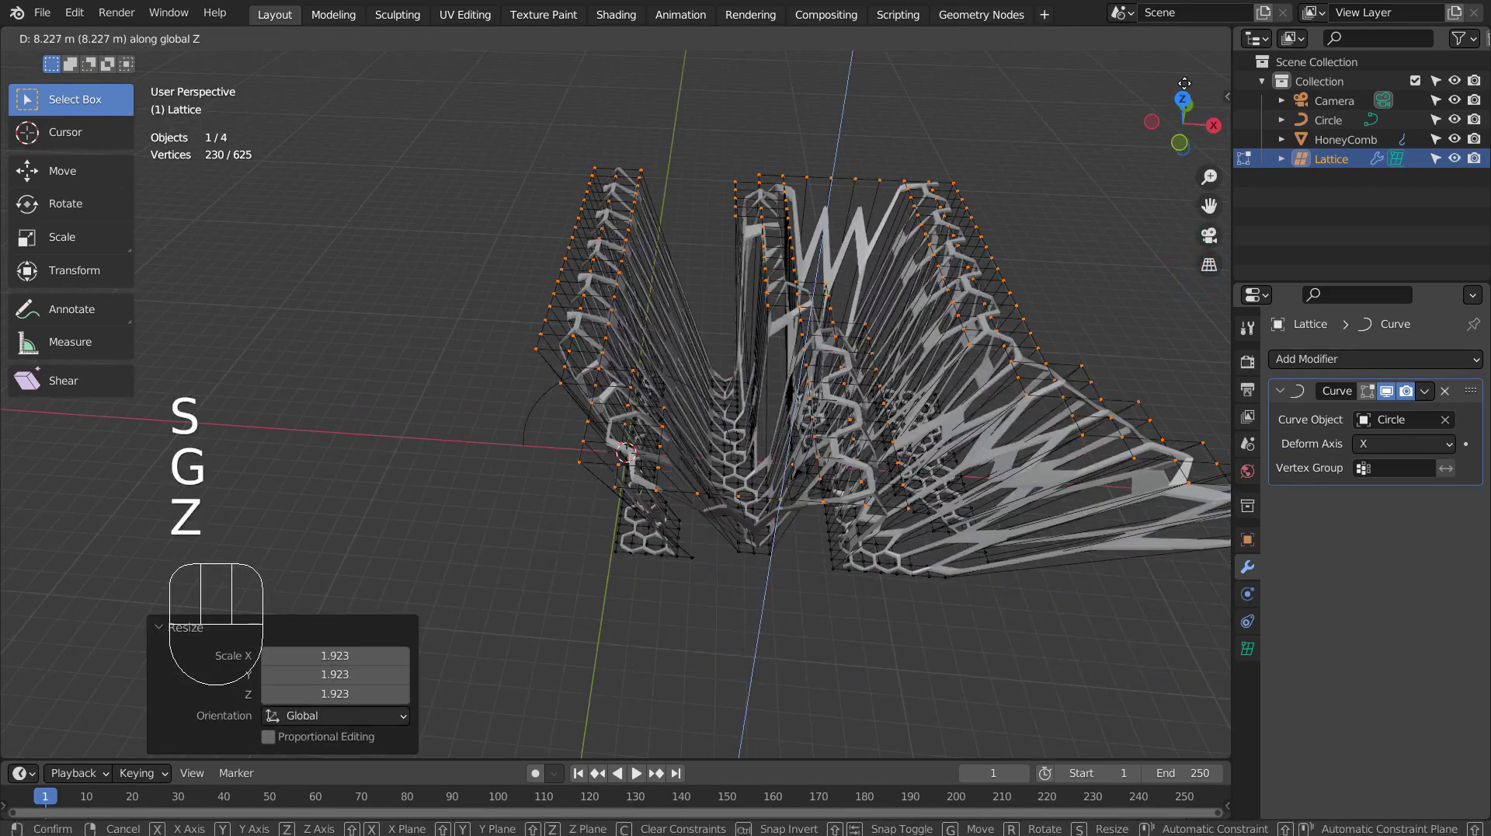
click(1185, 83)
key(Tab)
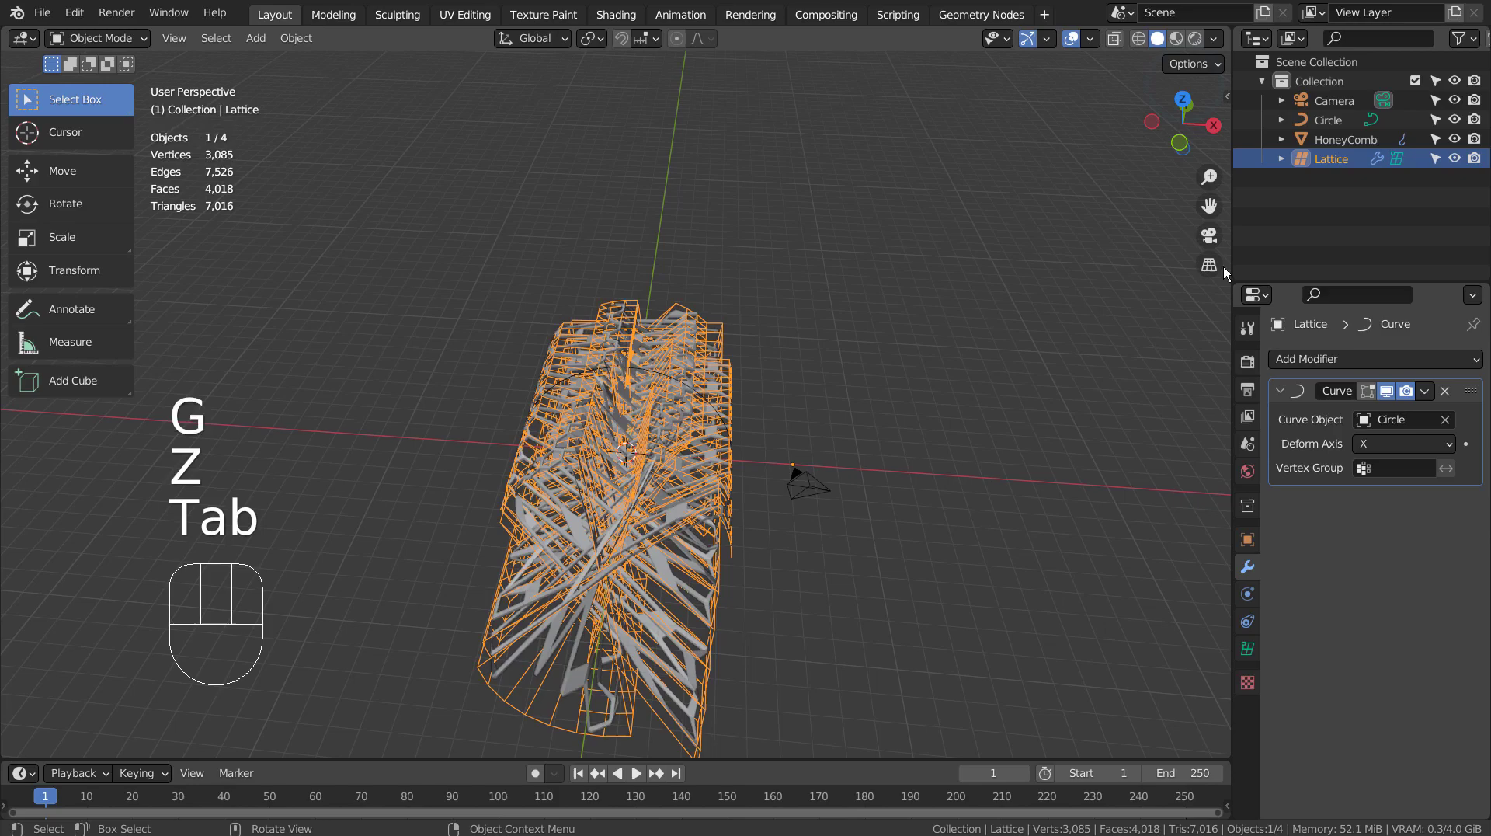
Deselect the lattice and orbit around the twisted sculpture to inspect it.
middle_drag(960, 584, 619, 584)
click(618, 581)
middle_drag(533, 613, 782, 505)
scroll(991, 644, up, 10)
scroll(796, 516, down, 10)
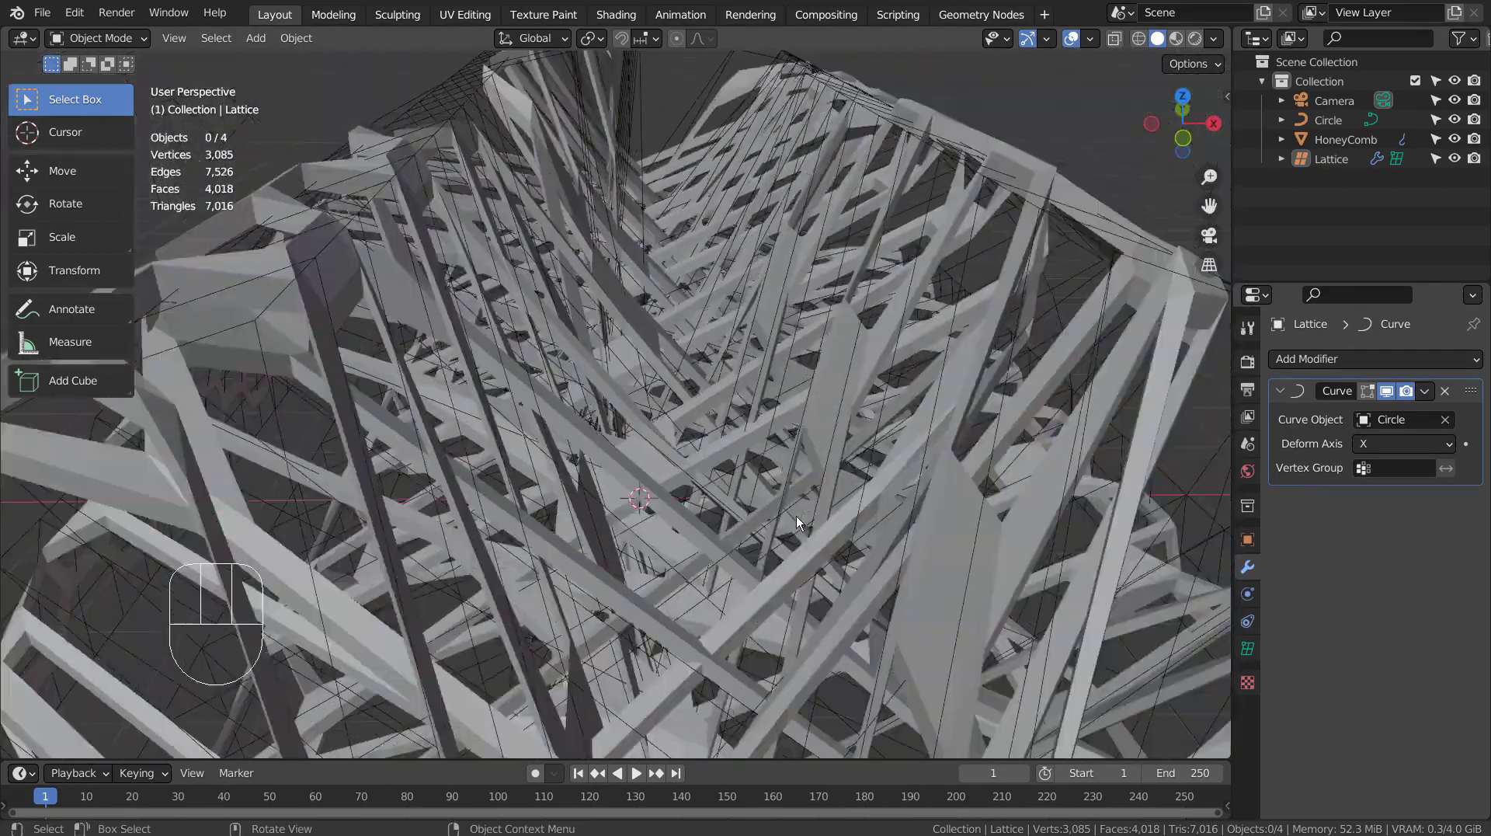
Move the Lattice -2.0341 m along X and hide it from the viewport.
click(1336, 158)
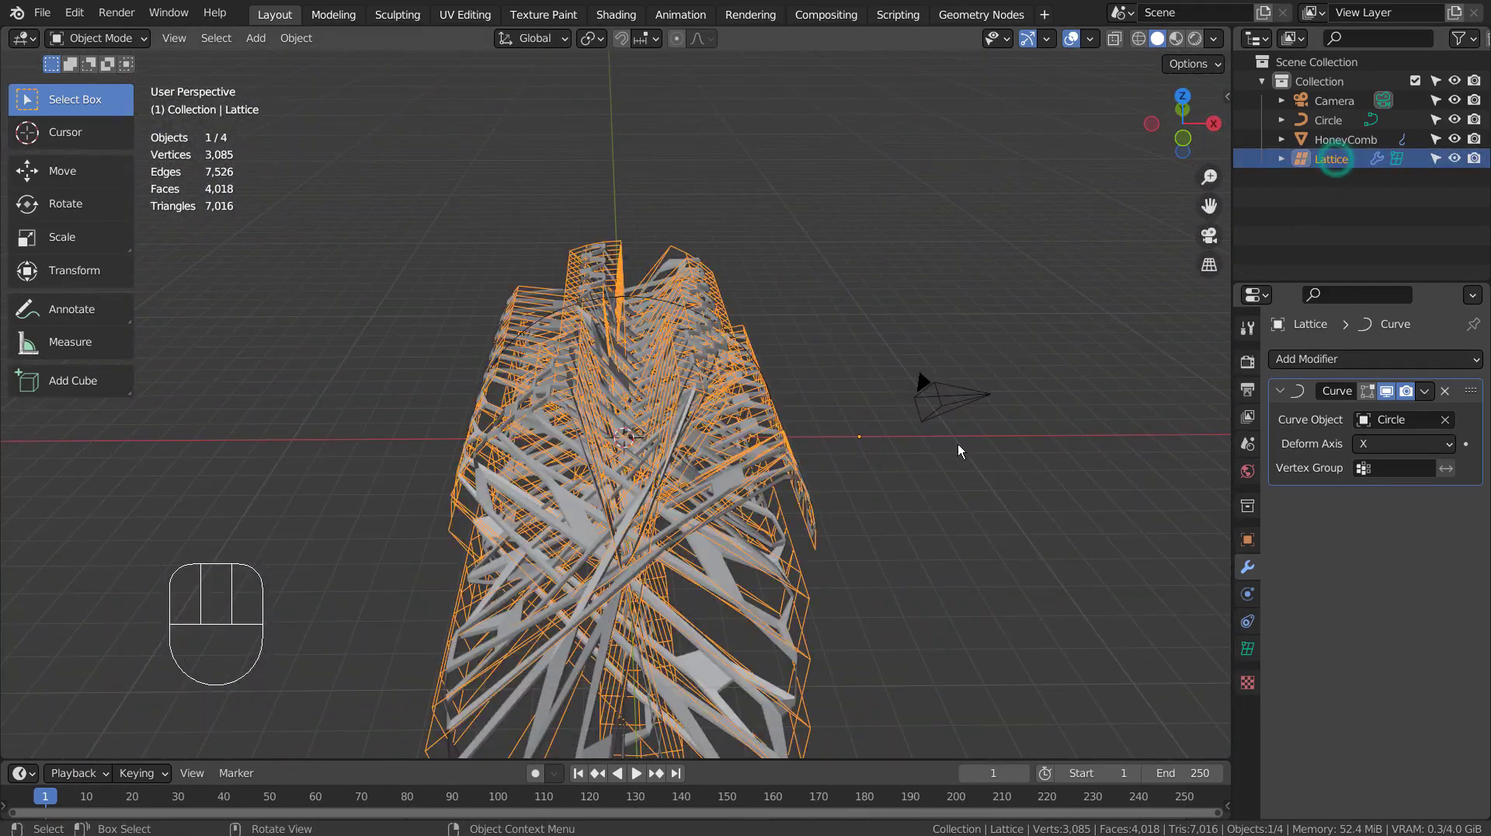
key(g)
key(x)
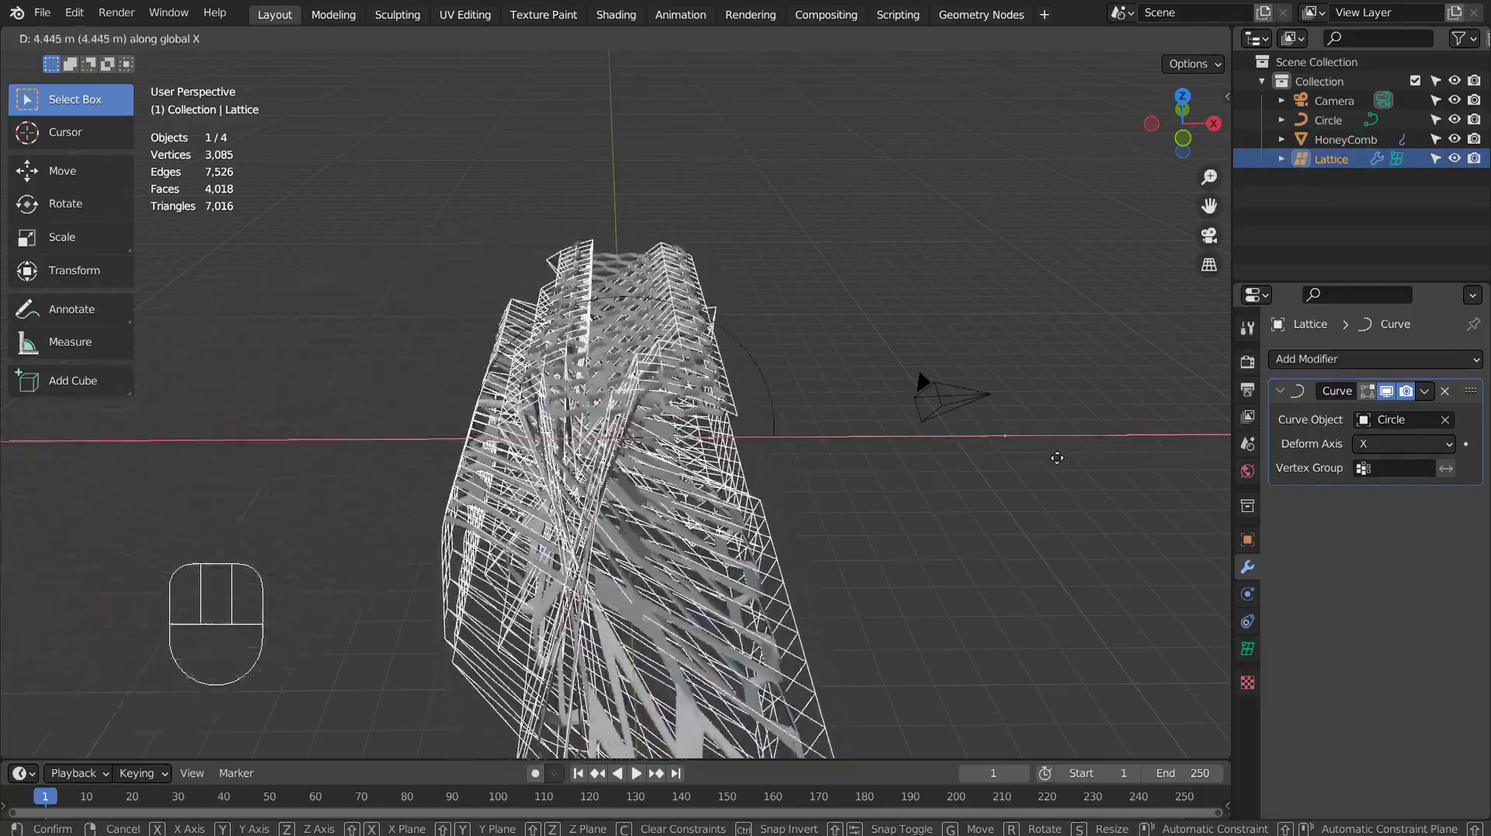
click(870, 460)
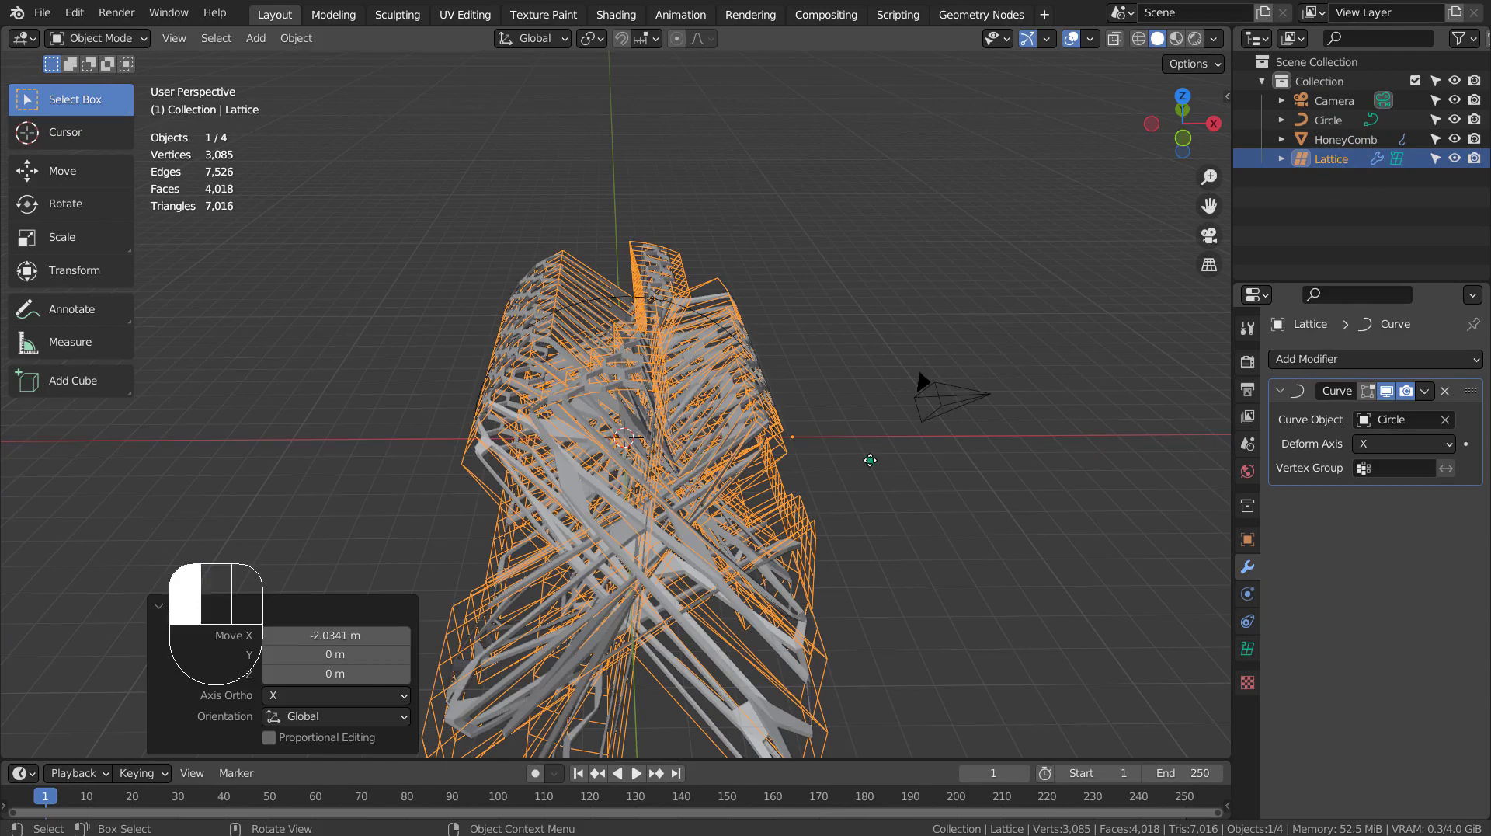
click(1456, 160)
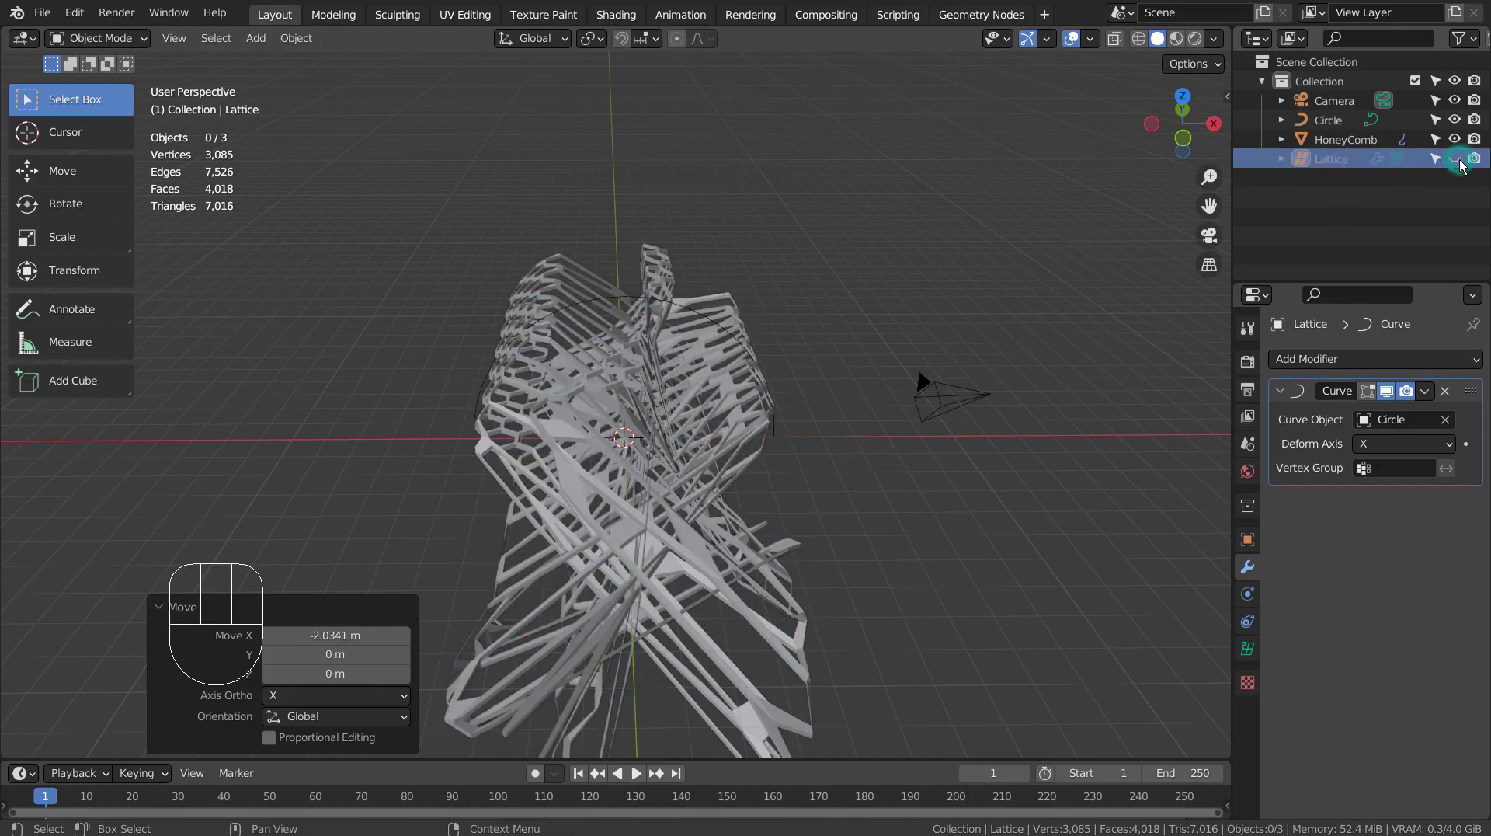
Show the HoneyComb's glowing blue material in Material Preview and unhide the Lattice in the outliner.
click(1177, 38)
middle_drag(1079, 531, 517, 501)
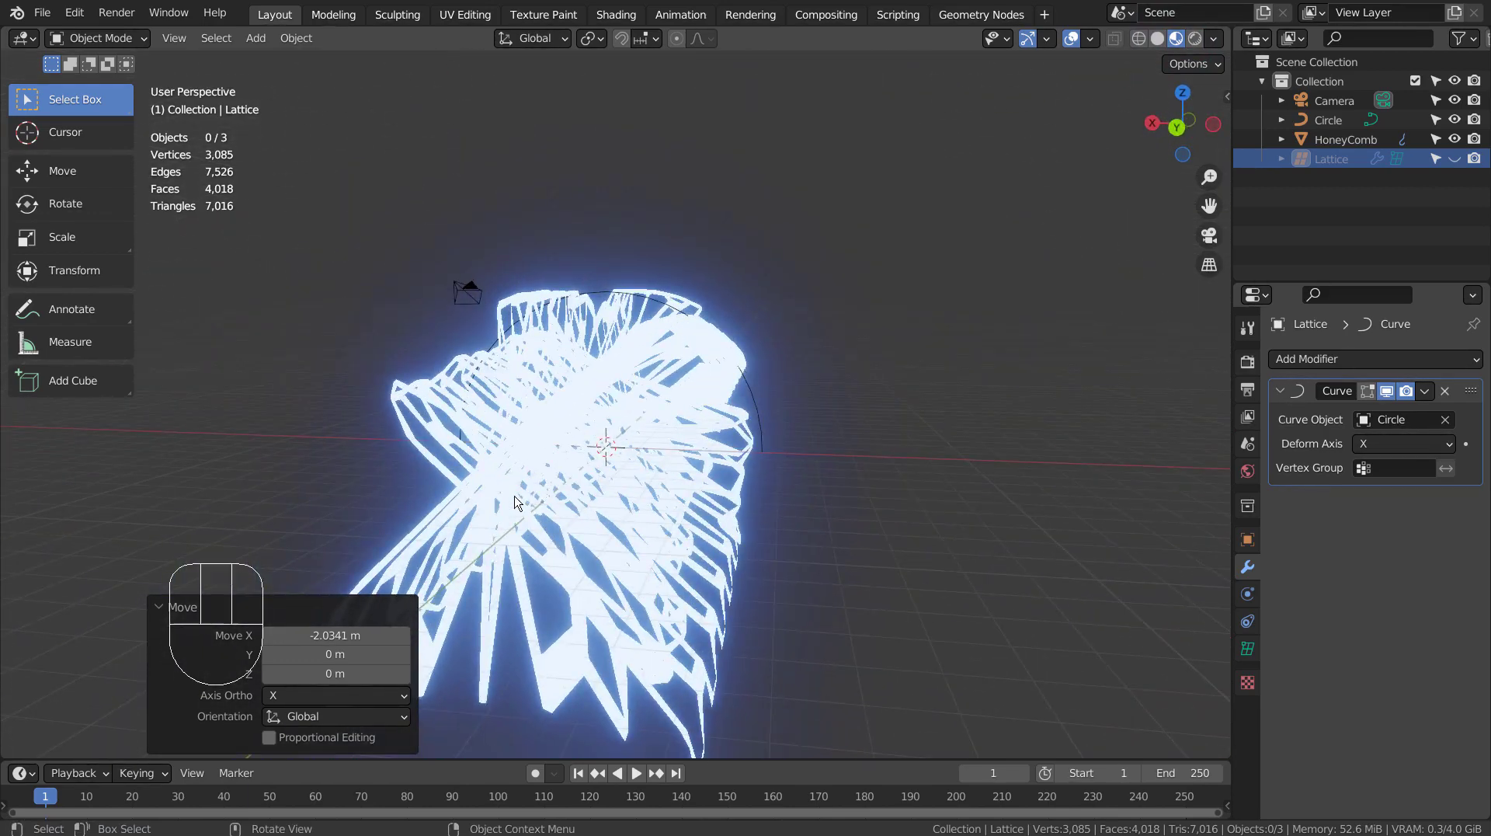
click(1325, 162)
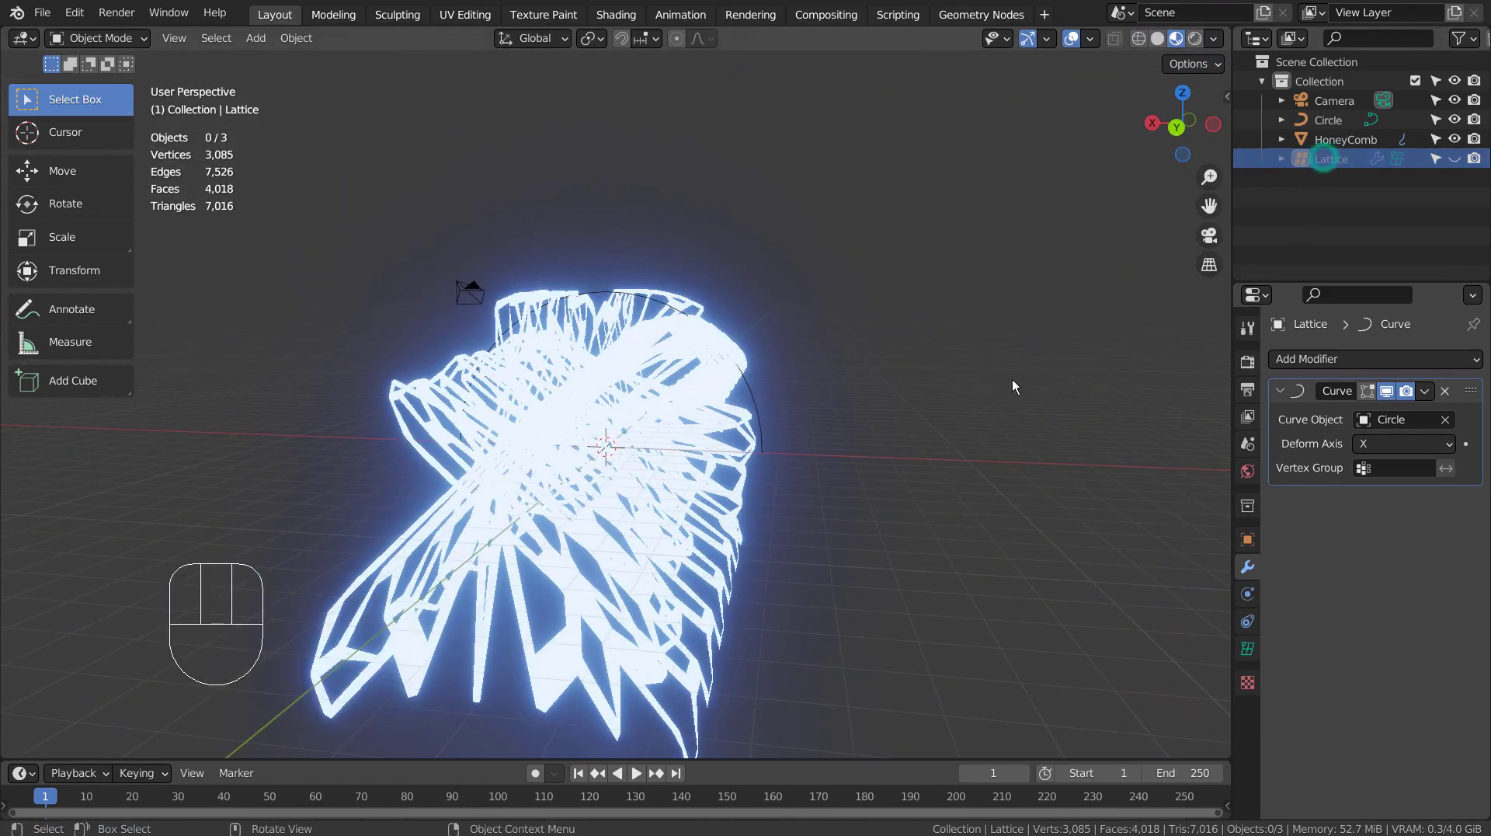
key(g)
key(x)
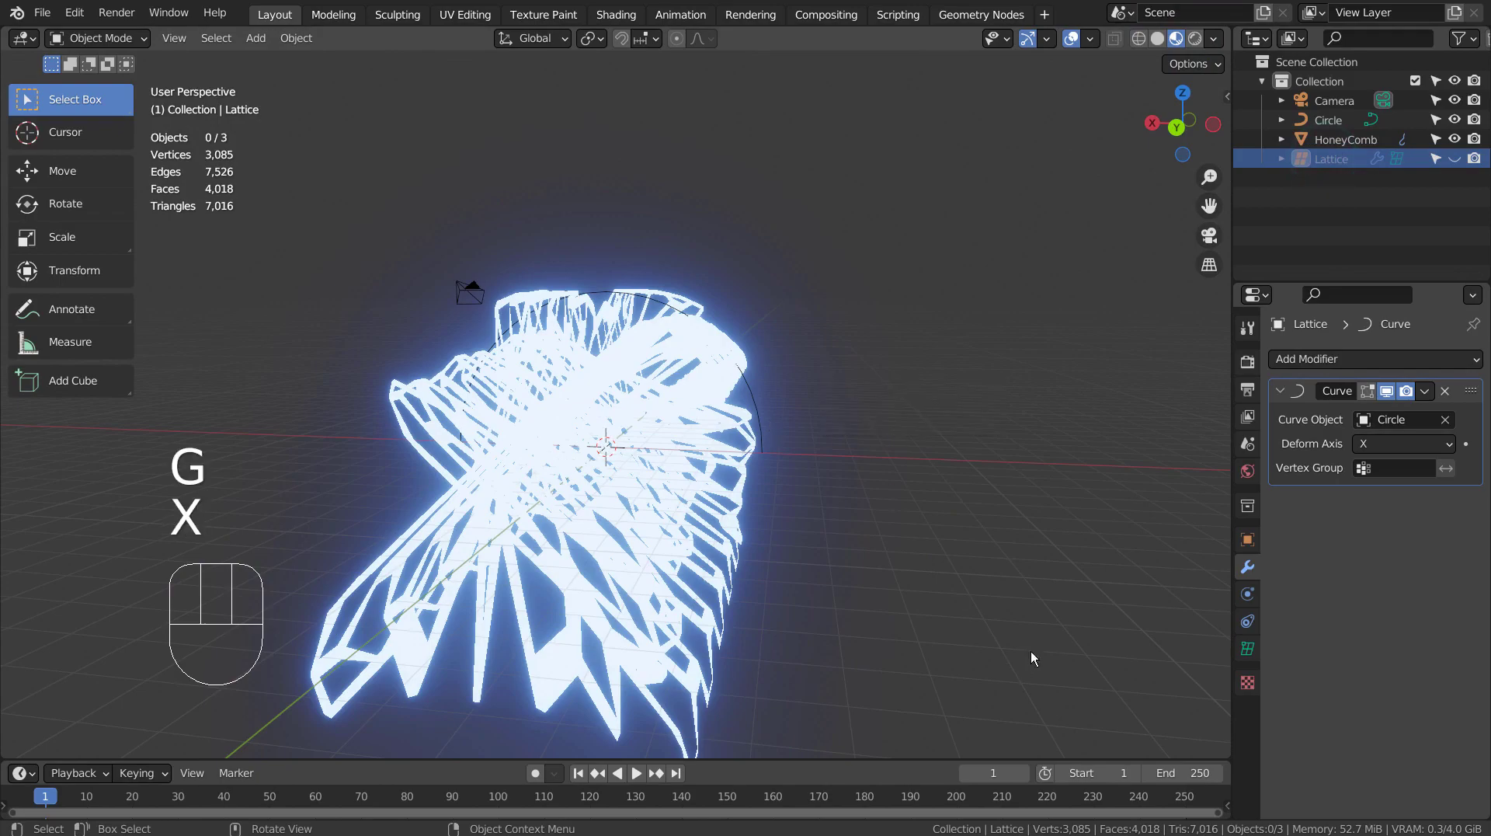
middle_drag(875, 529, 1097, 278)
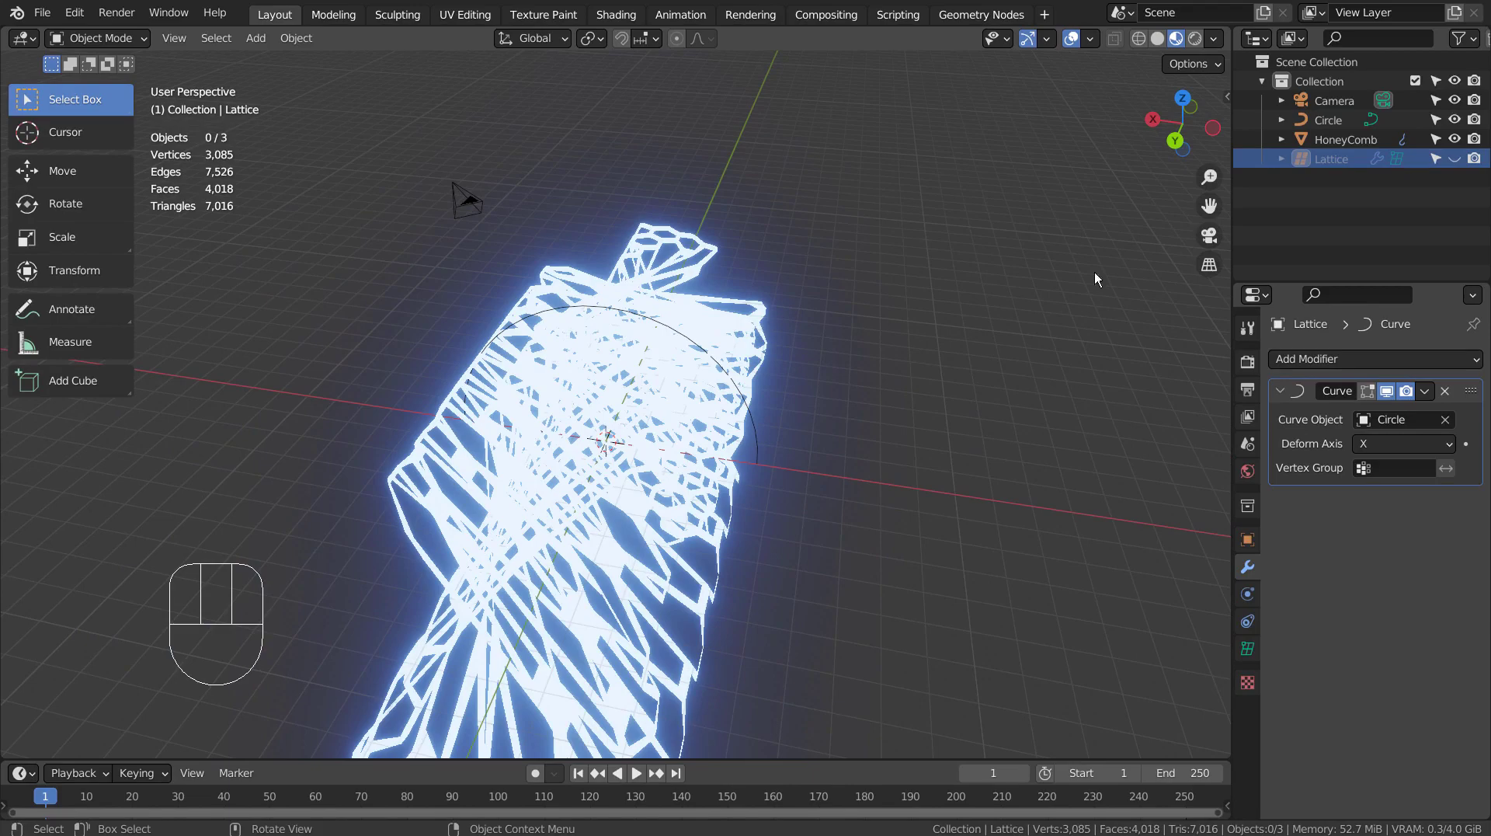
click(1454, 158)
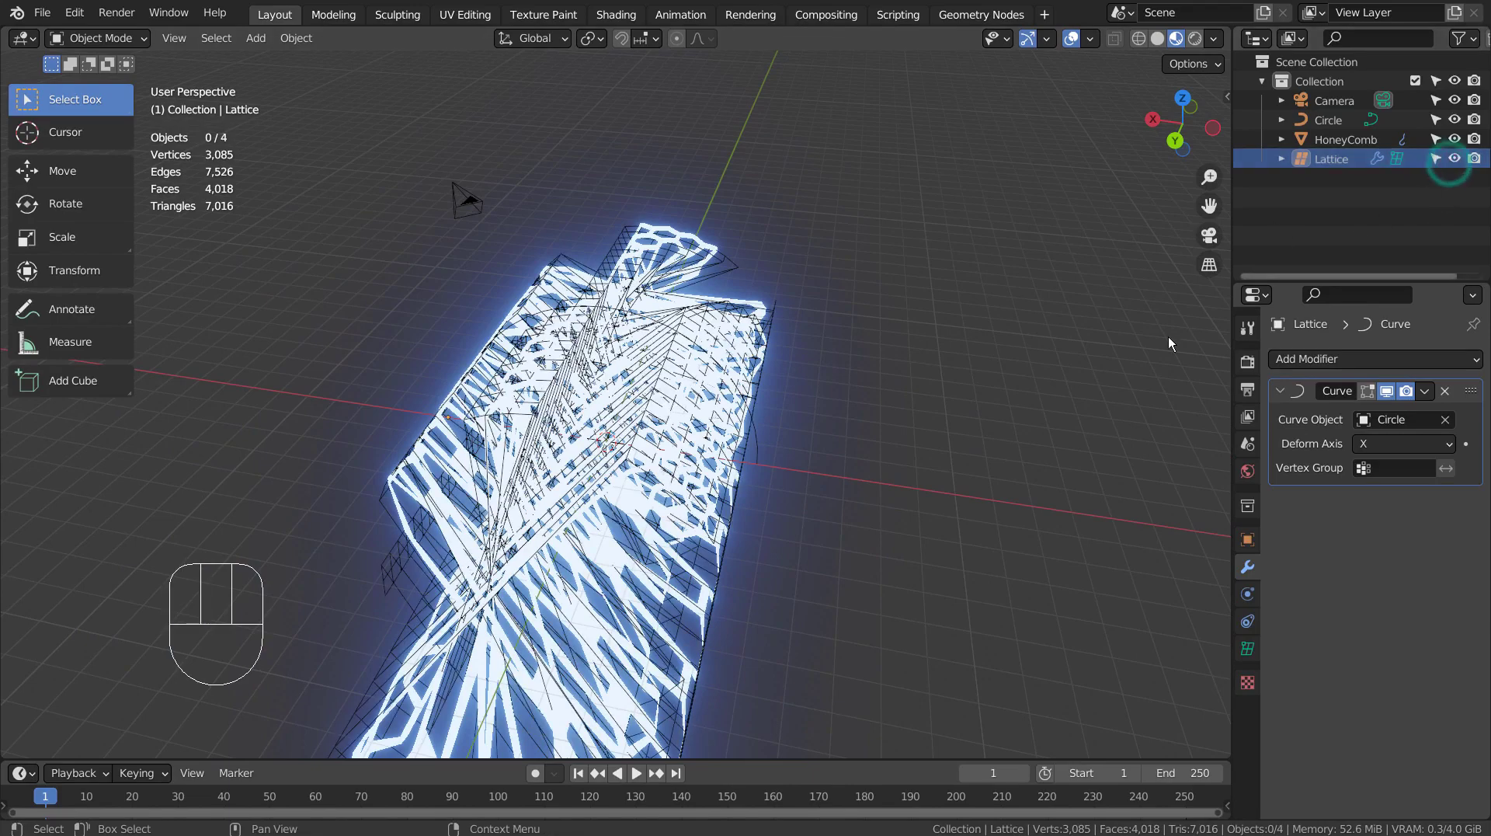
middle_drag(1168, 337, 550, 294)
Rotate the Lattice 218° around Z, re-twisting the HoneyComb into a swept wing shape.
click(549, 294)
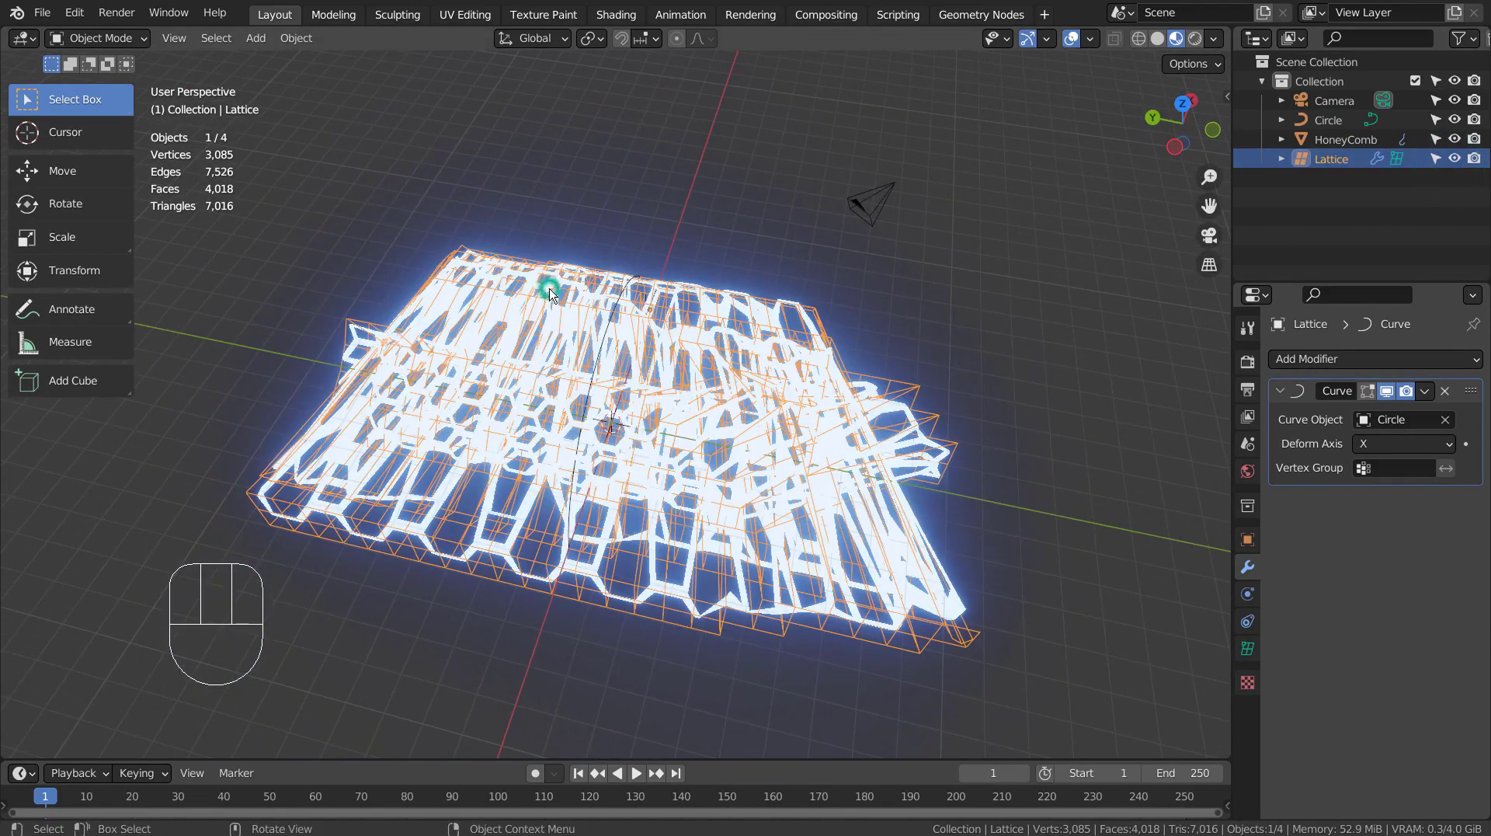
key(r)
key(z)
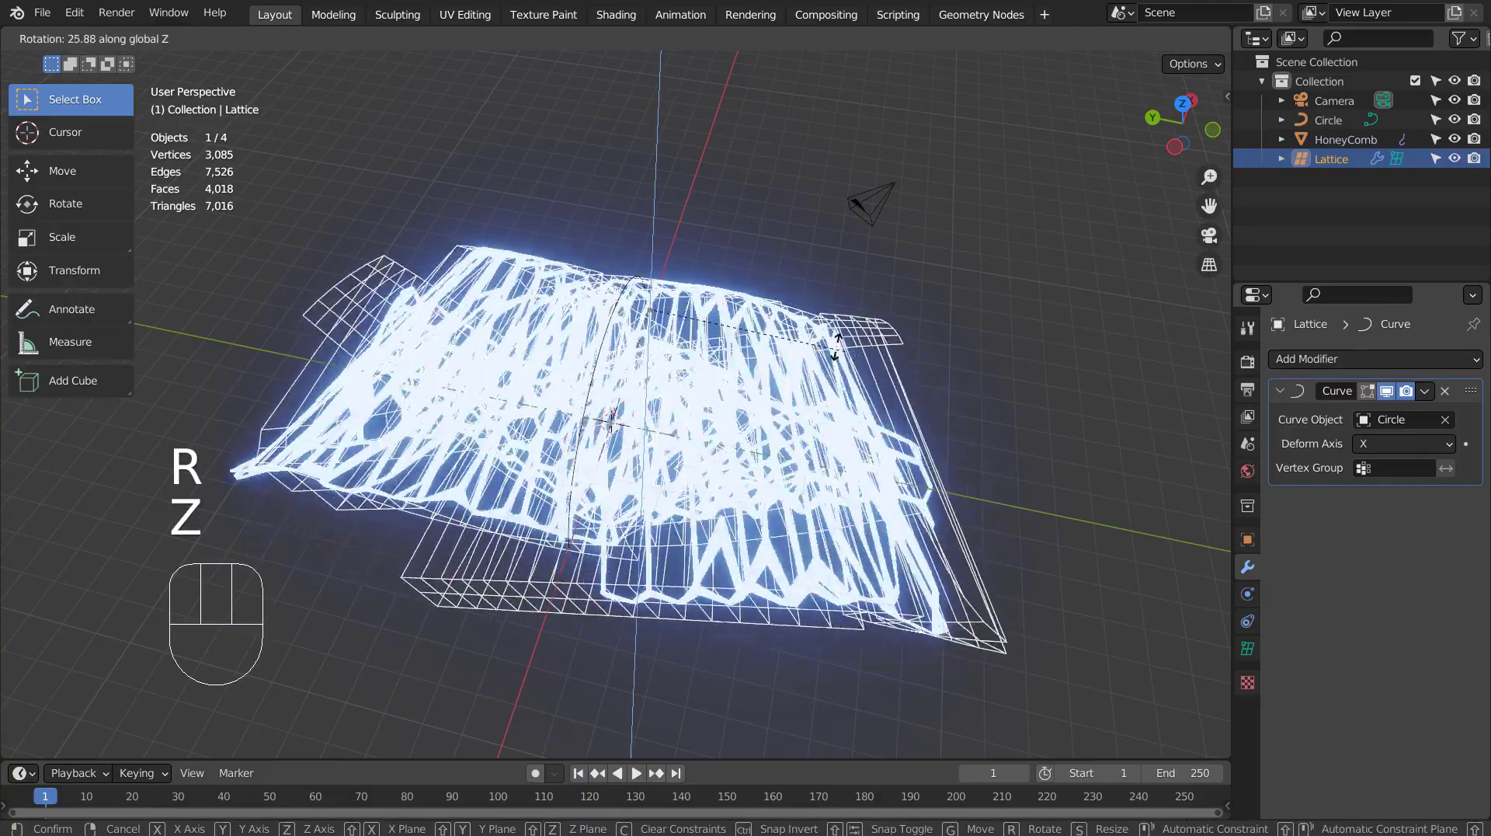
click(165, 286)
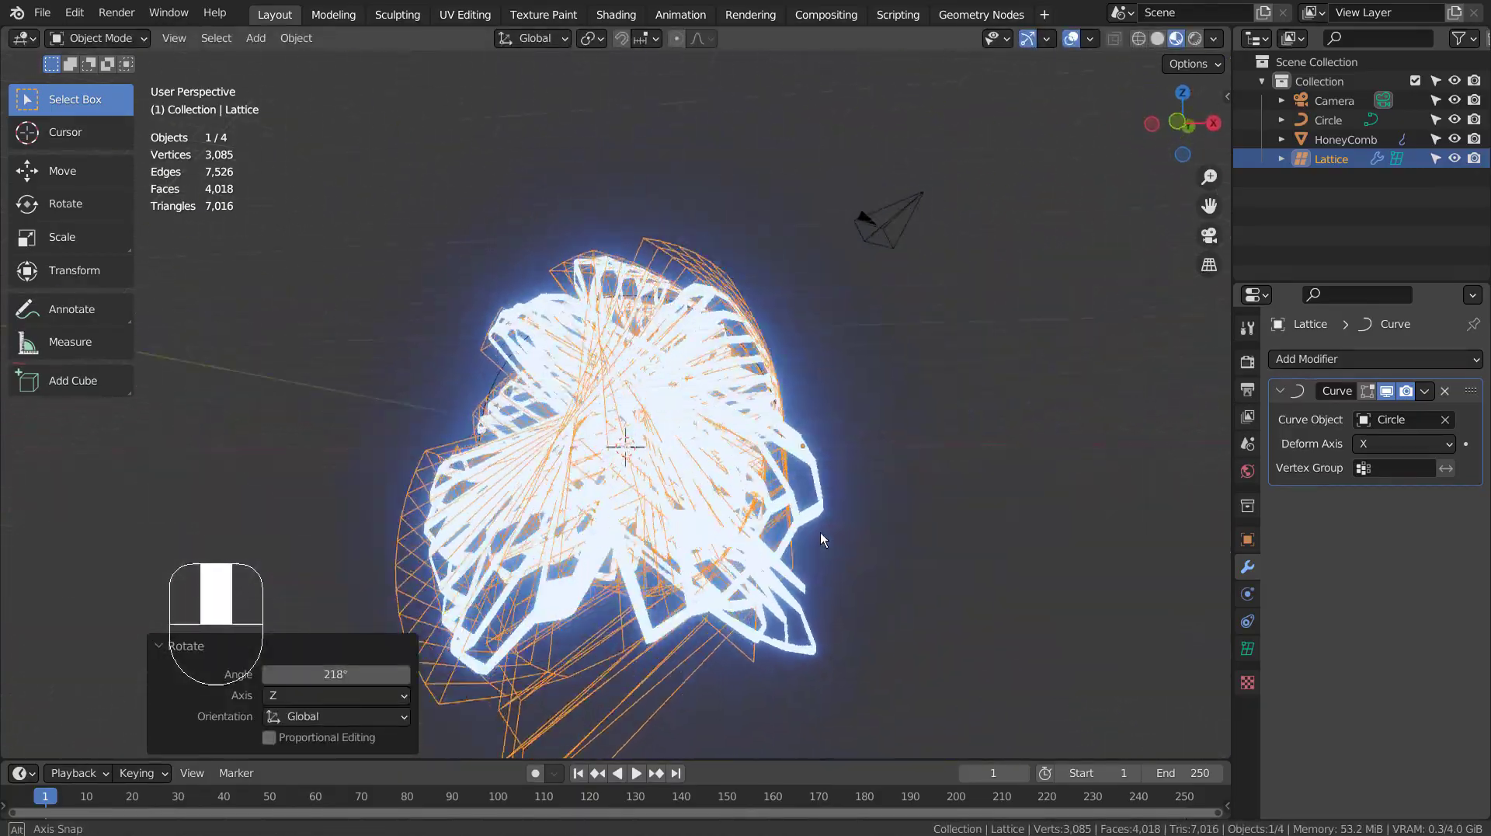
key(Tab)
key(Tab)
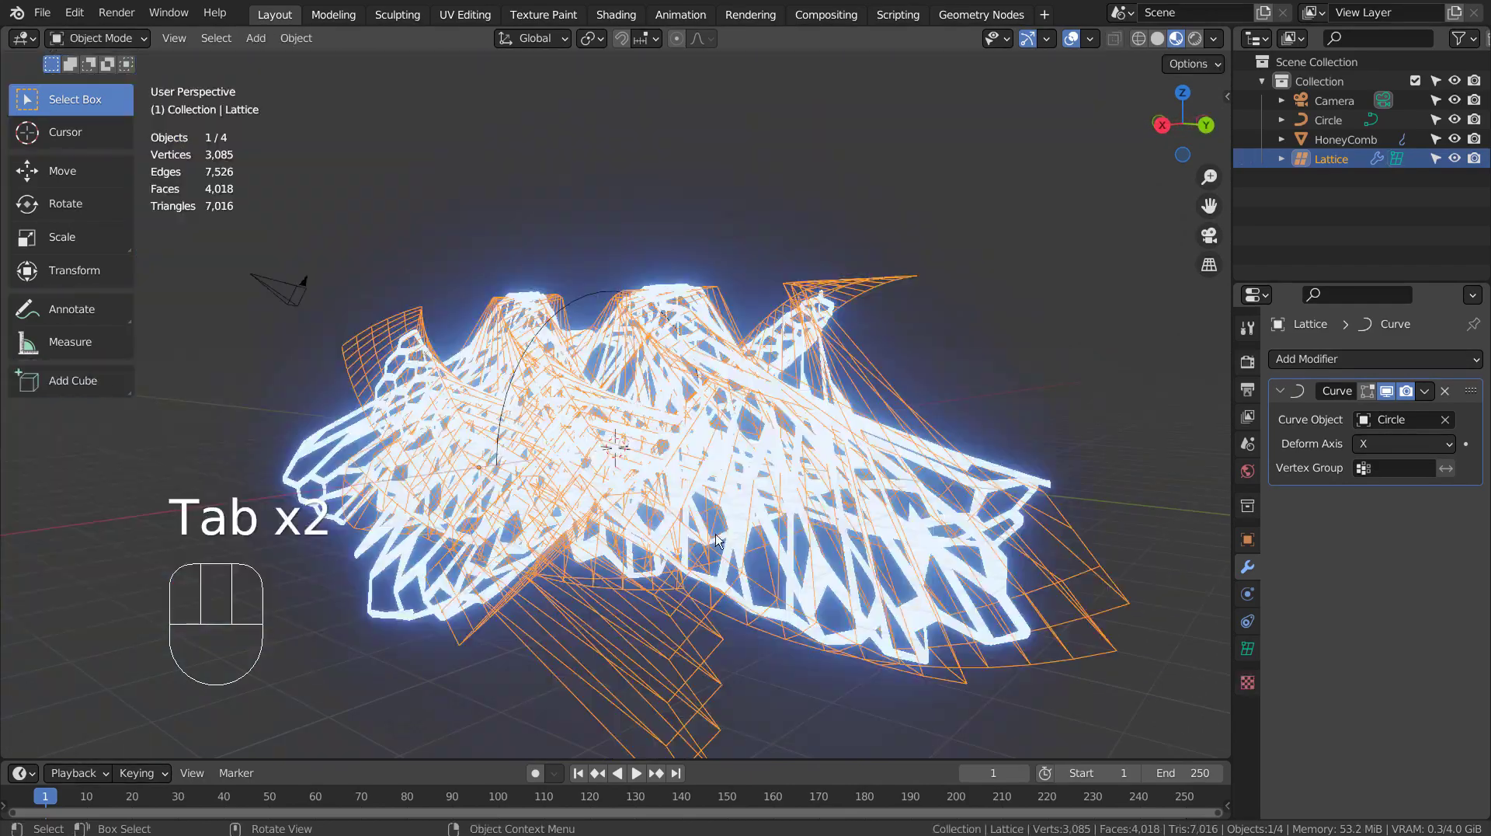